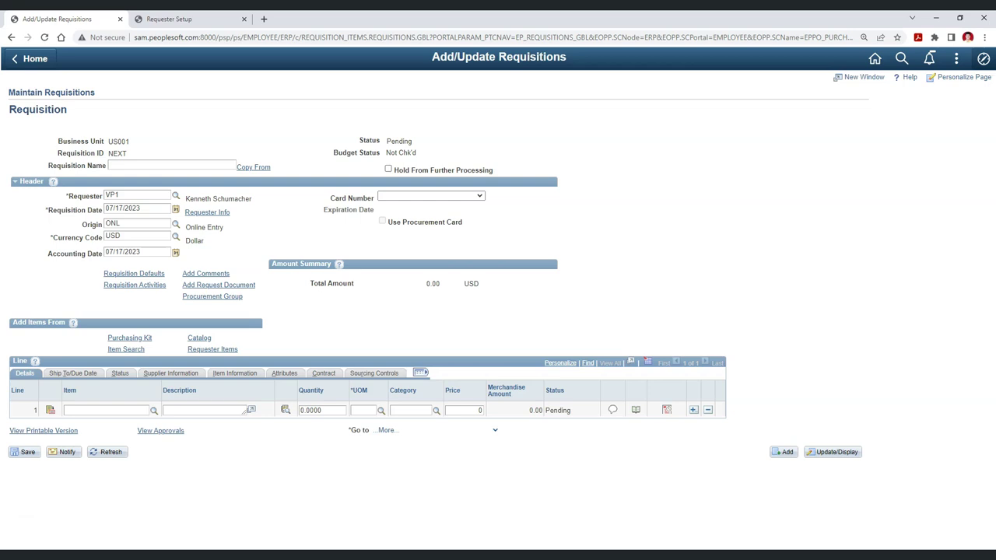
Step: Name the new requisition "first ever requisition"
click(171, 165)
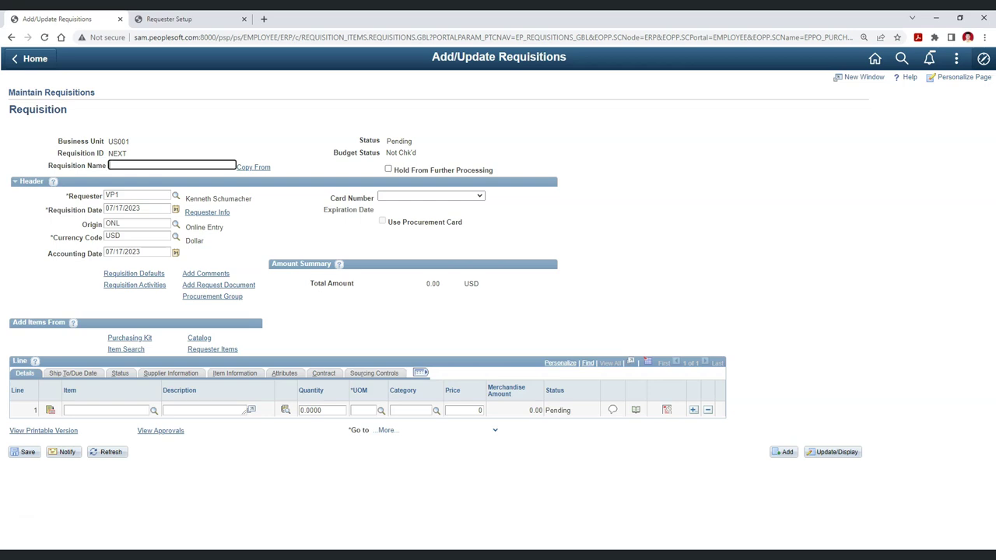
text(first ever requisition)
key(Tab)
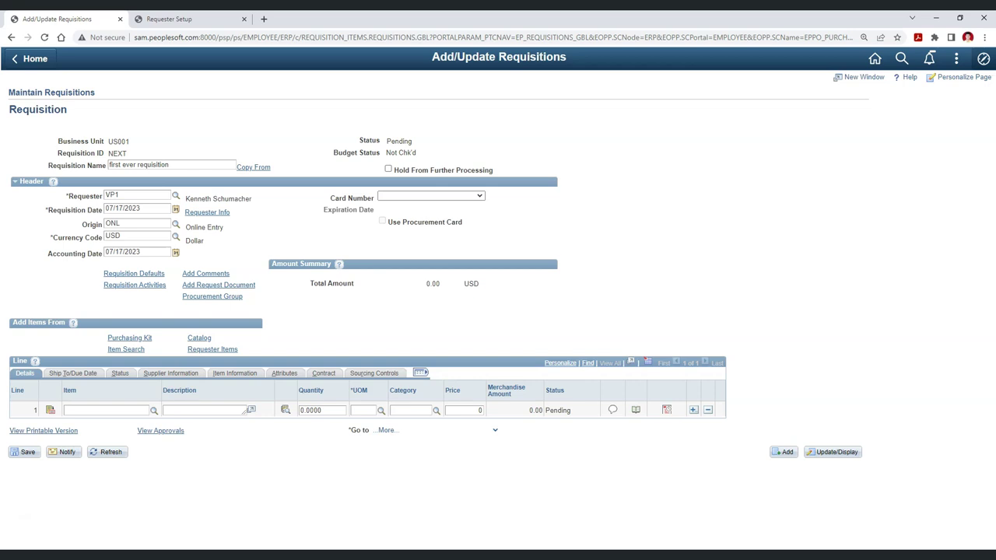
Step: Compare the requisition's status and header values with the requester's defaults in Requester Setup
drag(386, 142, 413, 142)
click(424, 142)
click(190, 19)
click(170, 19)
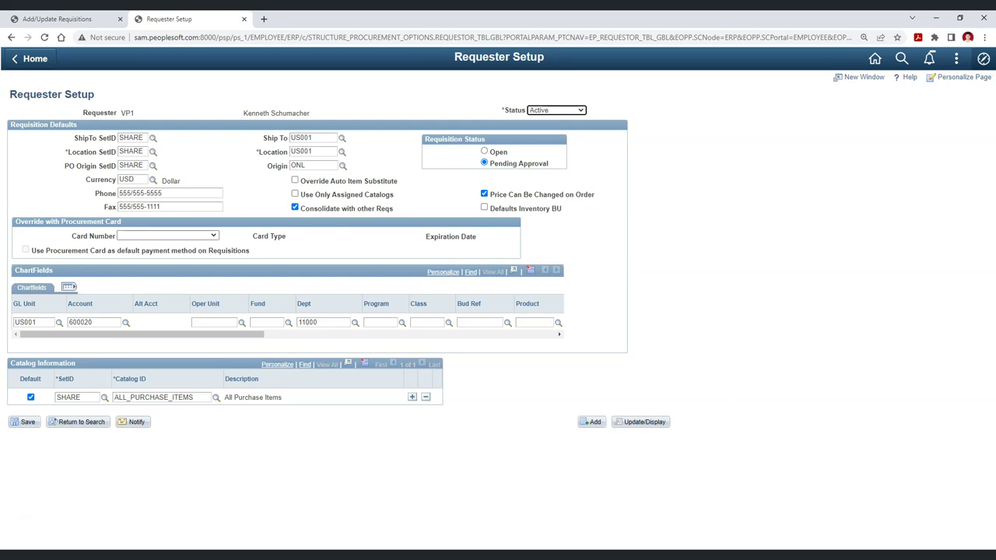
key(ctrl+Tab)
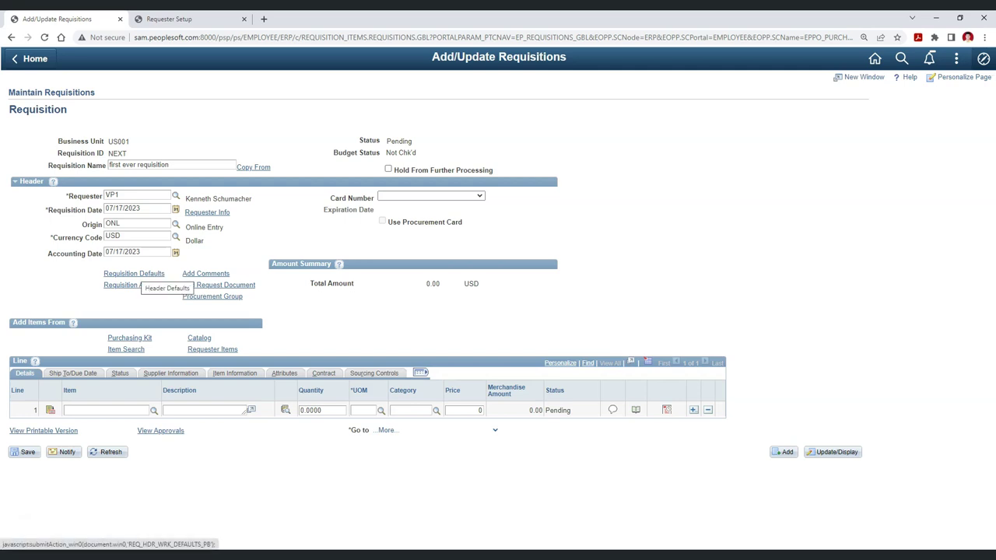
Step: Open the requisition defaults and compare their account and department with the ChartFields in Requester Setup
click(140, 274)
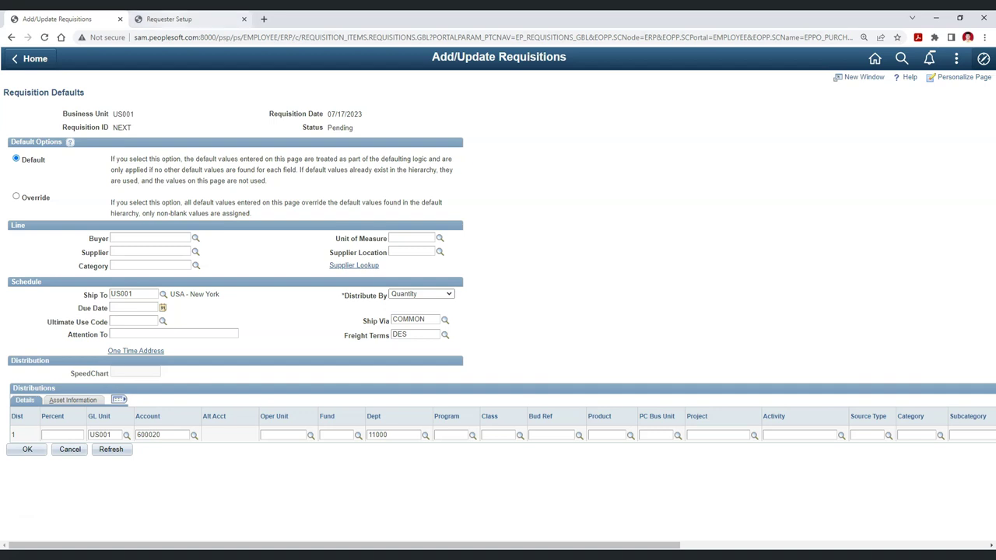
click(169, 19)
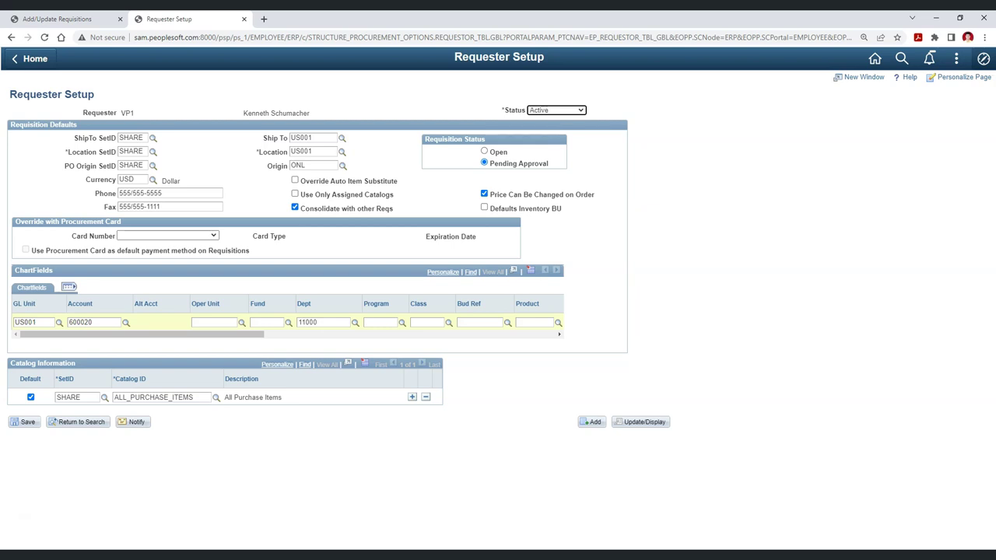
double_click(81, 322)
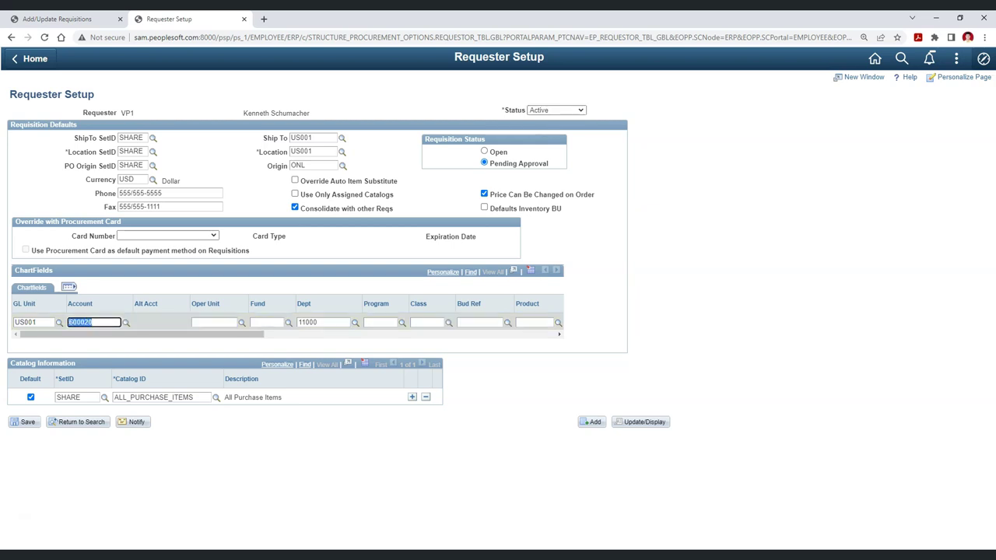
double_click(309, 322)
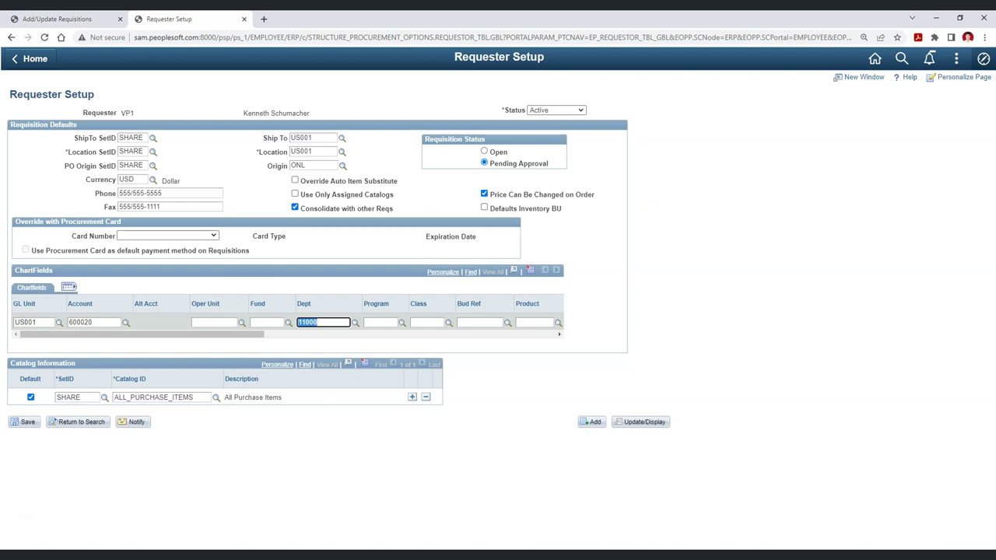
click(58, 19)
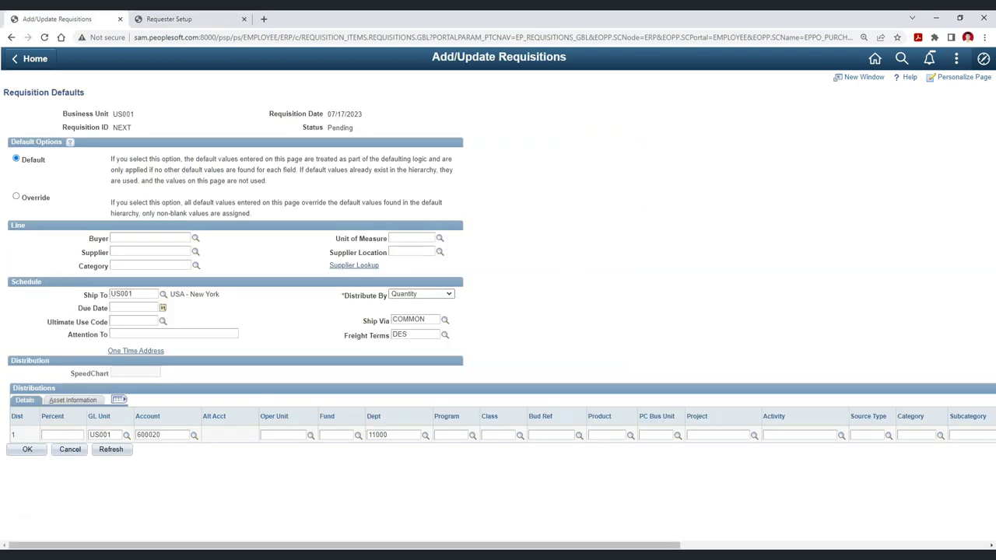
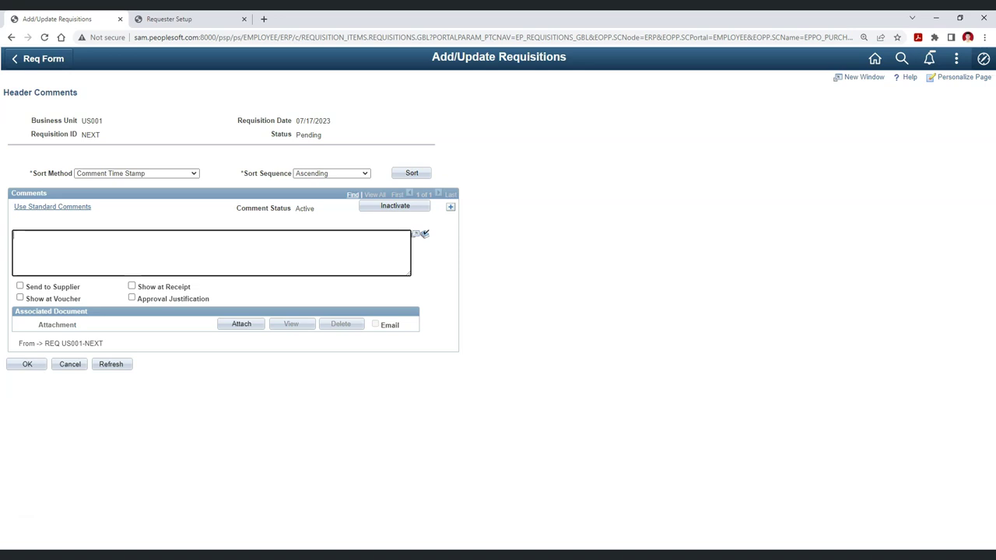
Step: Enter the header comment "This is my first requisition" and enable Send to Supplier, Show at Receipt, Show at Voucher and Approval Justification
text(This is my first requisition)
drag(3, 92, 78, 93)
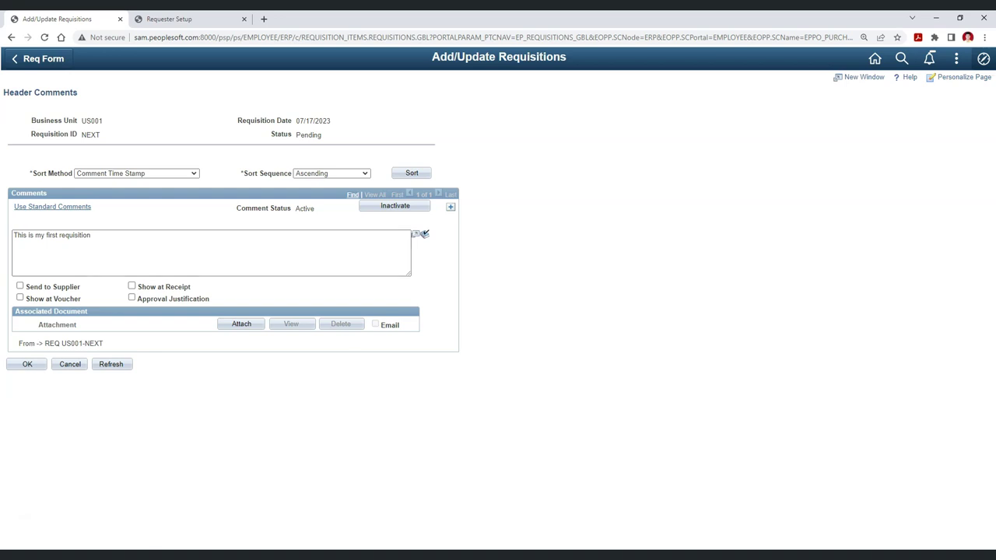
click(20, 286)
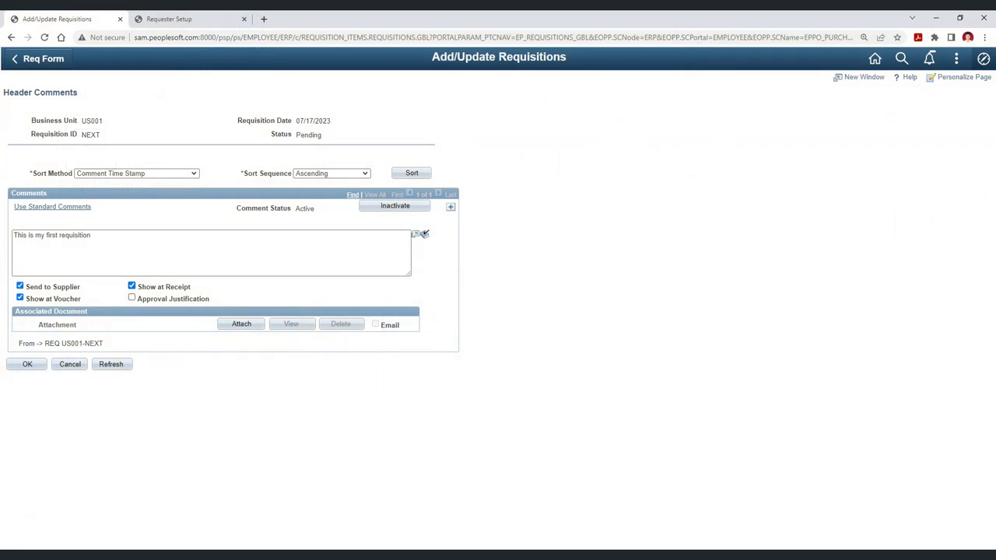
click(132, 298)
Step: Add a second header comment, "This is a comment for the supplier", flagged Send to Supplier without an attachment, and accept the comments
click(451, 206)
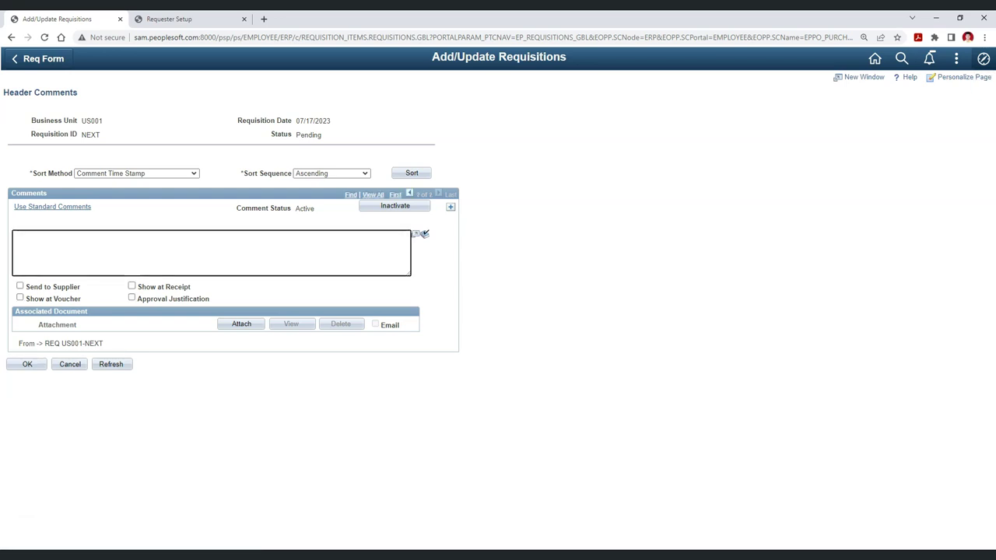
text(This is a comment for the supplier)
click(20, 286)
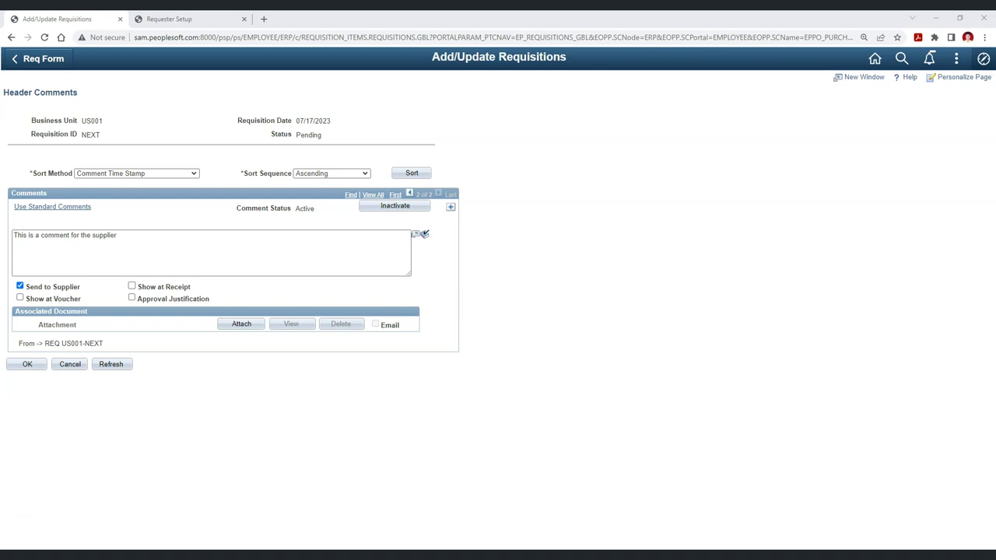
click(242, 323)
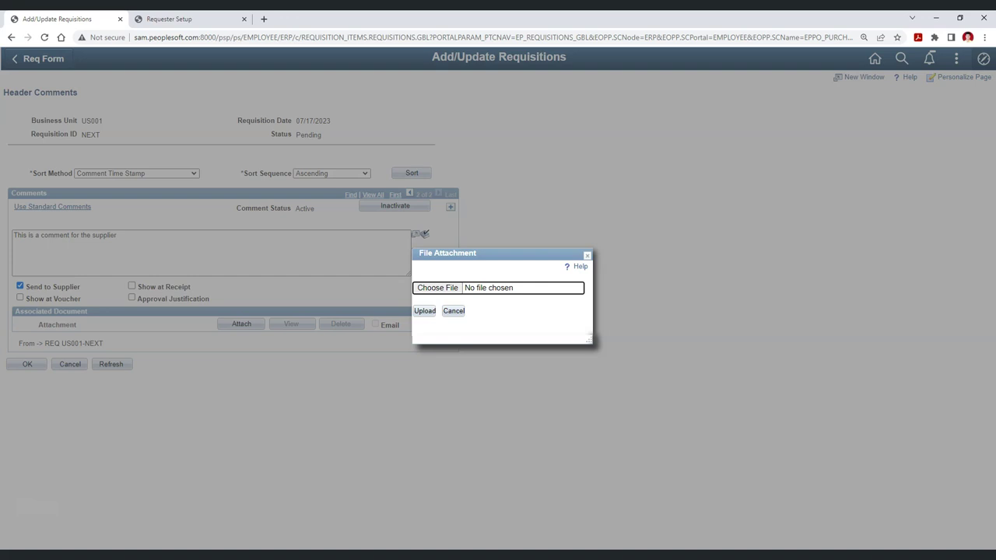
click(454, 311)
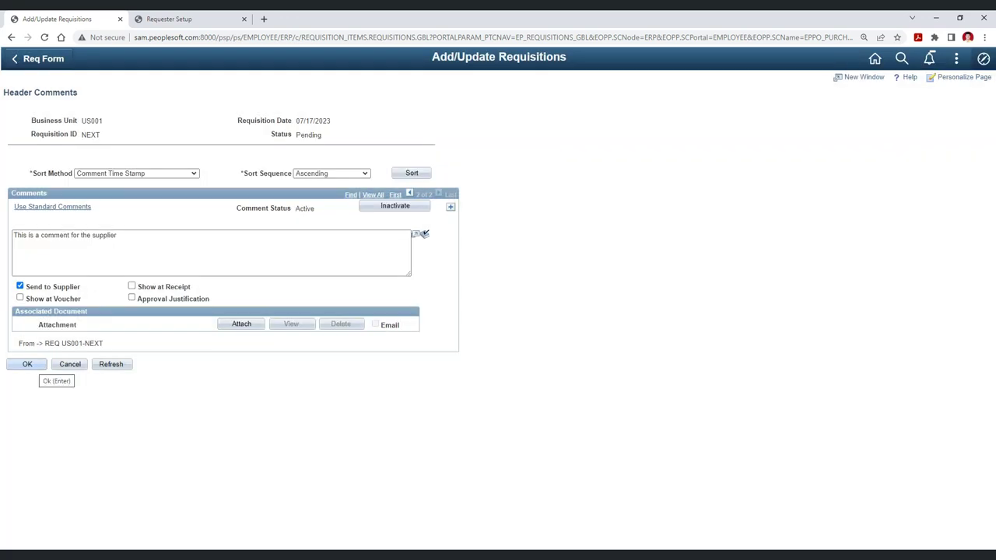
click(28, 364)
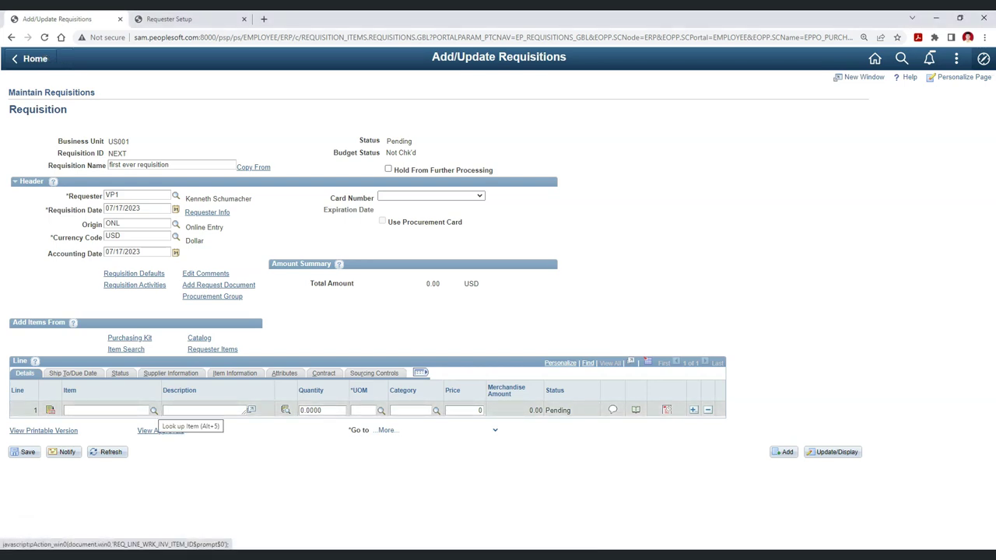
Step: Look up and select item 10003 for requisition line 1, checking the requester's default catalog and the line's supplier information
click(153, 410)
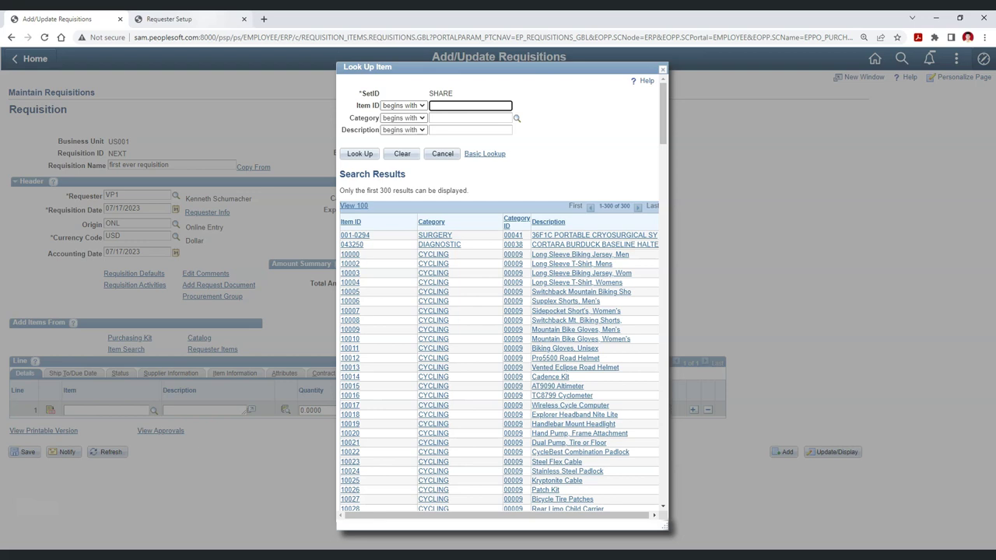
click(169, 20)
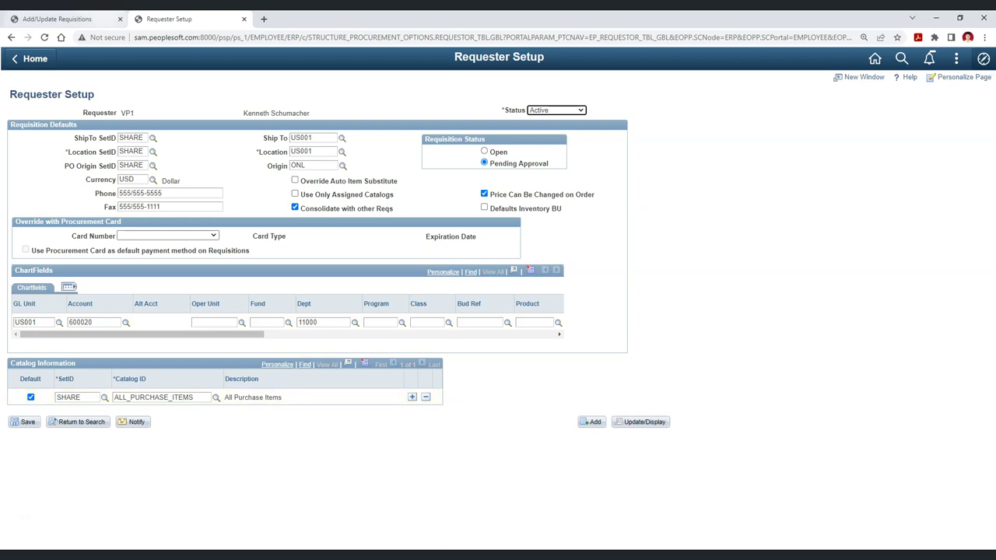
key(ctrl+shift+Tab)
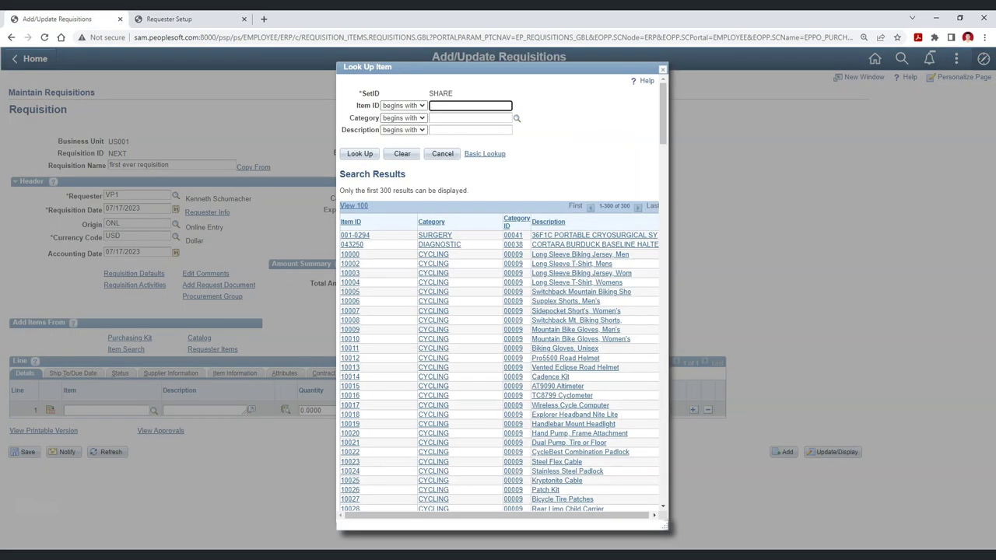
key(ctrl+Tab)
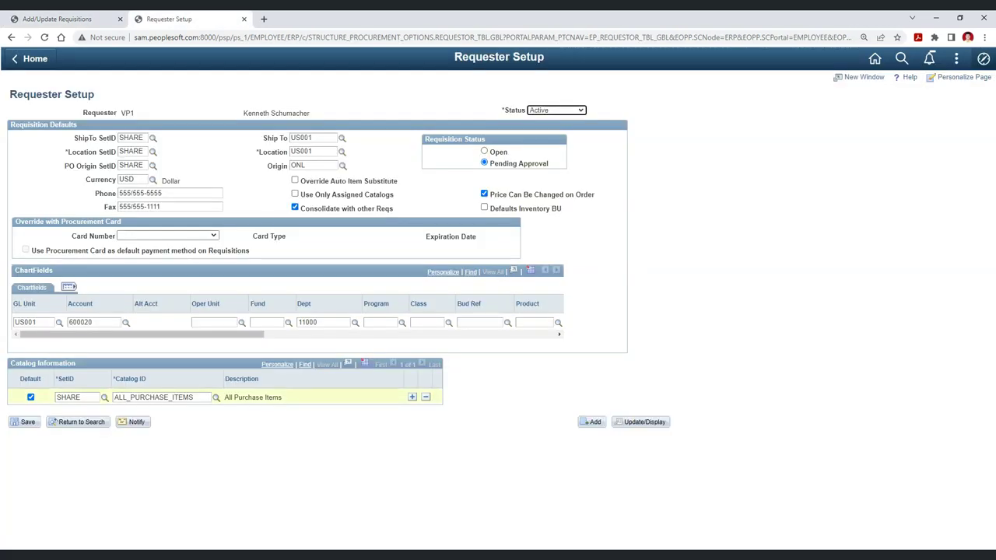
key(ctrl+Tab)
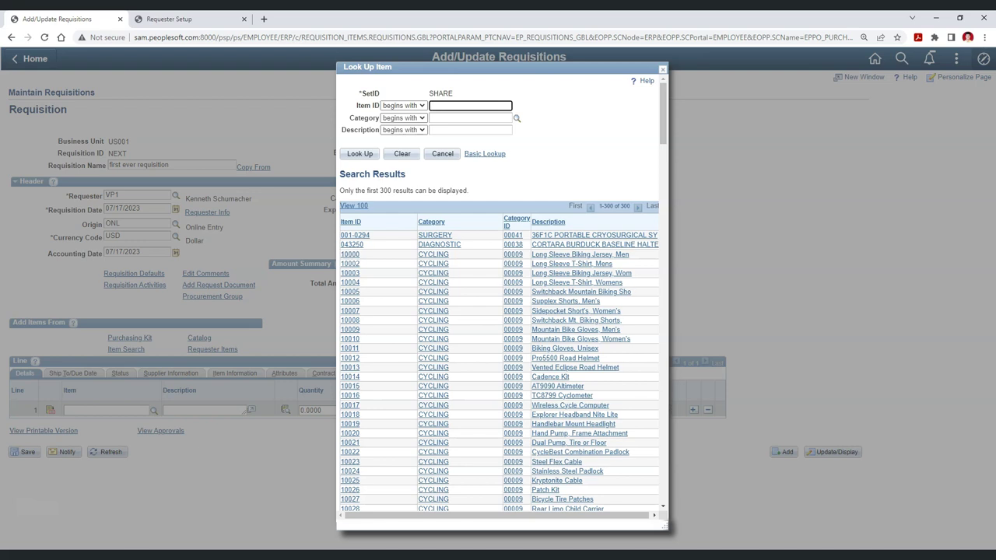
click(350, 273)
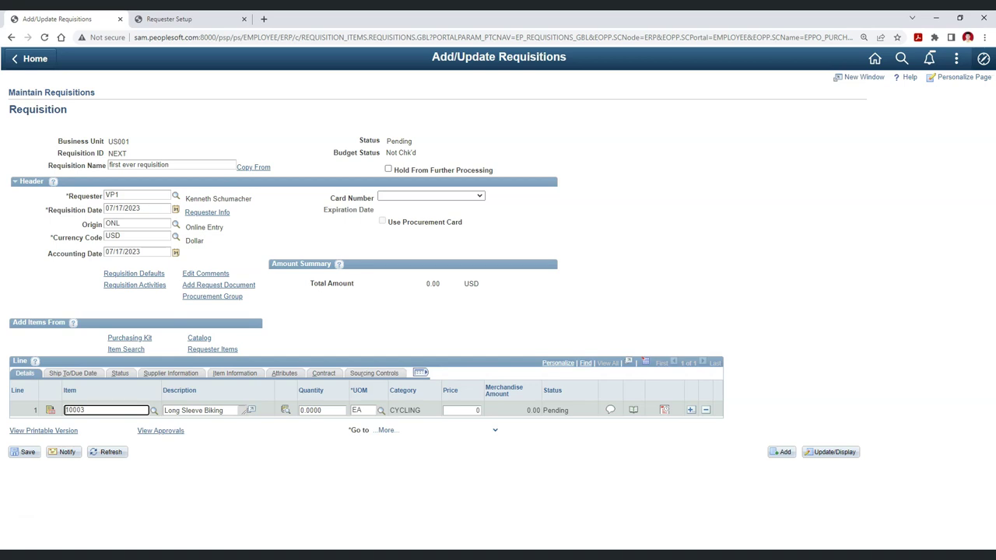
click(172, 373)
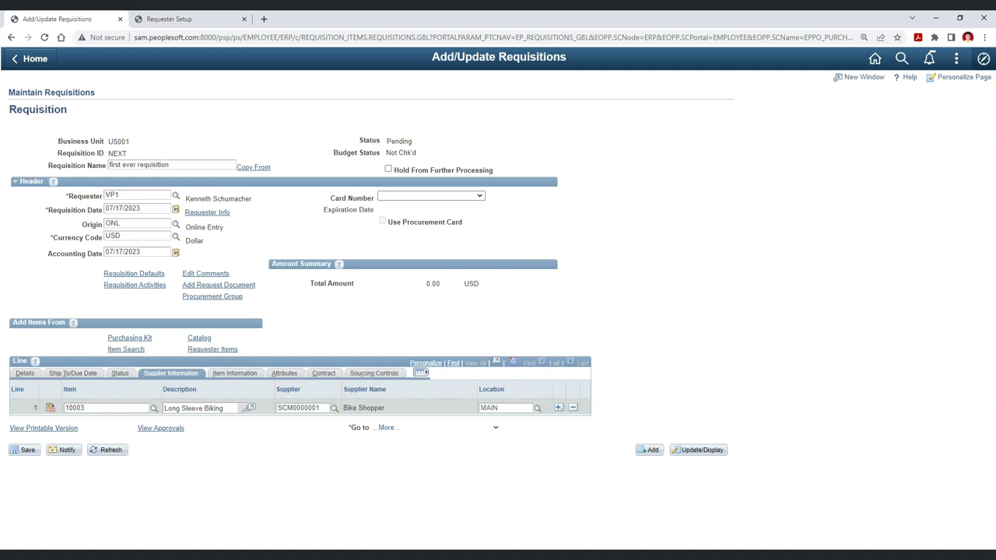
click(25, 372)
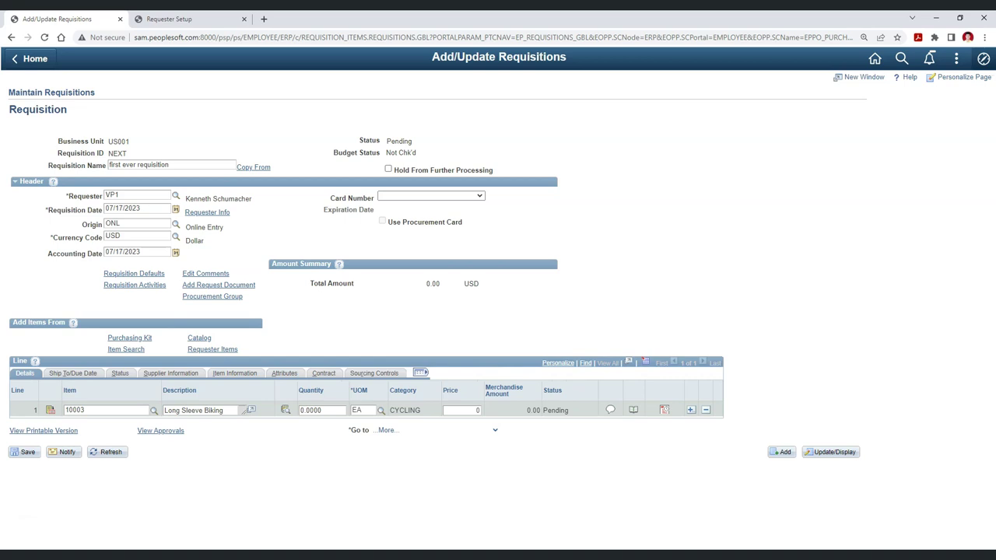
Step: Open a new window and go to the Define Item page under Items, Define Items and Attributes
click(864, 77)
click(875, 58)
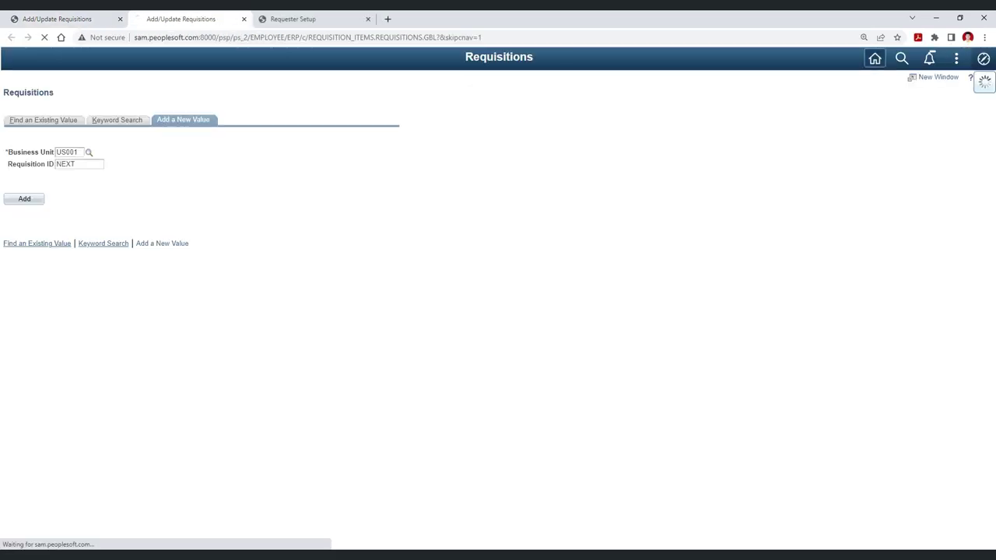
click(16, 140)
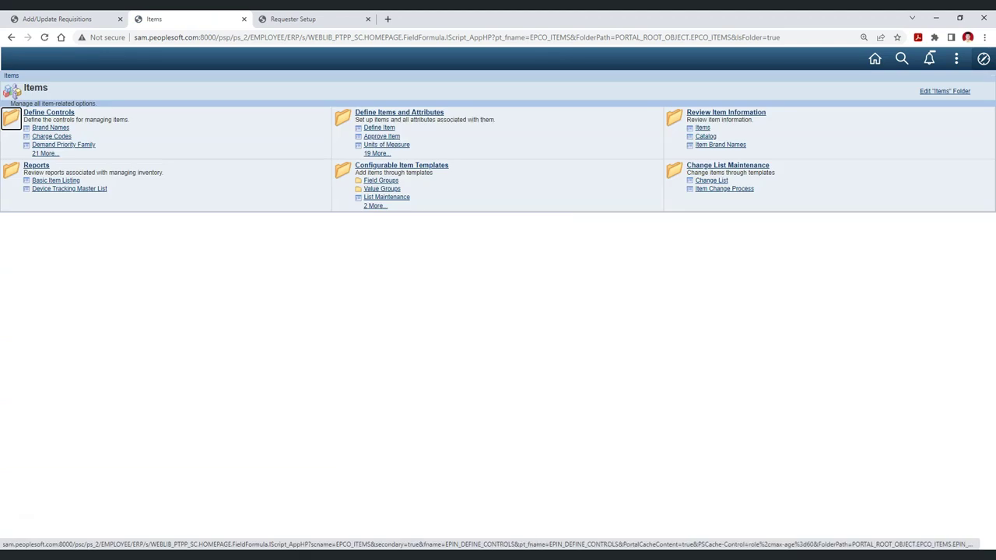
click(399, 113)
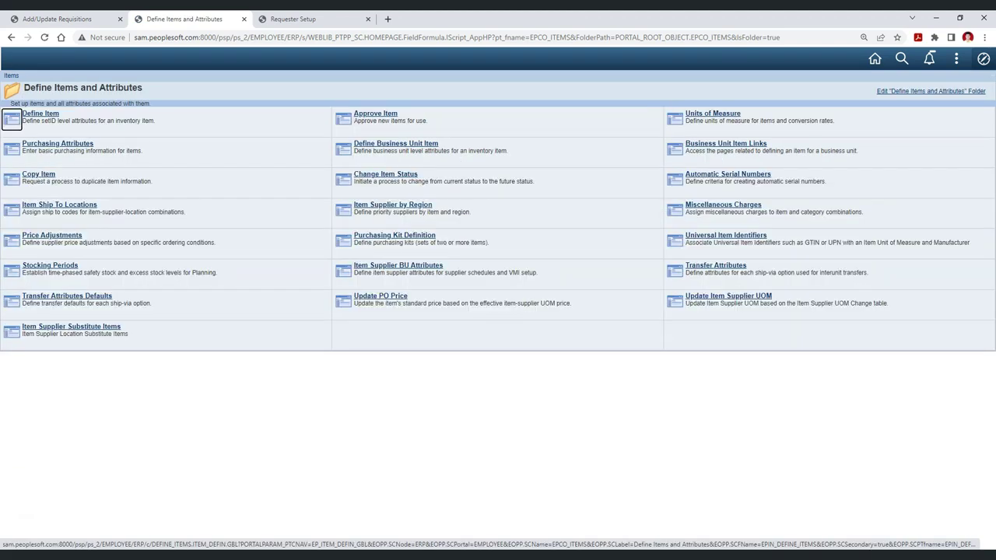
key(Return)
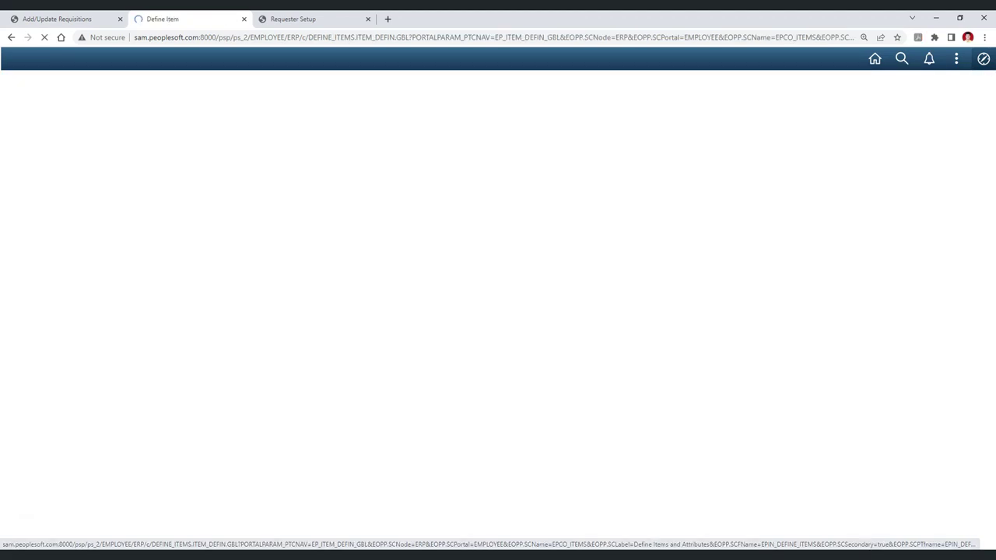
Step: Copy item ID 10003 from the requisition line and open that item's definition in Define Item
key(ctrl+shift+Tab)
double_click(74, 410)
key(ctrl+c)
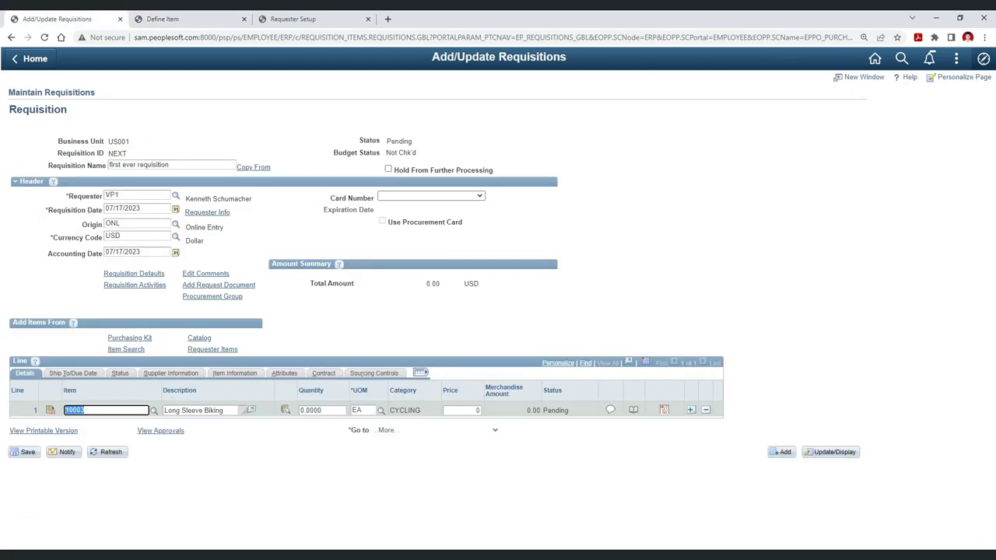
click(168, 19)
click(134, 186)
key(ctrl+v)
key(Return)
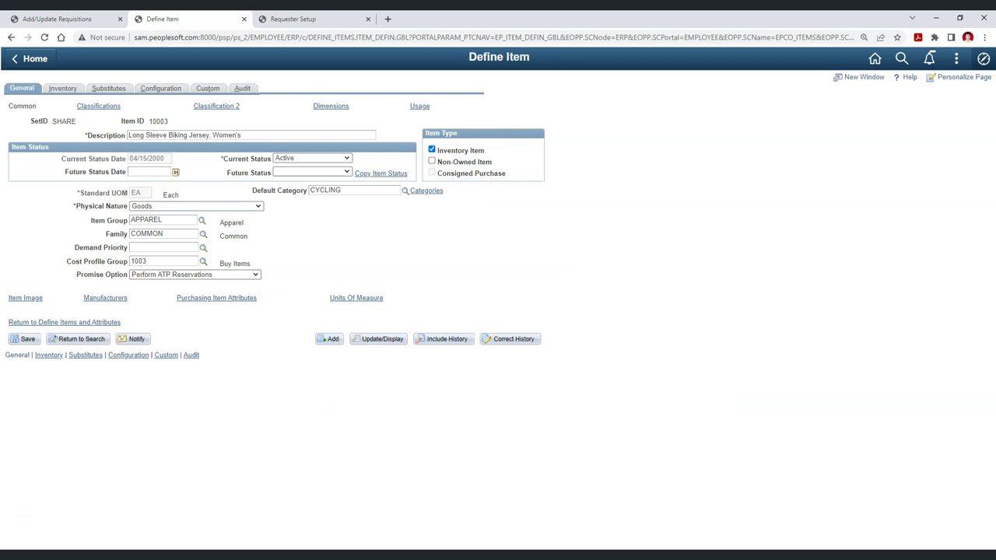
Step: Review the requisition line's supplier information and open item 10003's purchasing attributes for comparison
key(ctrl+shift+Tab)
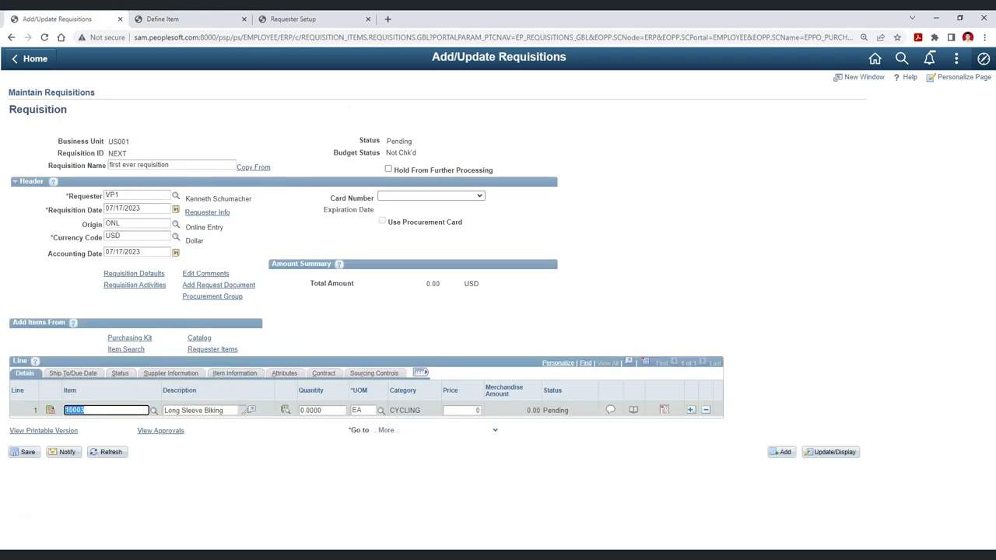
click(170, 372)
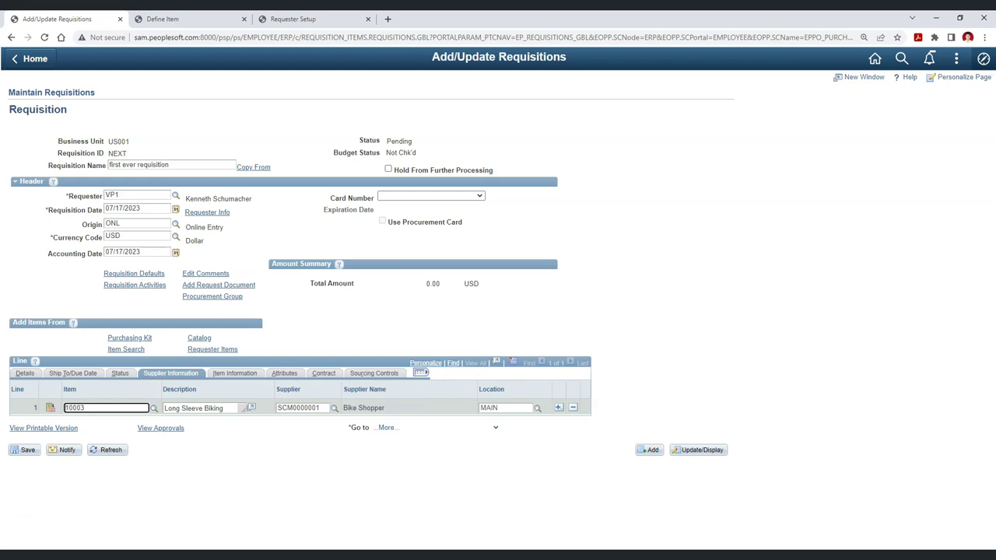
click(187, 18)
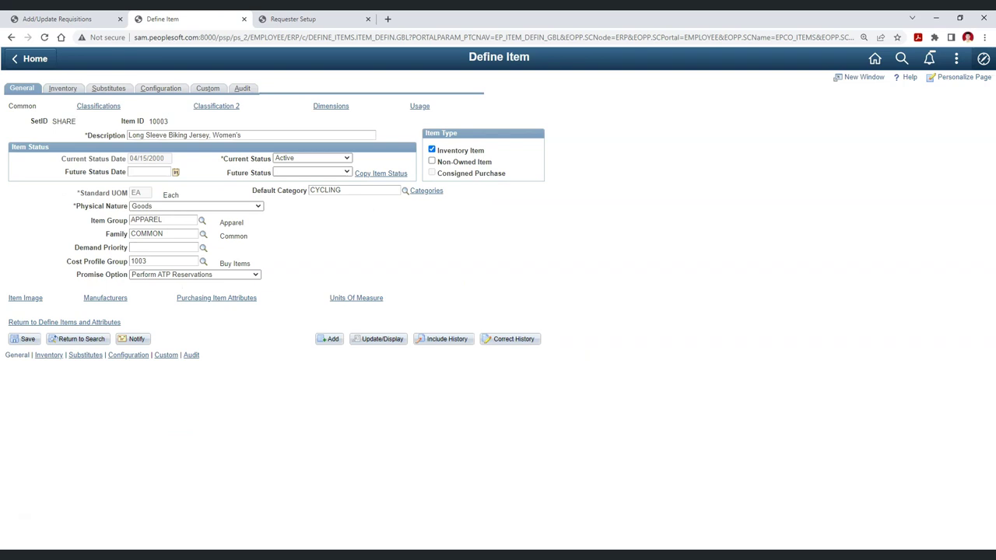
click(216, 298)
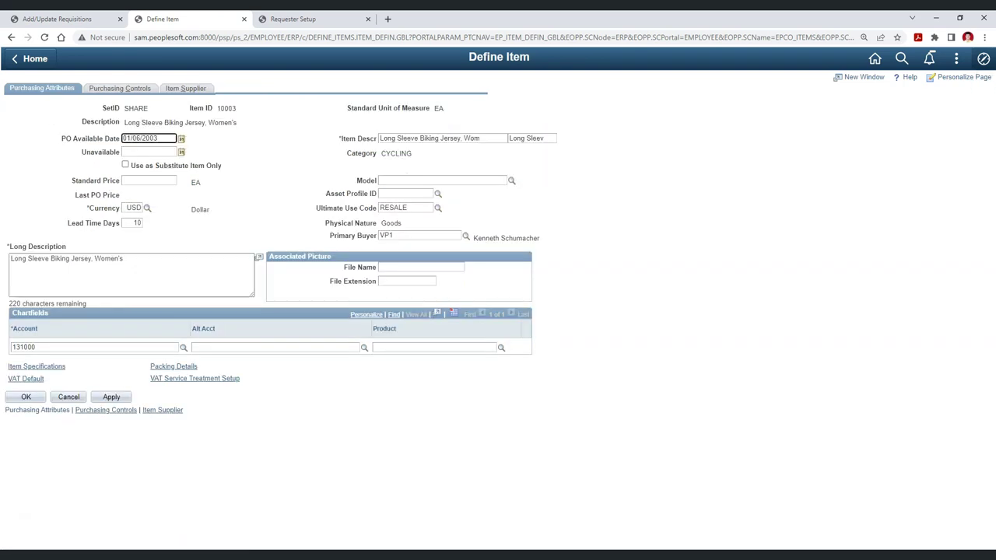
Step: Review item 10003's four supplier records by priority and compare them with the supplier on requisition line 1
click(185, 88)
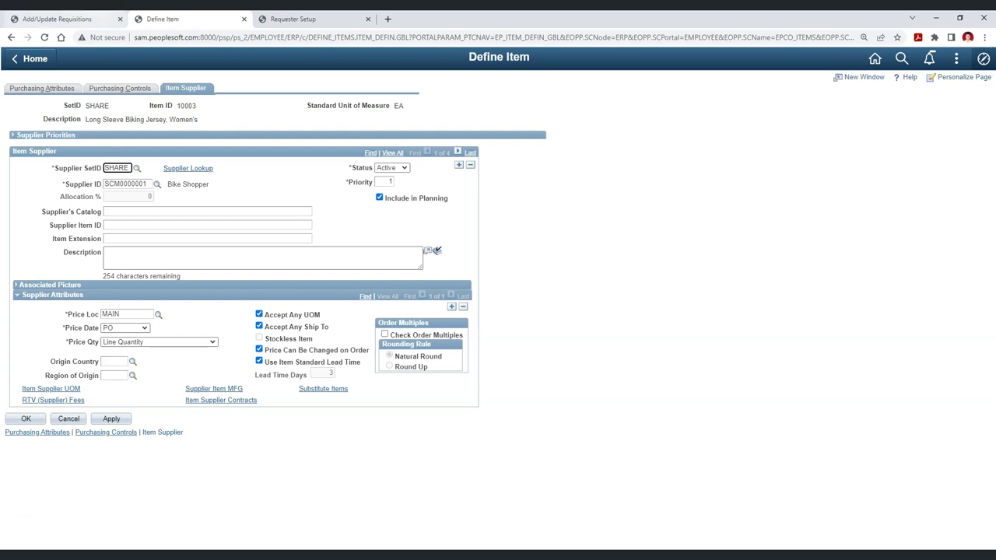
click(58, 19)
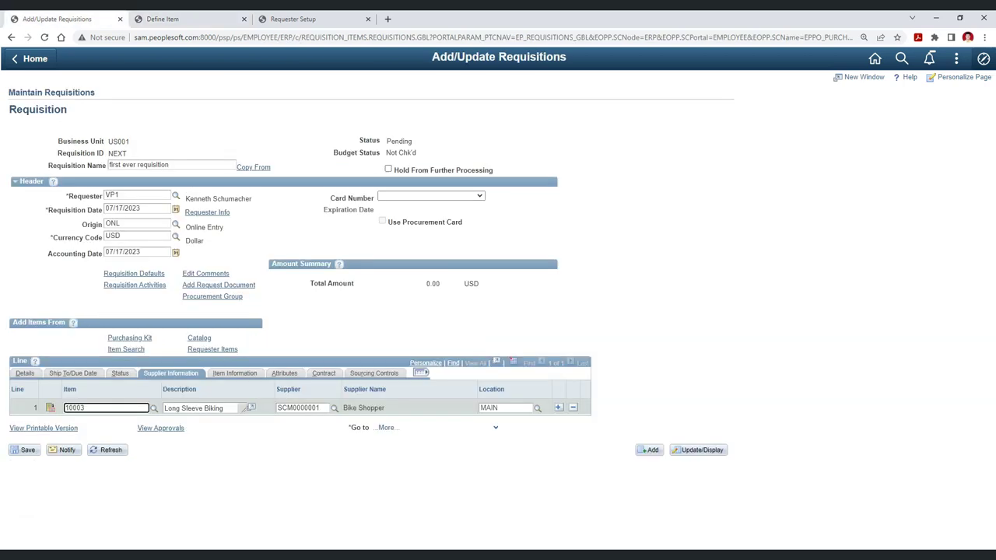
click(162, 19)
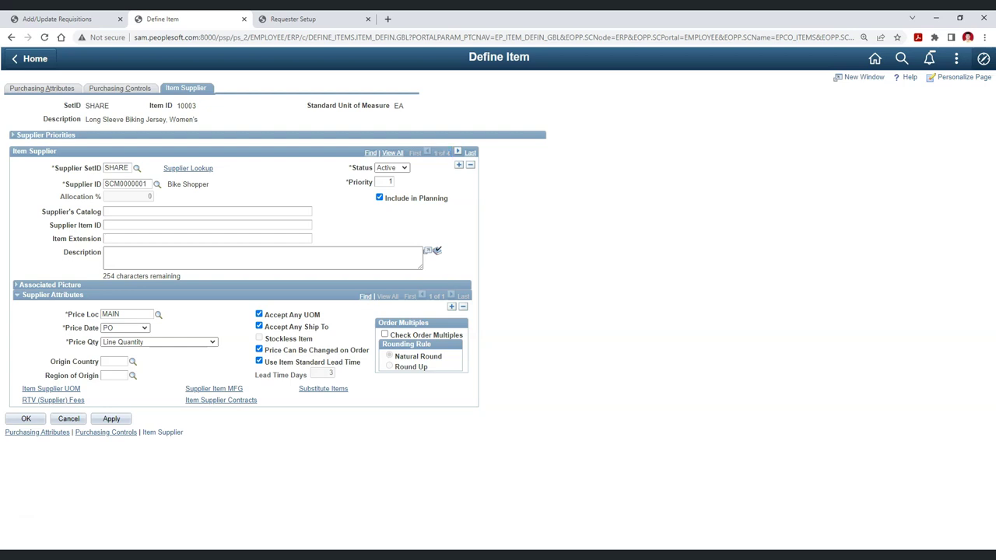
click(457, 152)
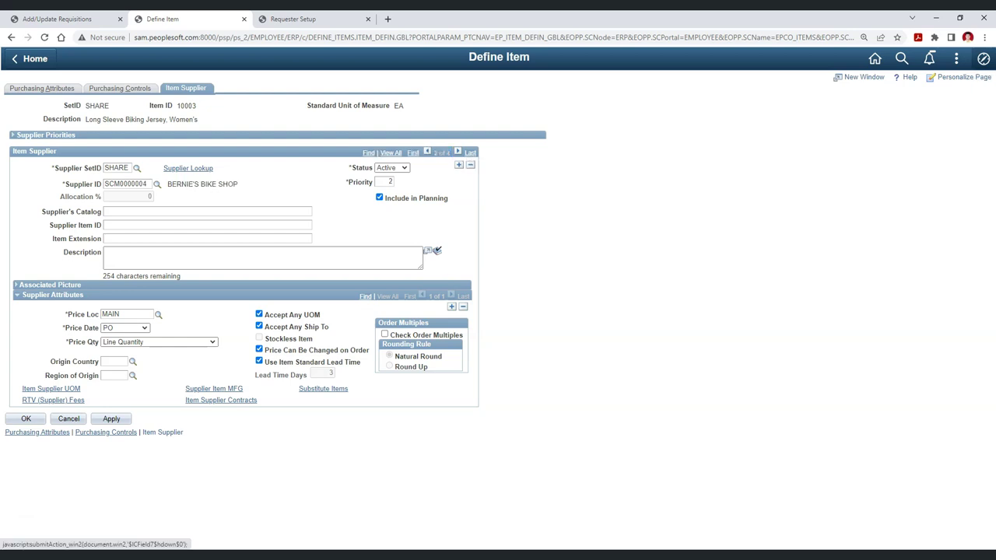
click(457, 151)
click(457, 152)
click(415, 154)
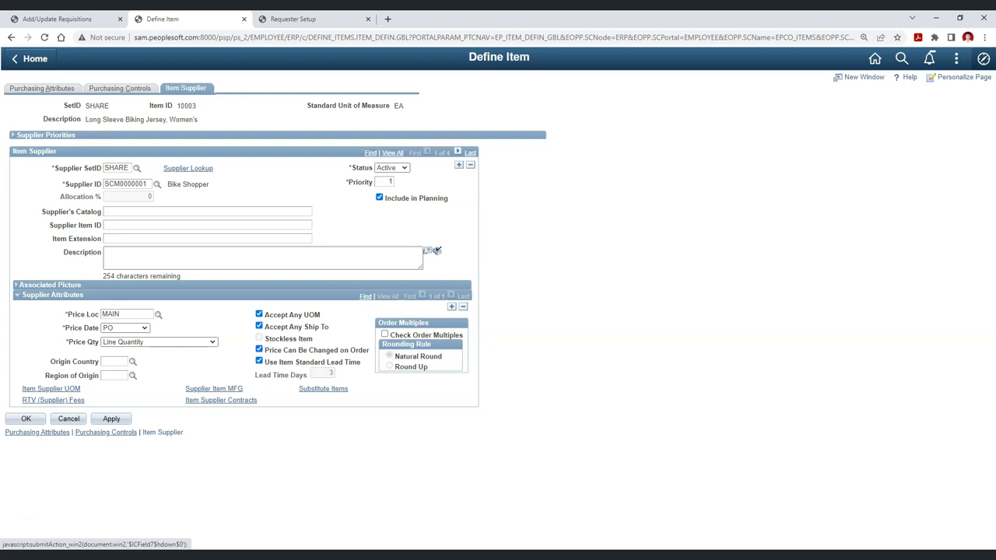
Step: Compare the buyer attributes on requisition line 1 with the primary buyer in item 10003's purchasing attributes
click(57, 18)
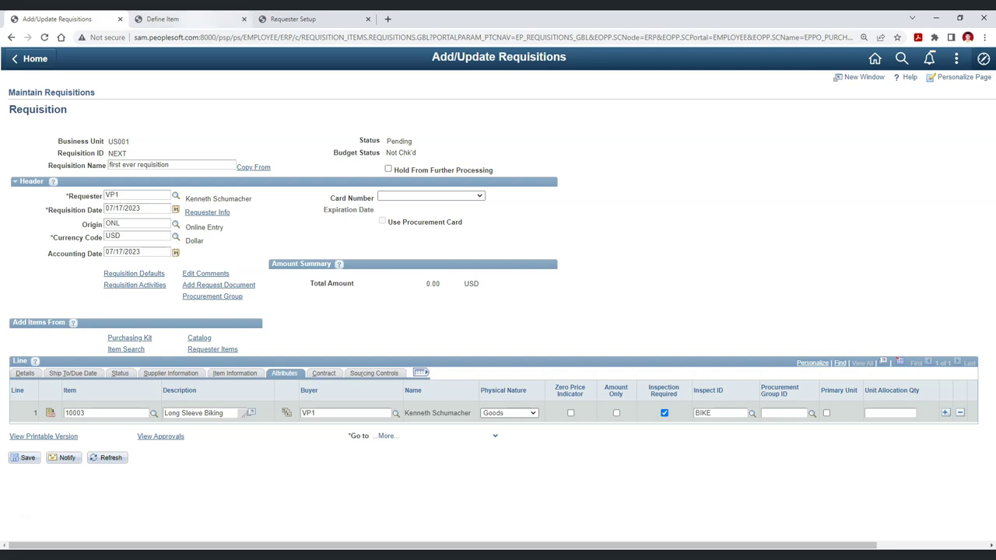
click(163, 18)
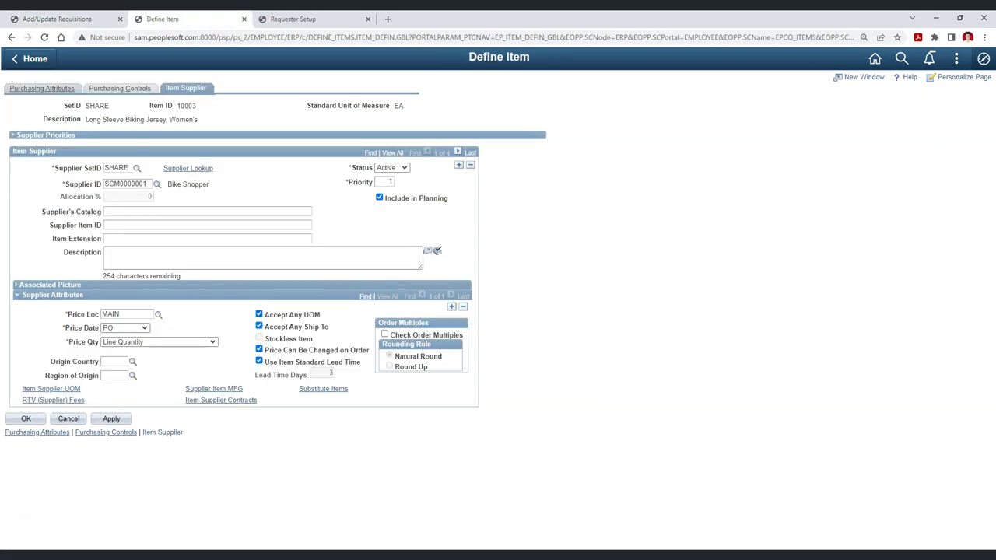
click(42, 89)
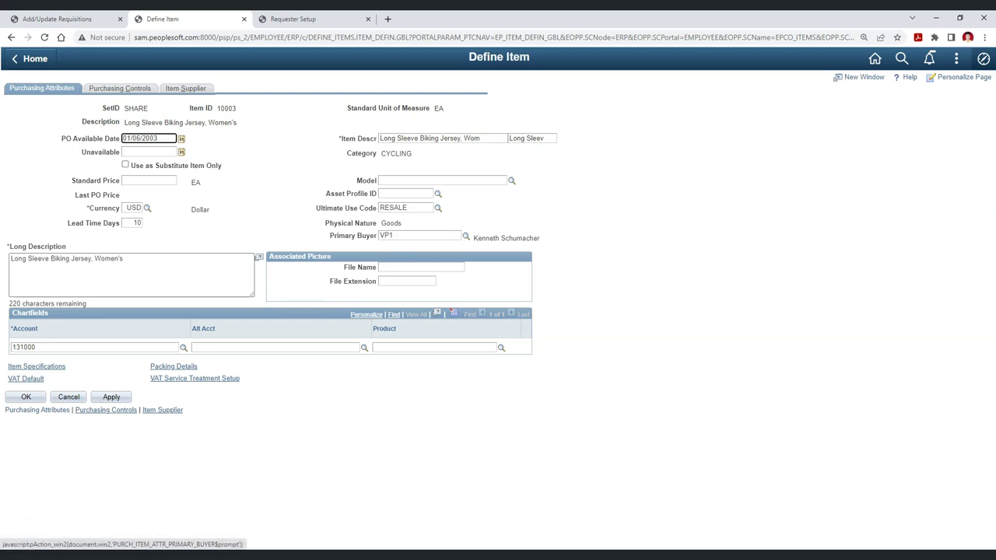
click(58, 20)
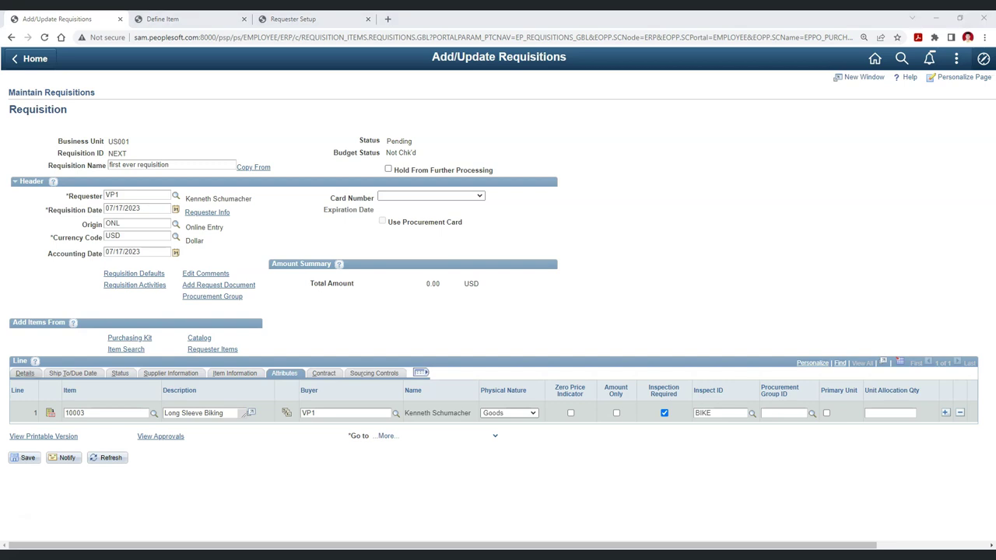
Step: Set requisition line 1's quantity to 5 and its price to 25
click(25, 374)
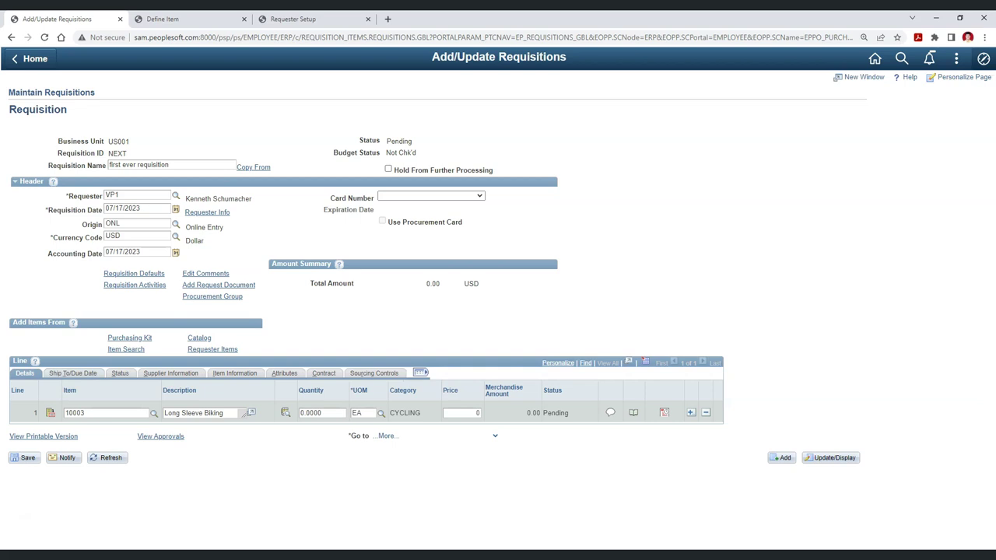
drag(300, 413, 305, 413)
text(5)
key(Tab)
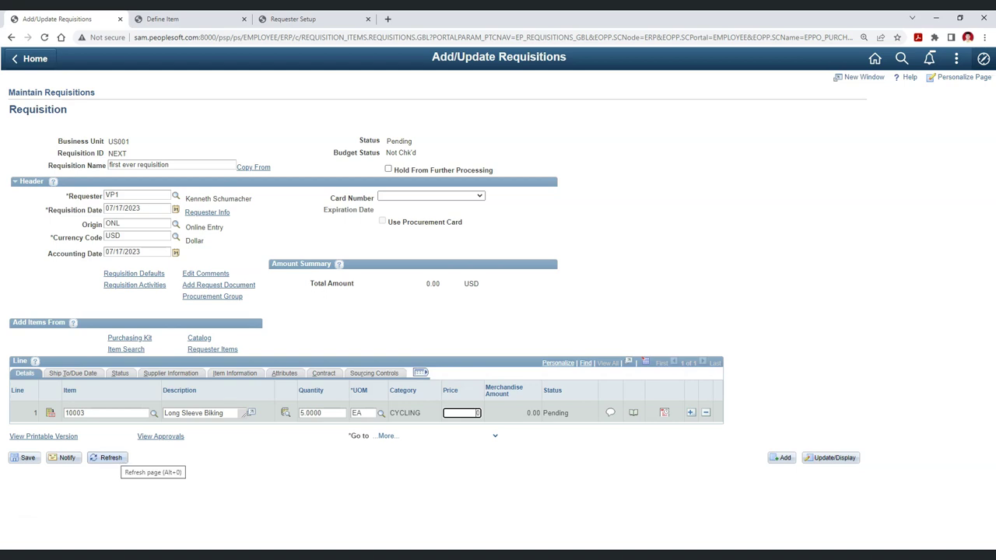
text(25)
key(Tab)
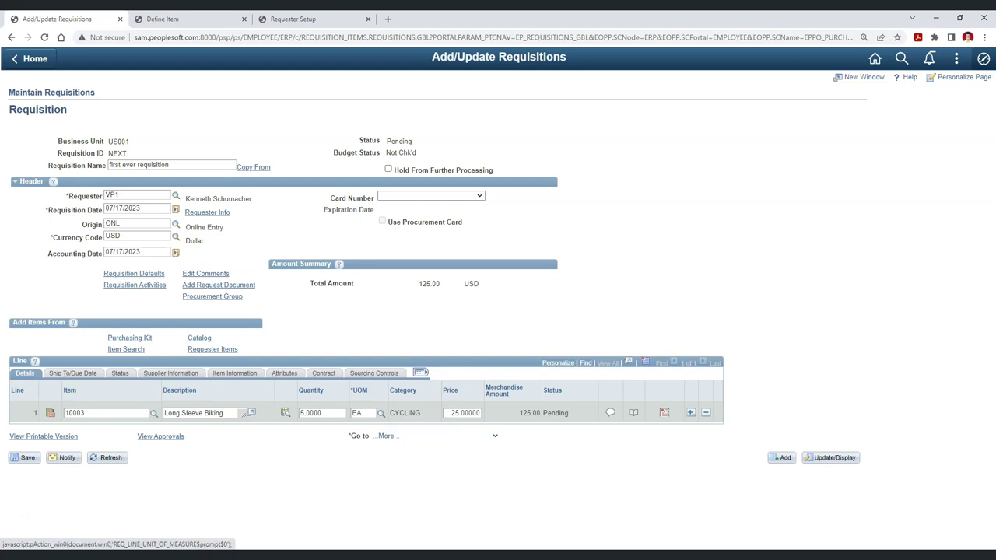
Step: Look up the units of measure available for line 1 without changing its unit, and check the line price and requisition total
click(381, 414)
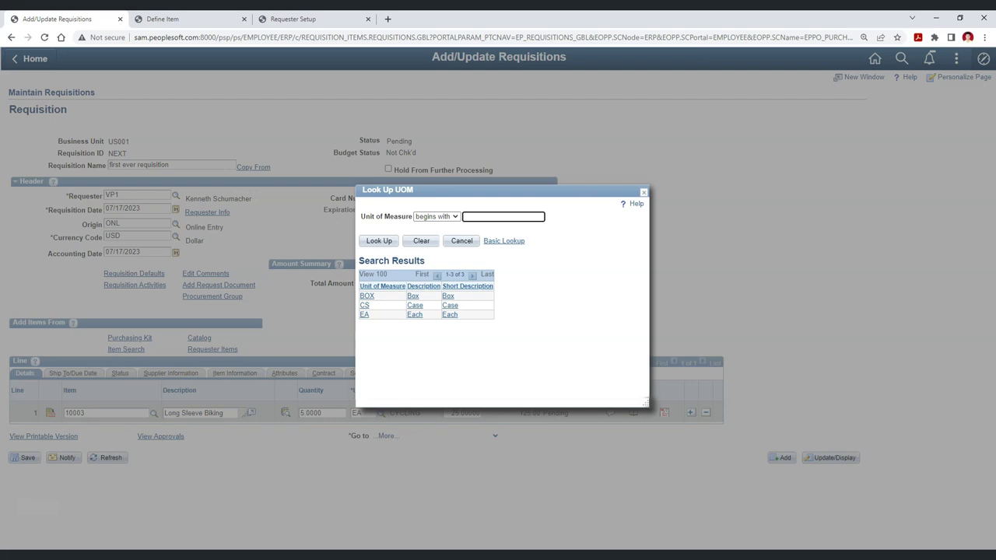
click(643, 192)
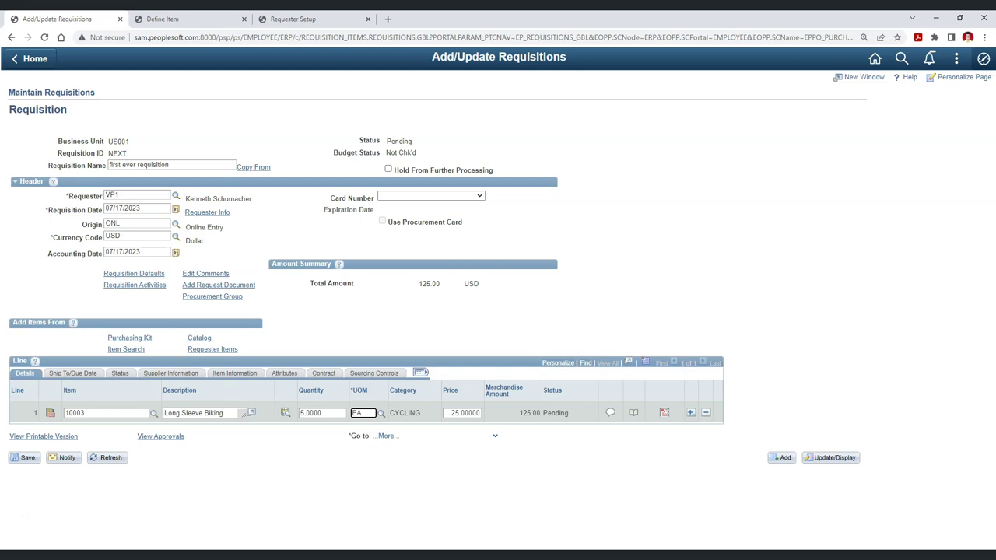
drag(452, 413, 460, 413)
click(462, 468)
drag(311, 283, 355, 283)
click(361, 294)
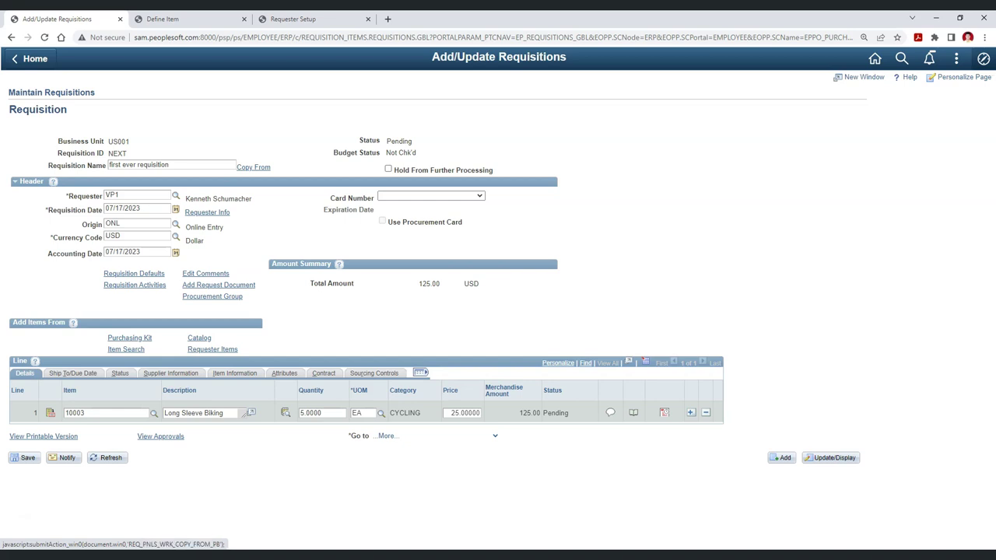
Step: Add requisition line 2 for item 10006, Supplex Shorts, Men's, with quantity 2 and price 20, and refresh the amounts
click(691, 413)
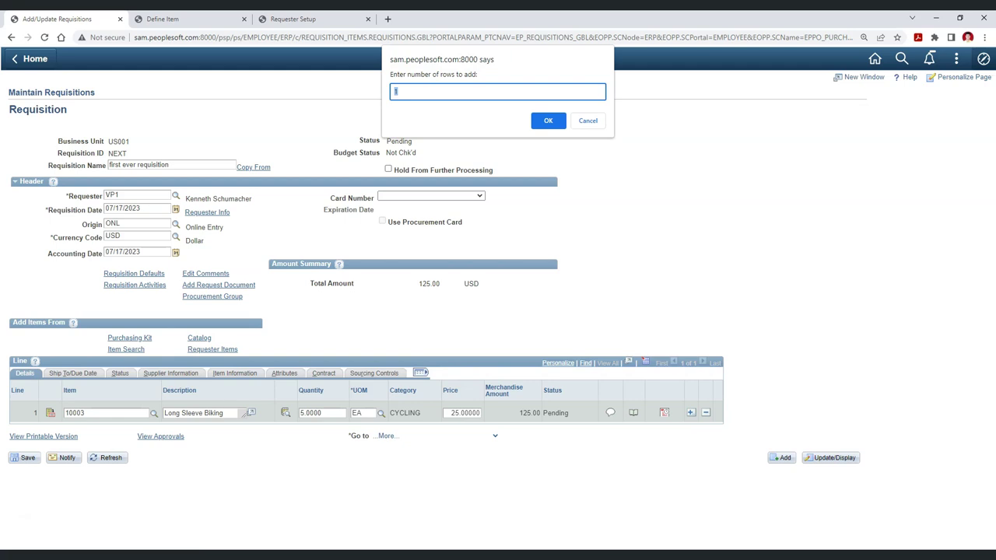
key(Return)
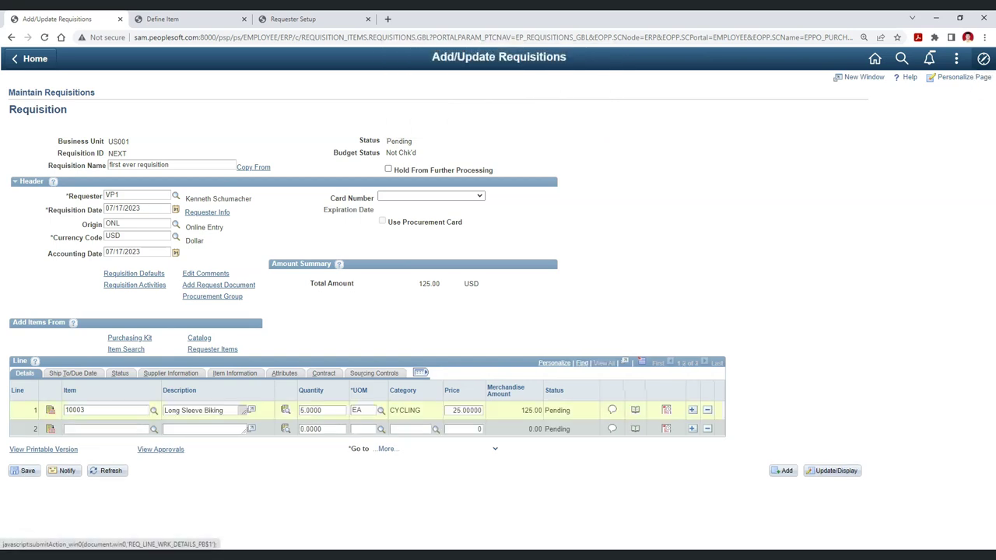
click(154, 429)
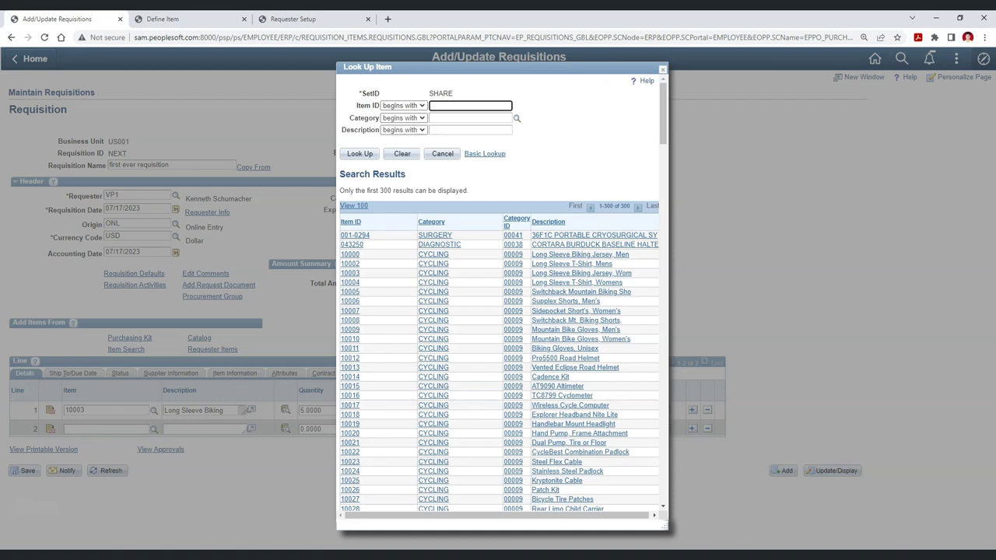
click(350, 301)
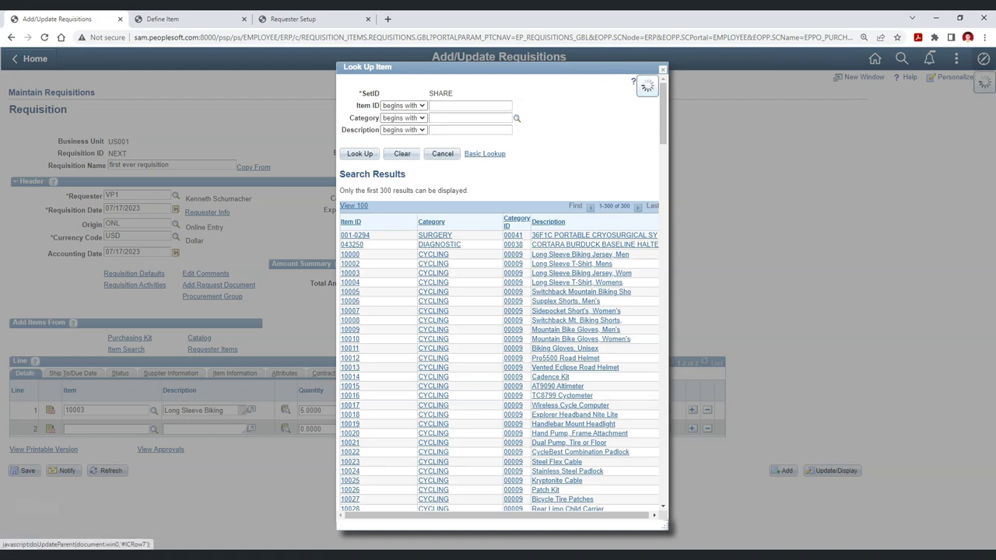
drag(305, 429, 299, 429)
text(2)
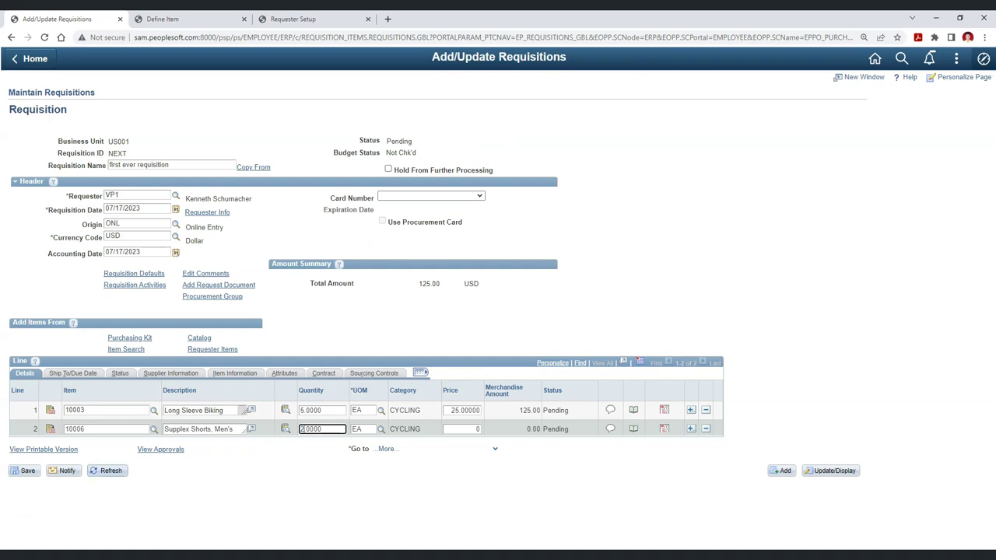
click(112, 470)
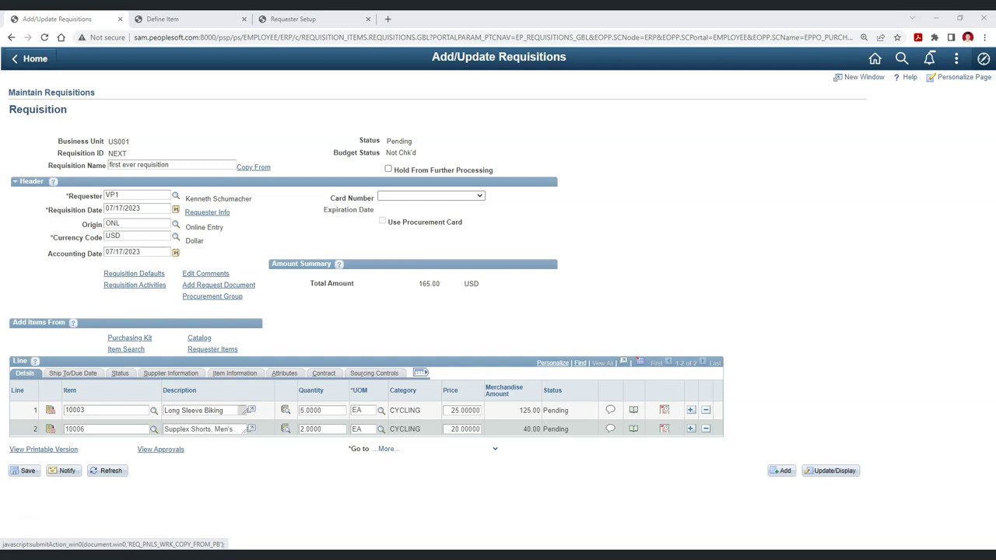
Step: Glance at item 10003's definition, return to the requisition and add line 3 without an item ID, described as "floor cleaning"
click(178, 20)
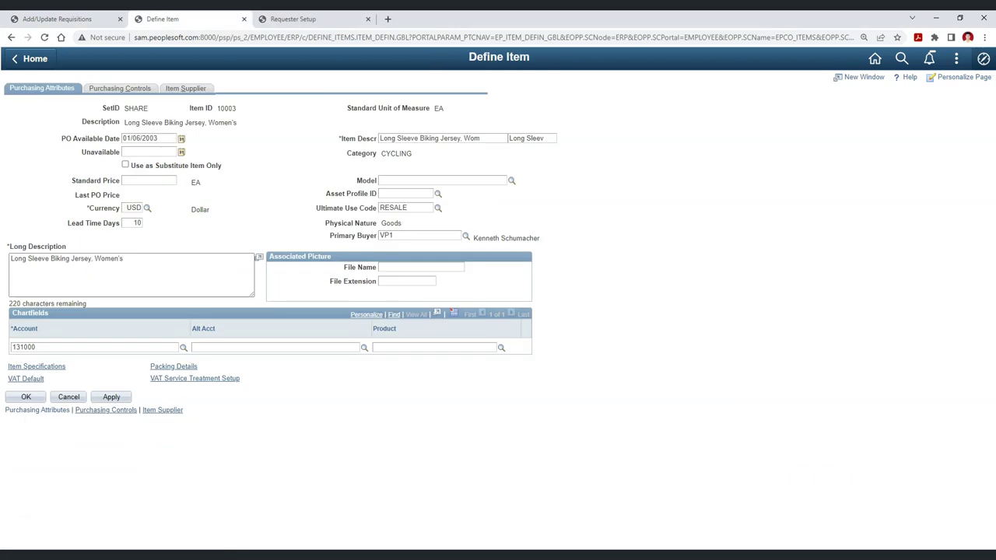
key(ctrl+shift+Tab)
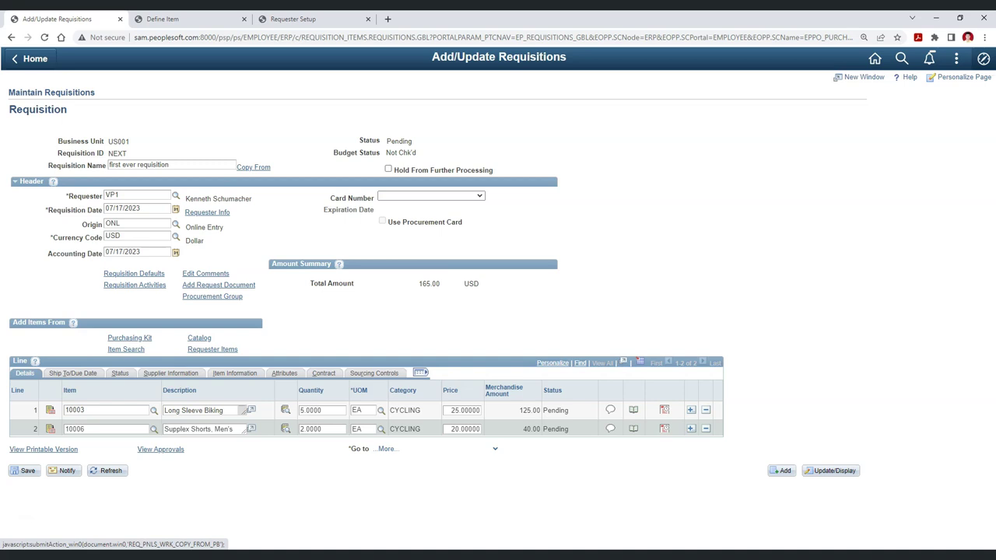
click(690, 429)
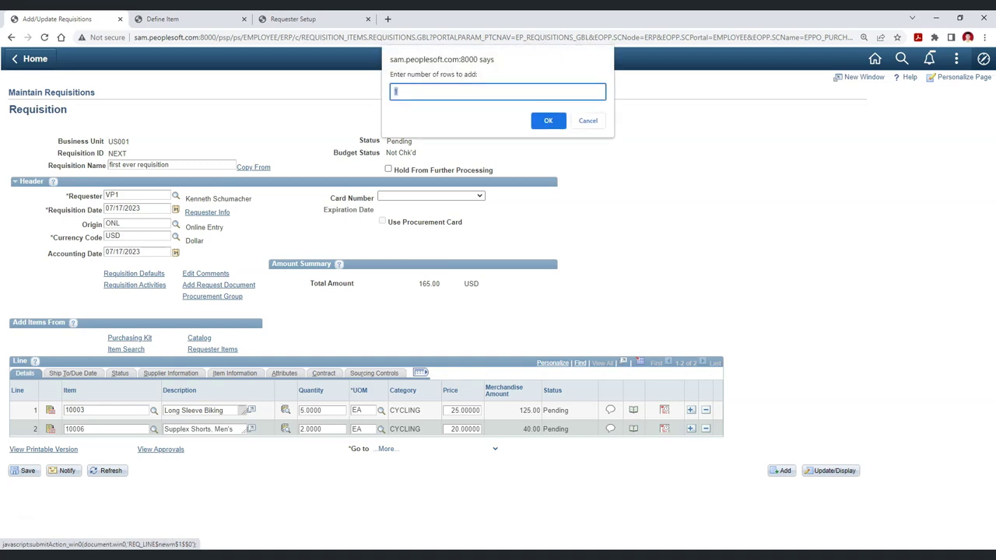
key(Return)
click(204, 448)
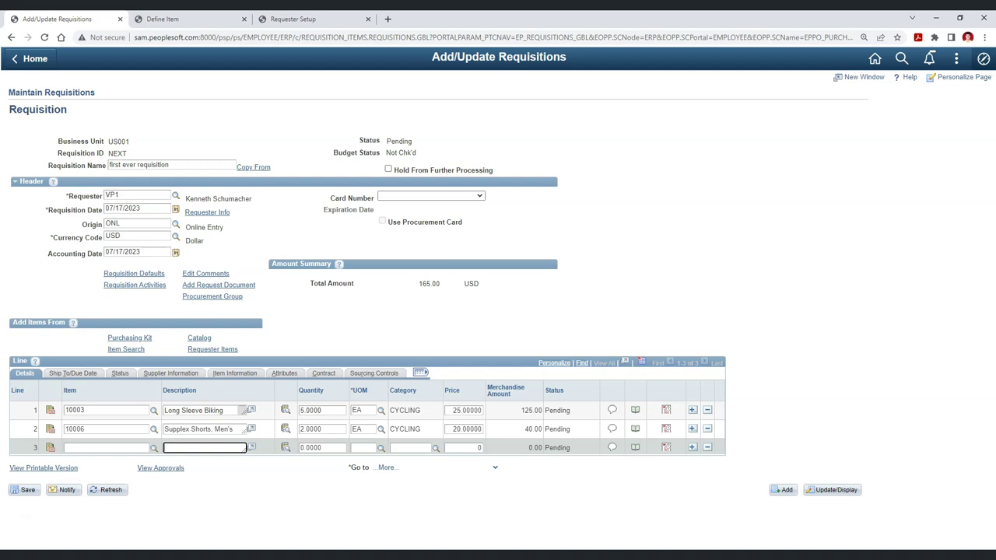
text(oor cleaning)
Step: Set the floor cleaning line's quantity to 1 and look up and select HRS (Hours) as its unit of measure
click(381, 448)
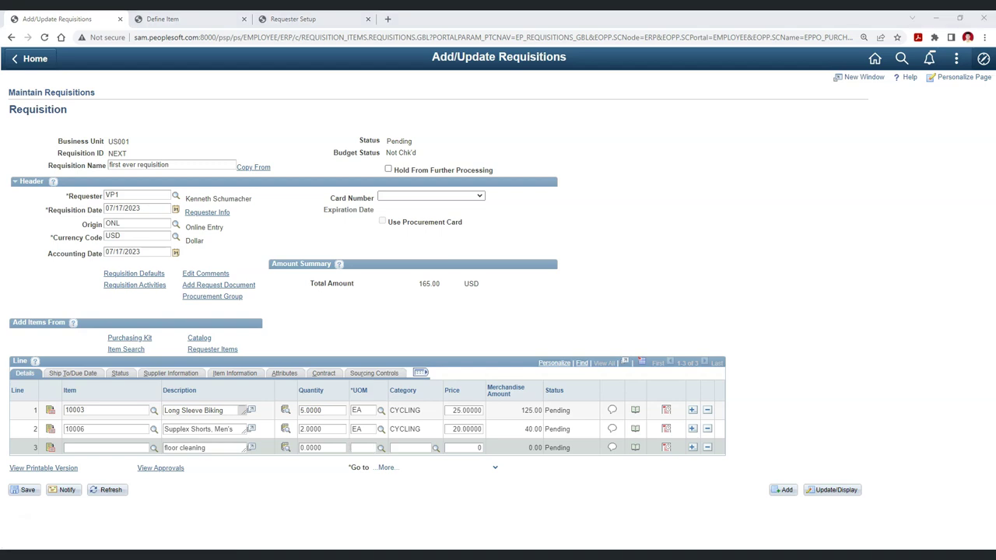
drag(305, 449, 298, 448)
text(1)
key(Tab)
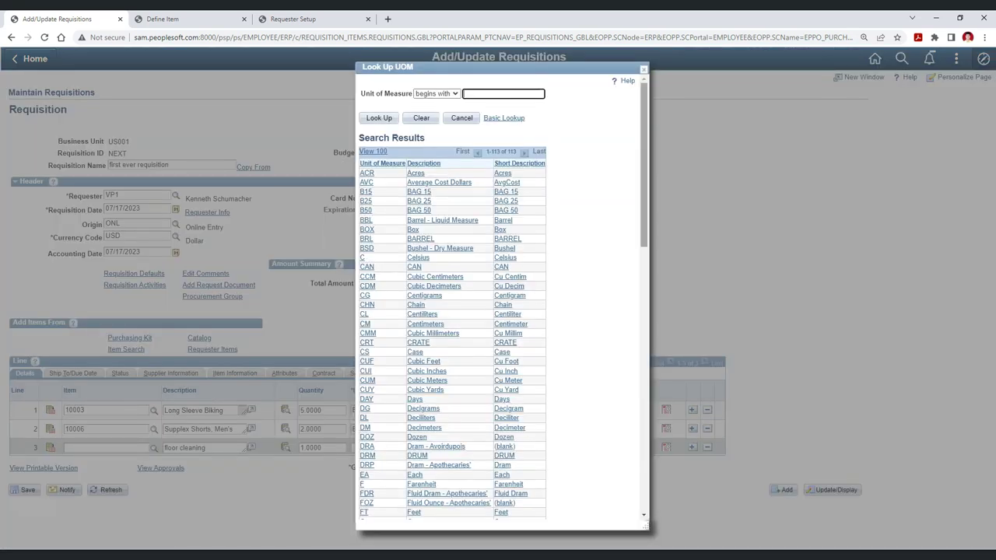
scroll(451, 296, down, 4)
scroll(451, 296, down, 2)
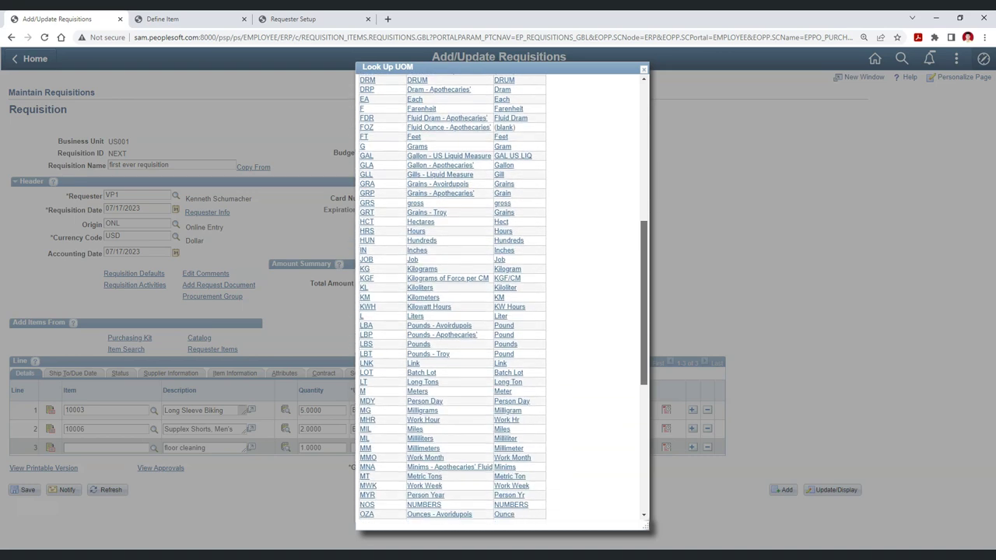
scroll(451, 296, up, 12)
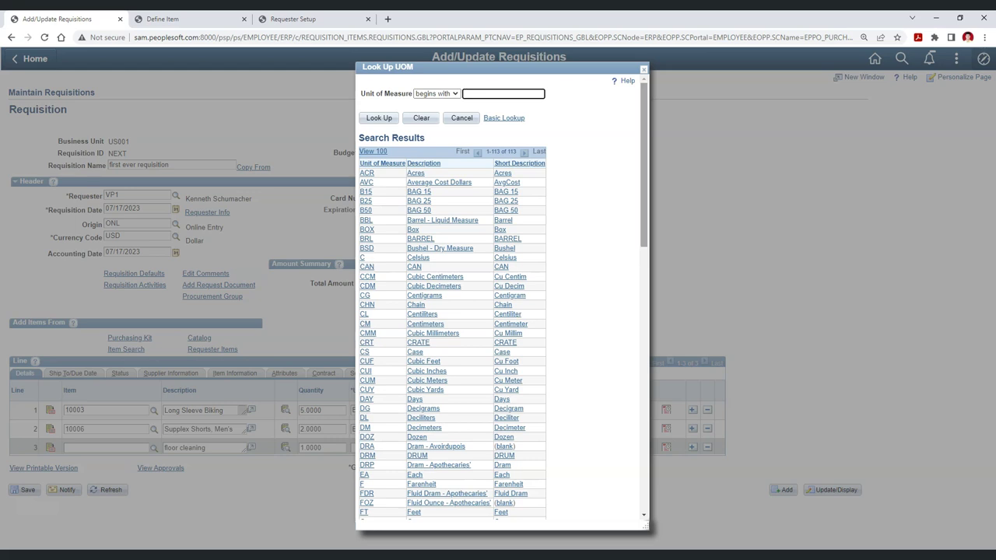
scroll(502, 295, down, 2)
scroll(502, 296, down, 3)
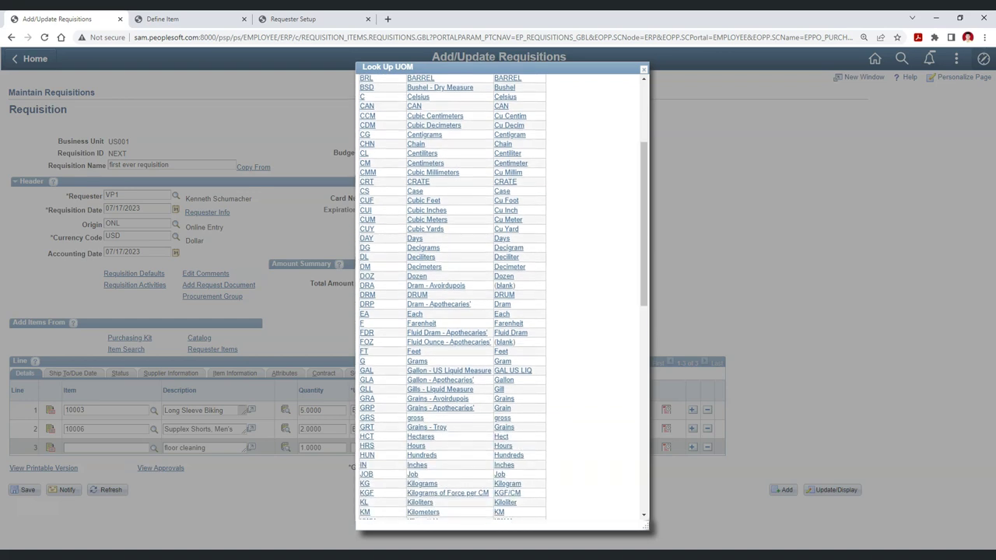
click(413, 474)
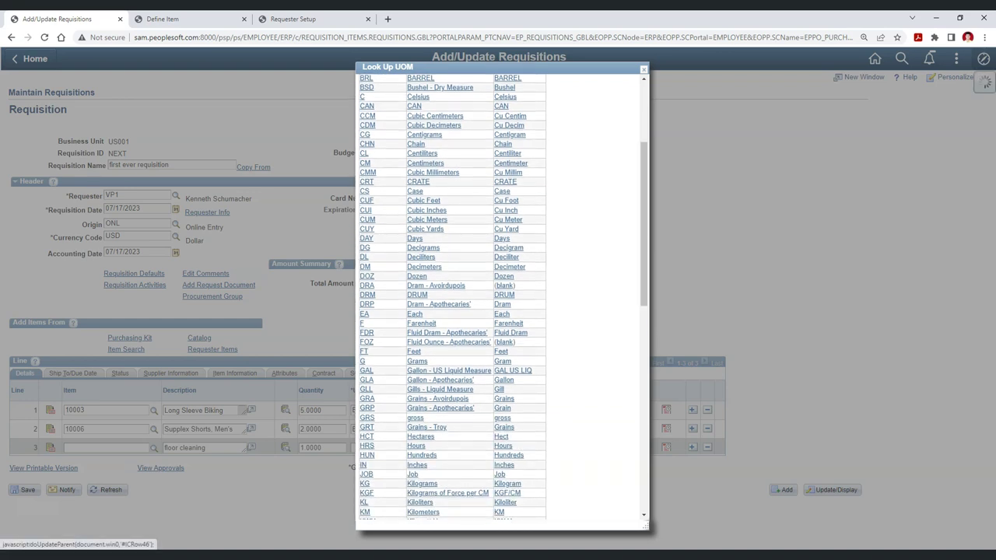
Step: Assign the SERVICES category to the floor cleaning line and set its price to 100
click(436, 448)
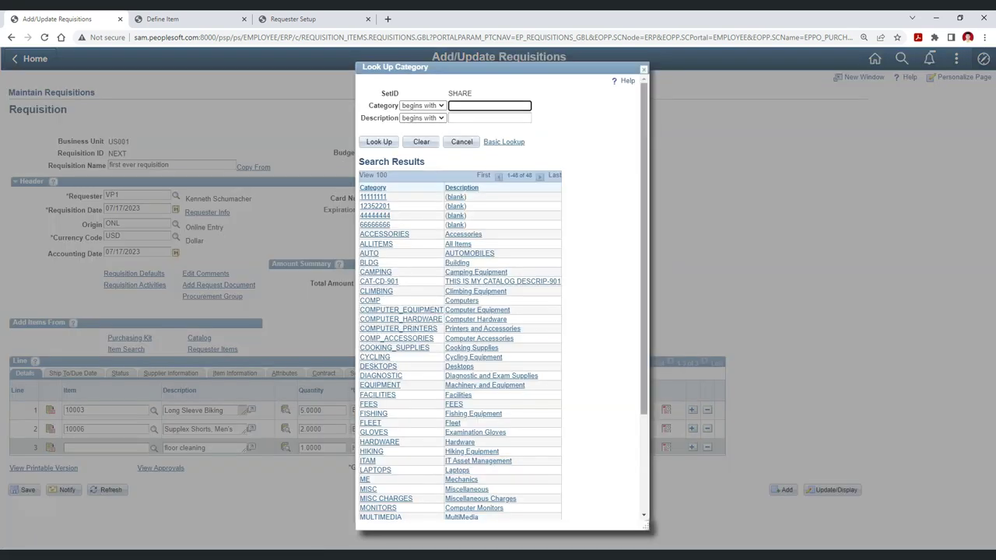
scroll(502, 296, down, 3)
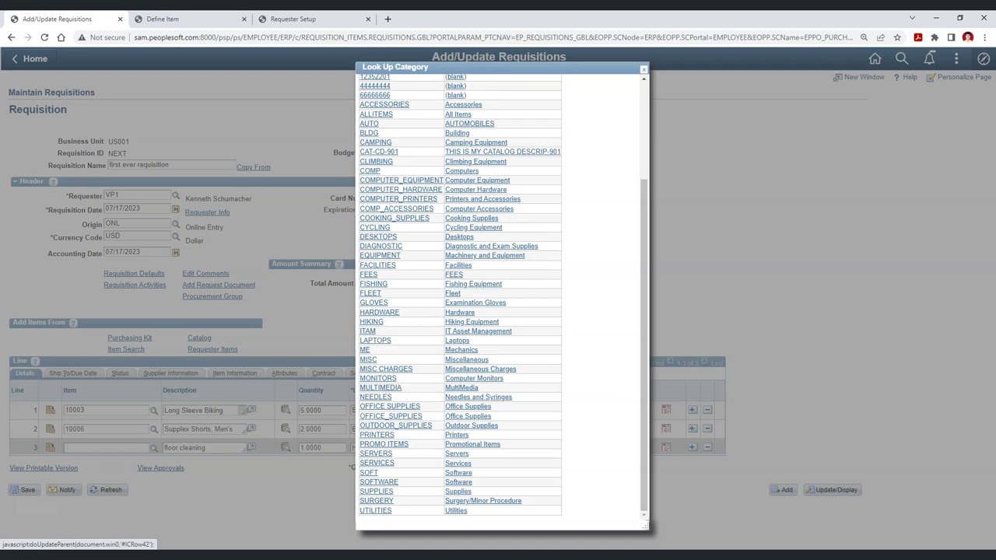
click(377, 463)
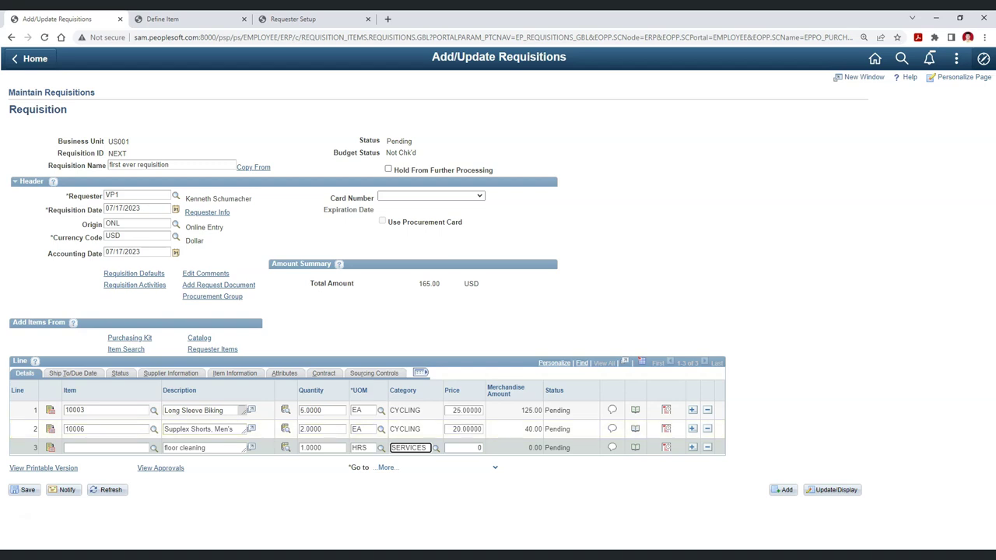
click(464, 448)
double_click(467, 448)
text(100)
key(Tab)
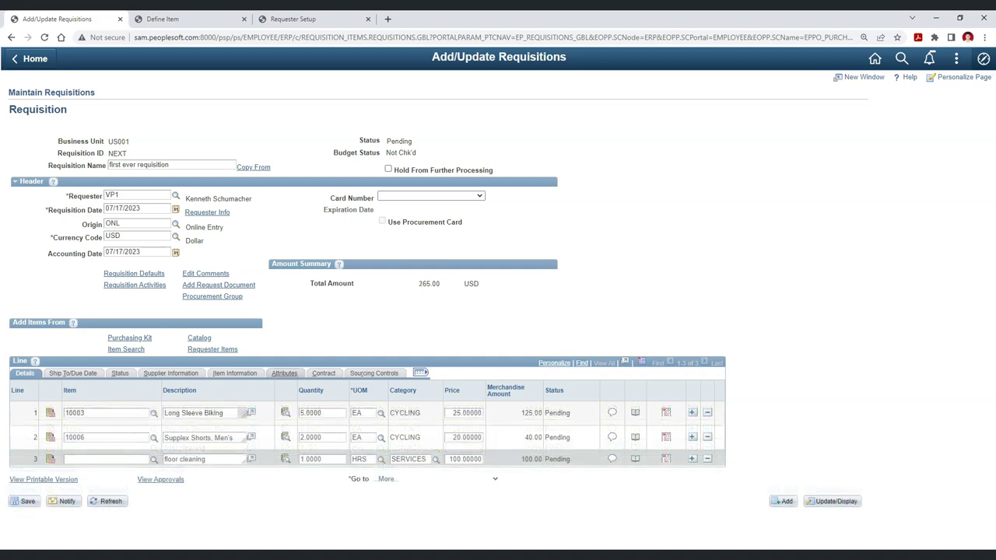
Step: Review the line attributes, mark the floor cleaning line as amount only and accept the repricing
click(284, 373)
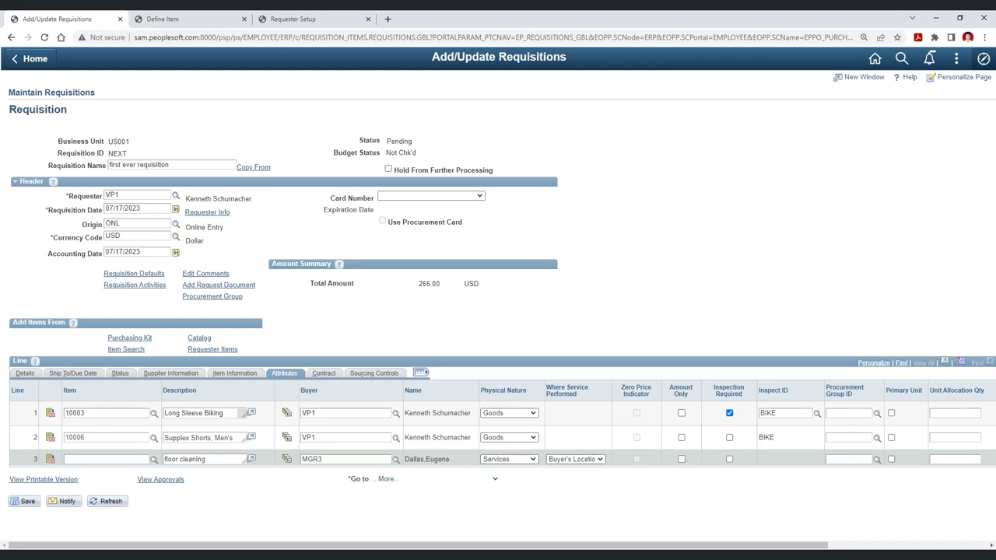
click(509, 413)
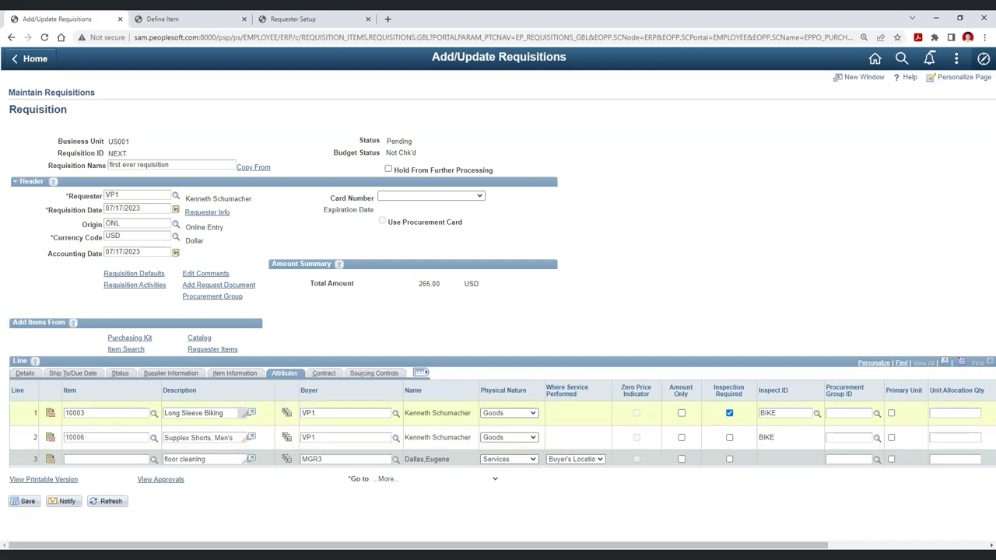
click(510, 459)
click(510, 459)
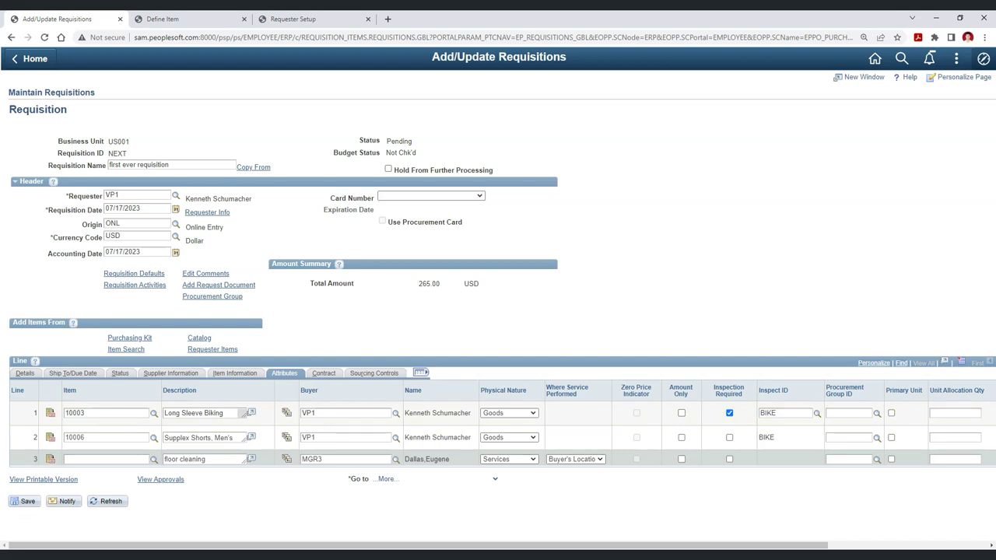
click(682, 459)
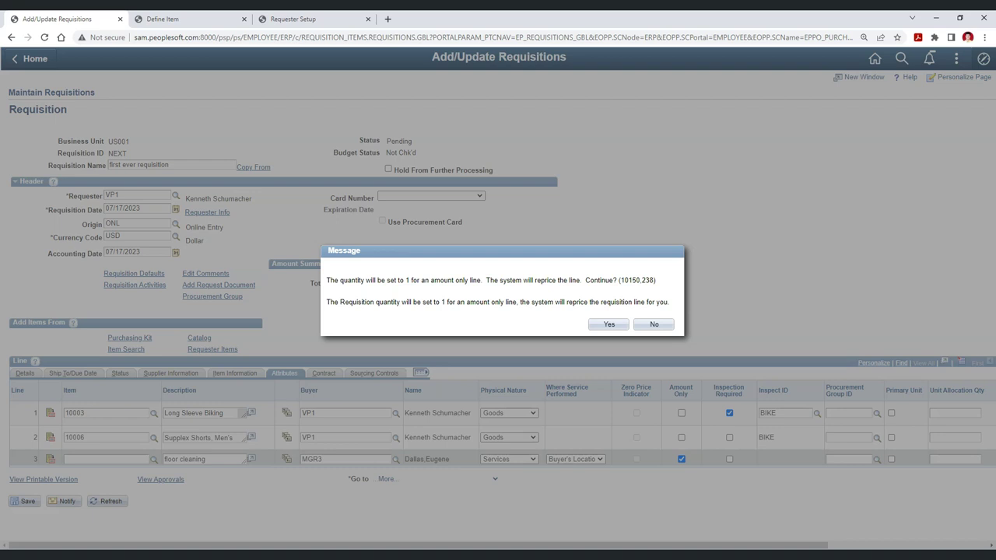
key(Return)
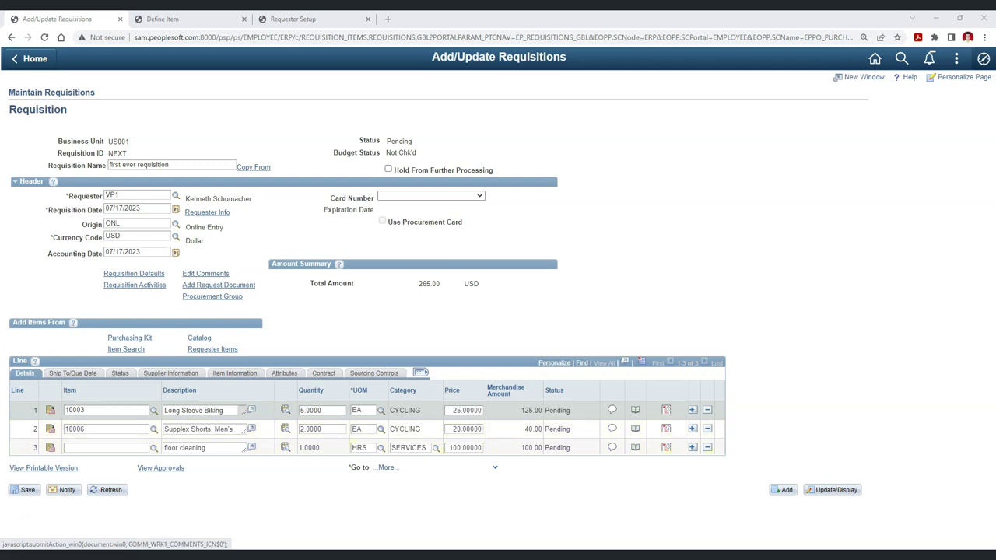
Step: Add the line comment "comment for line#1" to requisition line 1 and save it back to the requisition
click(612, 410)
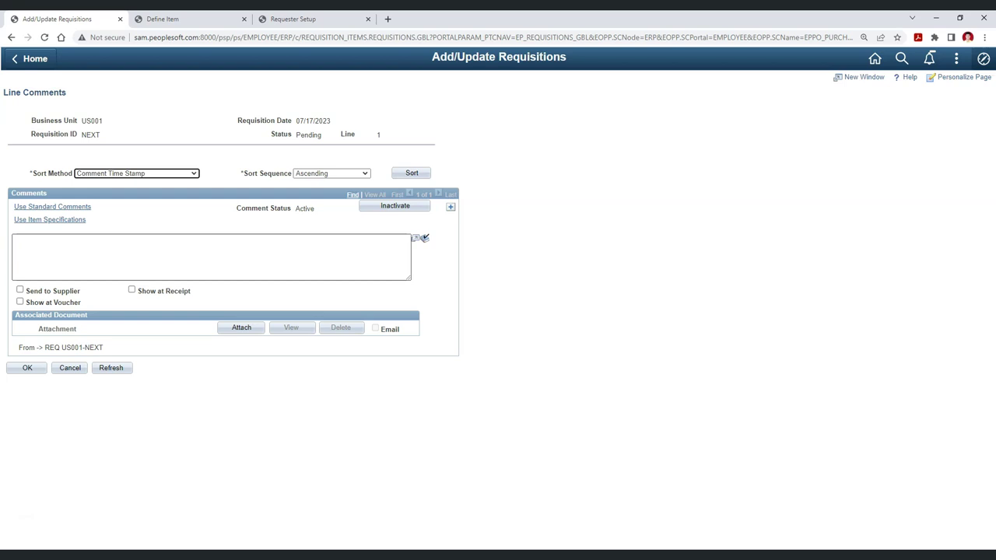
click(211, 257)
text(comment for line#1)
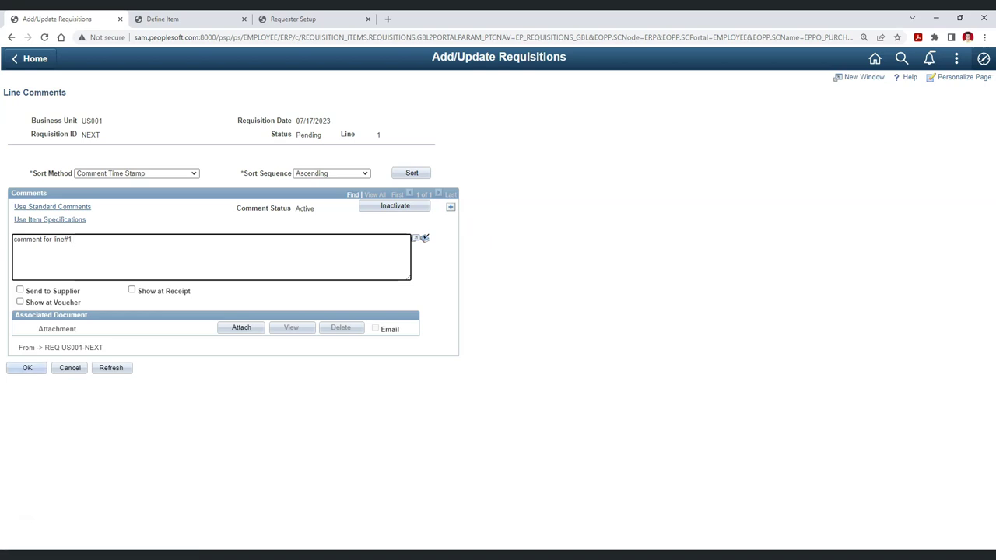
click(27, 369)
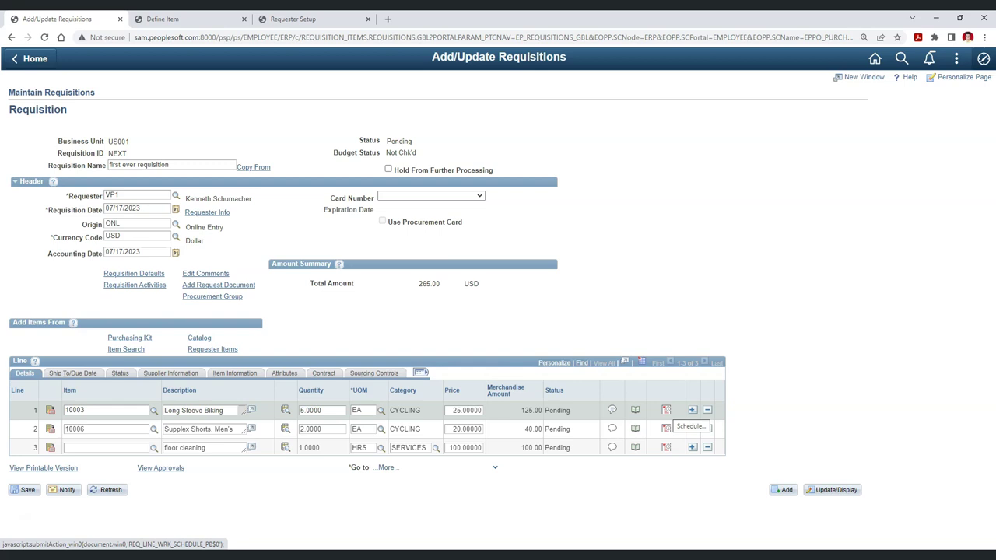
Step: Open the schedule of line 1 (item 10003) and set its due date to 07/20/2023
click(665, 410)
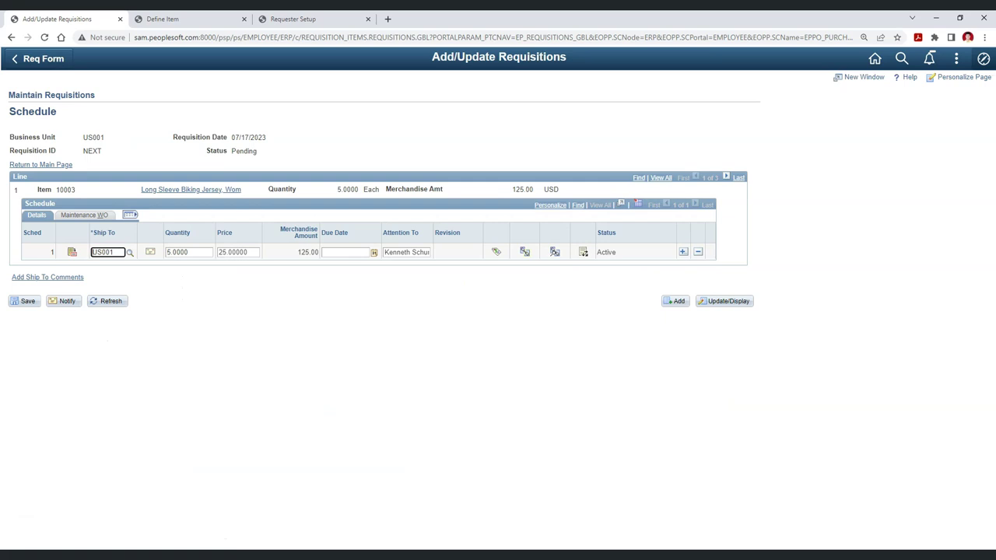
double_click(33, 112)
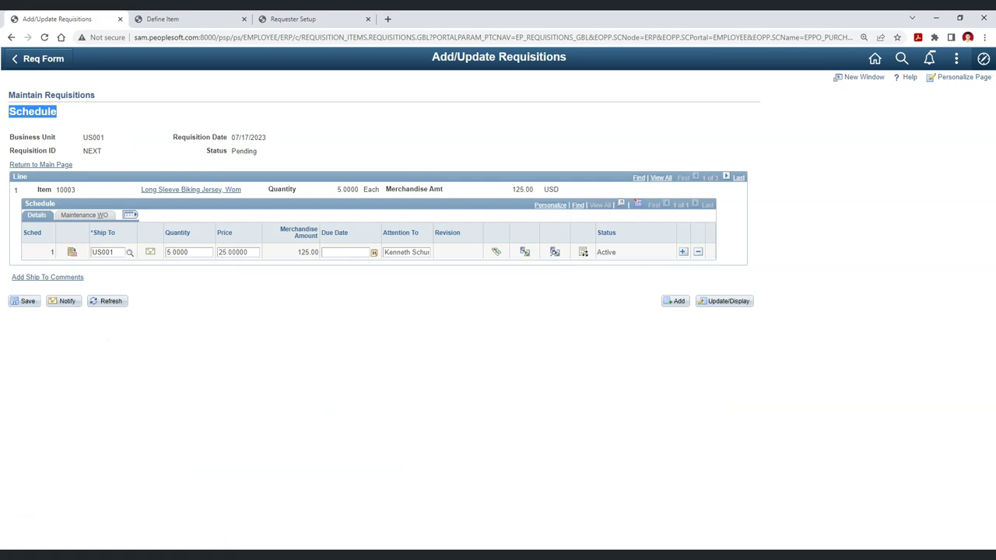
click(108, 340)
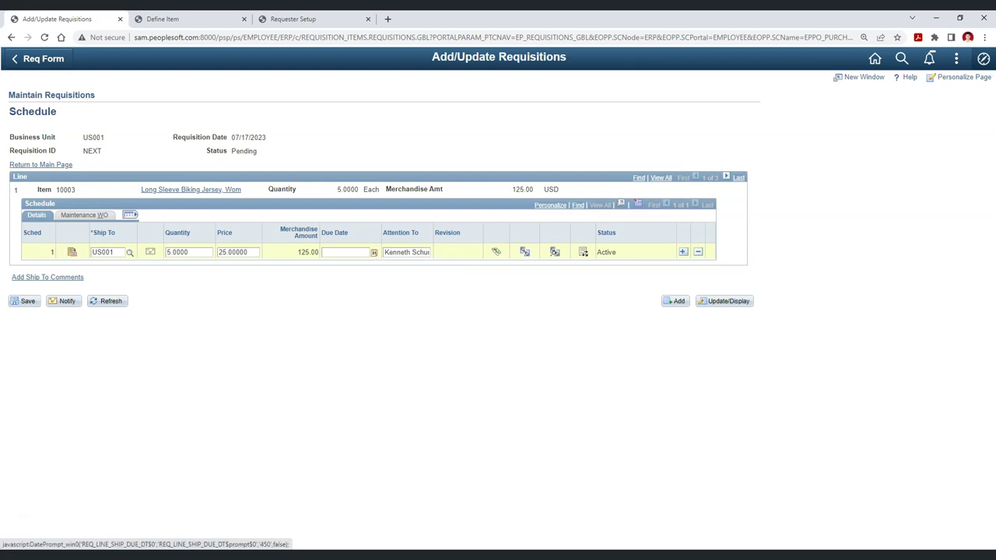
click(375, 252)
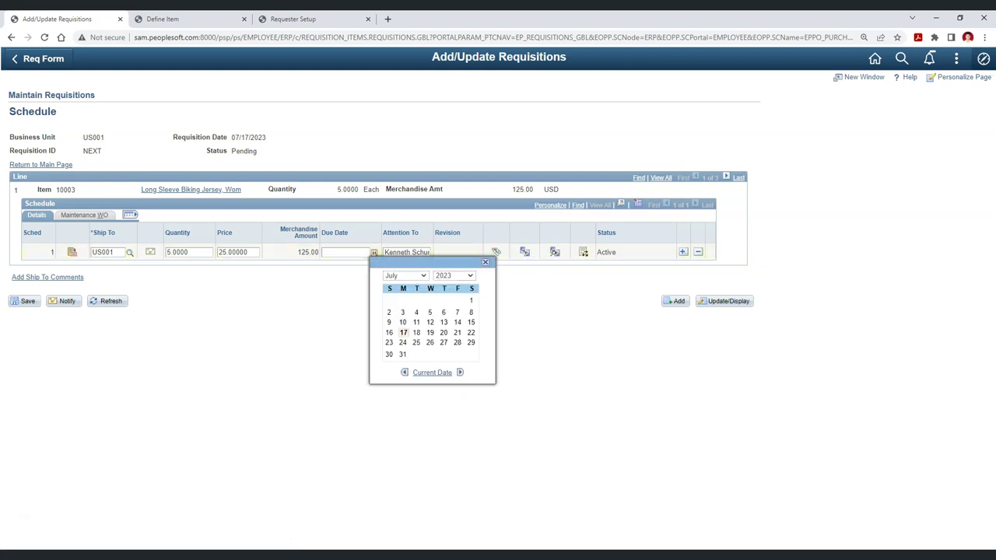
click(444, 333)
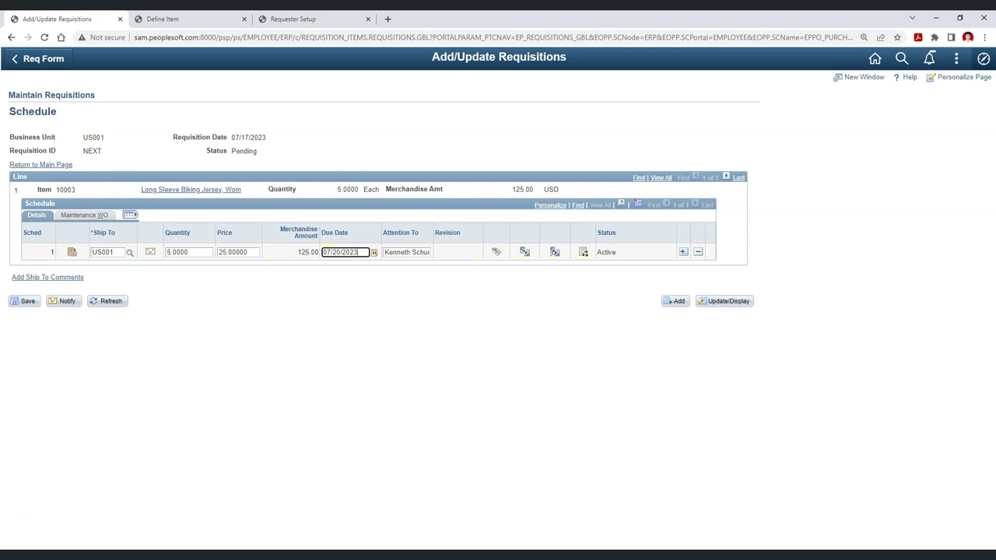
Step: Add two more schedule rows to line 1
drag(337, 189, 359, 189)
click(682, 253)
text(1)
double_click(396, 92)
text(2)
key(Return)
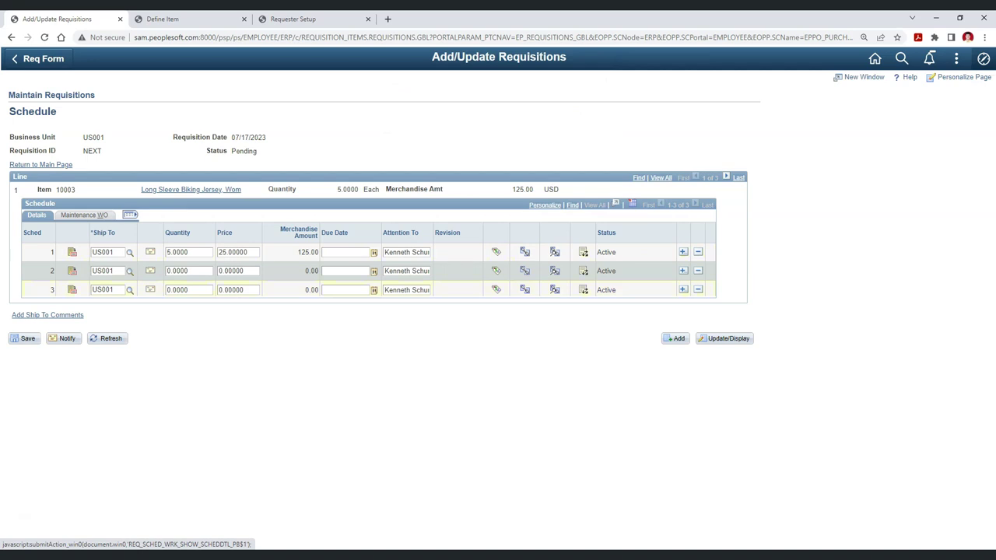
Step: Set schedule 1's quantity to 2, and give schedule 2 a quantity of 1 and ship-to location BUY01
drag(337, 189, 359, 189)
drag(167, 252, 172, 252)
text(2)
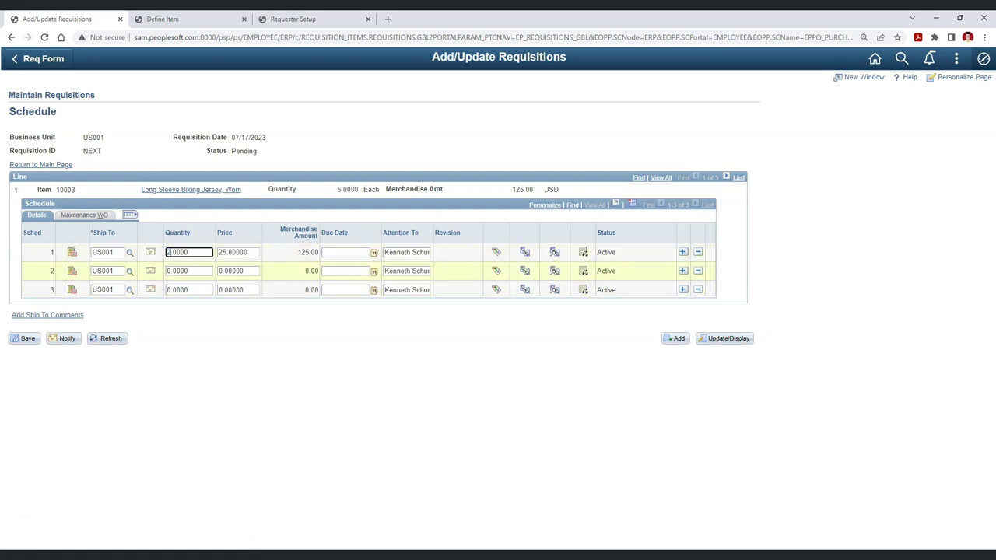
drag(168, 271, 172, 271)
text(1)
click(130, 271)
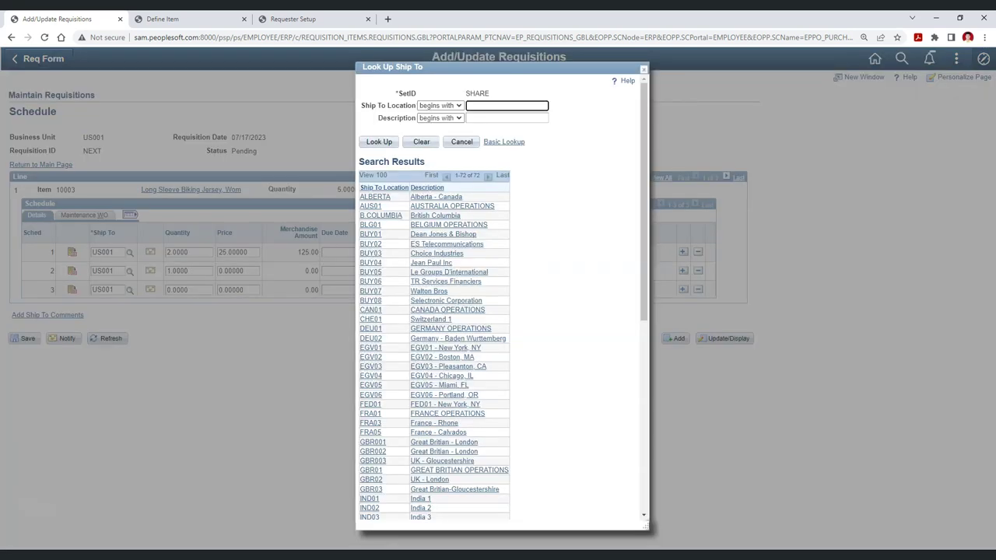
click(370, 234)
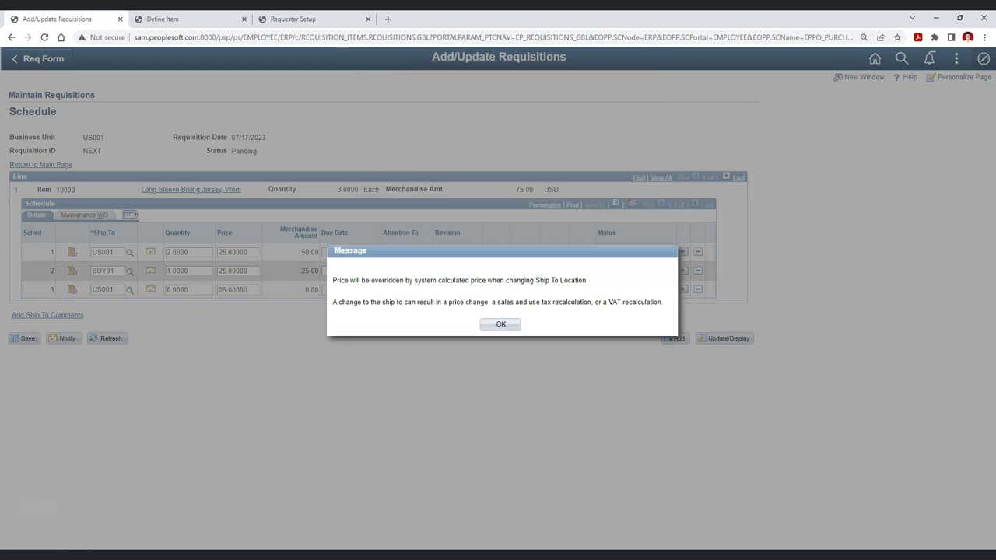
key(Return)
Step: Set schedule 3's quantity to 2 and its ship-to location to BUY06, accepting the price recalculation
drag(172, 290, 164, 290)
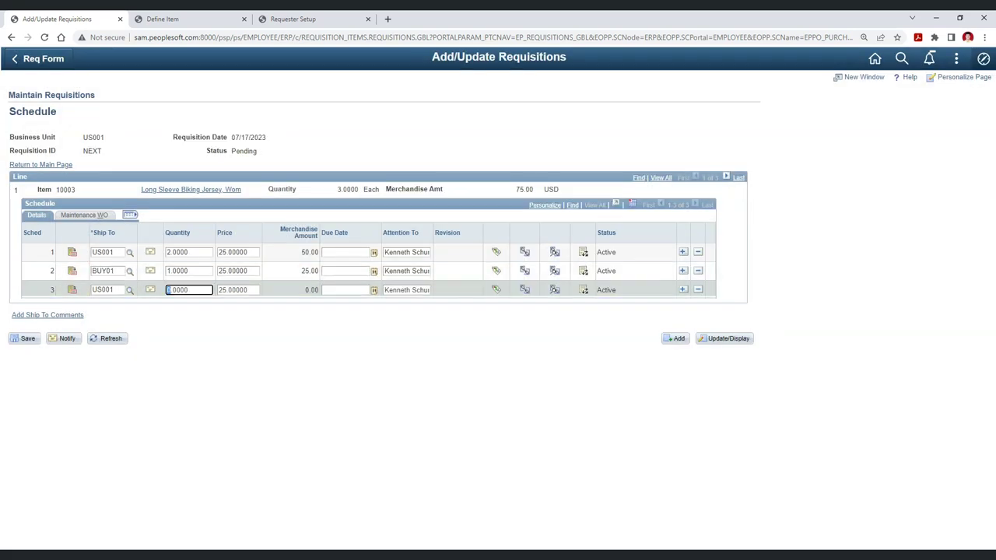
text(2)
click(129, 289)
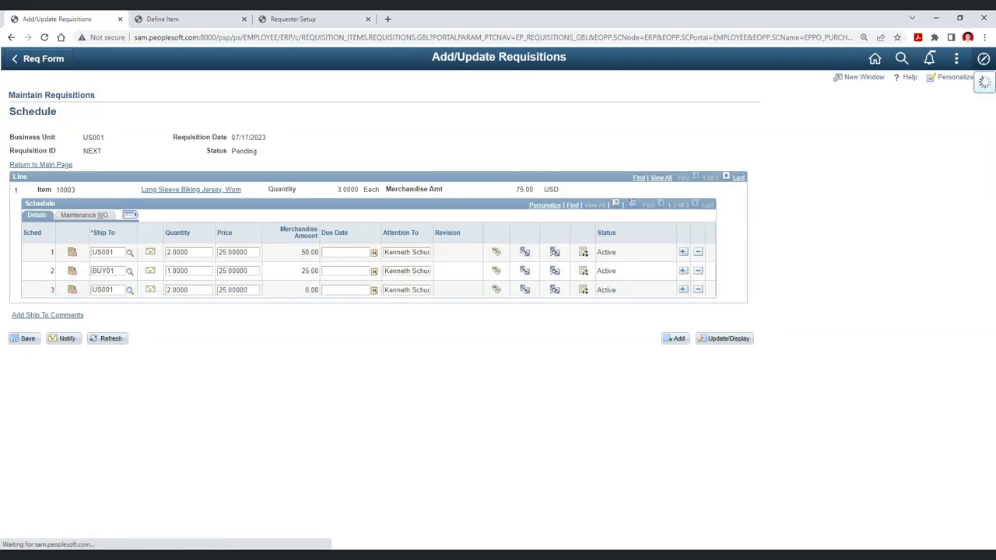
click(370, 281)
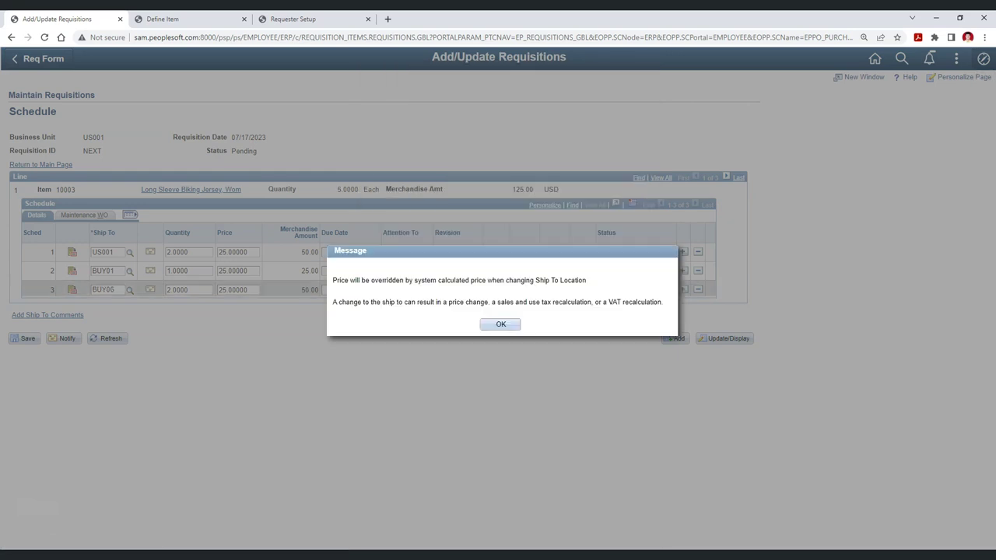
key(Return)
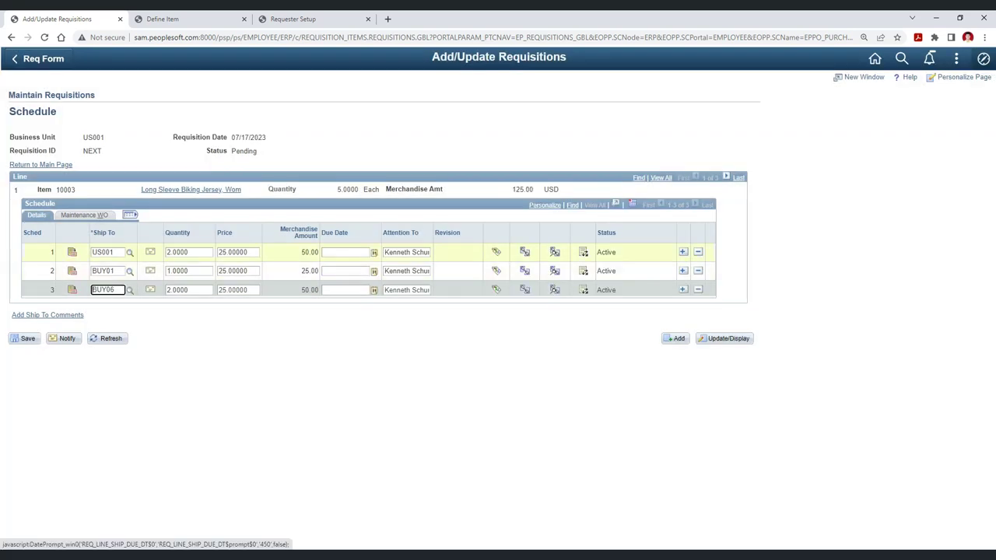
Step: Set the due dates to 07/24/2023 for schedules 1 and 3 and 07/23/2023 for schedule 2
click(374, 253)
click(402, 343)
click(374, 271)
click(389, 361)
click(374, 289)
click(403, 380)
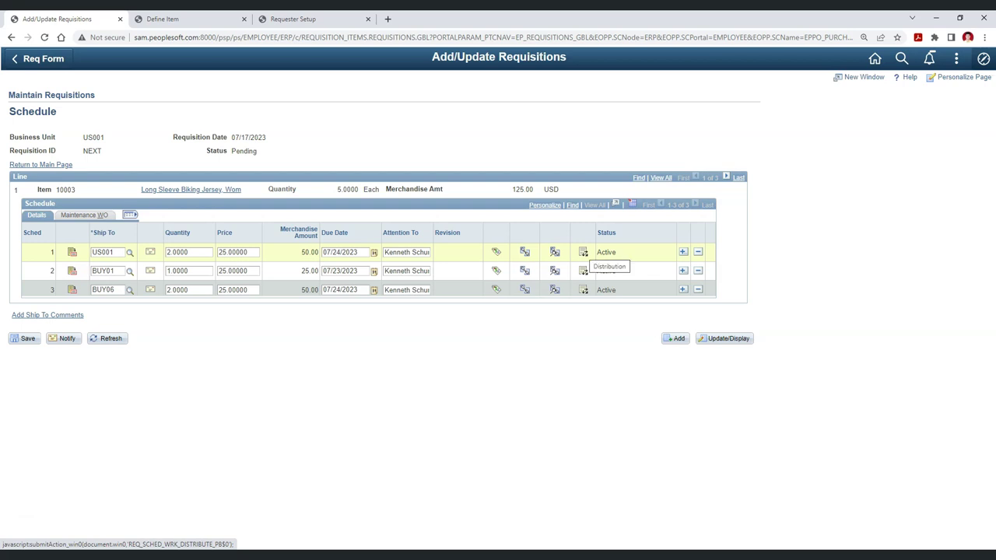
Step: Open schedule 1's distribution, review its percent and account, and add one more distribution row
click(584, 252)
key(Return)
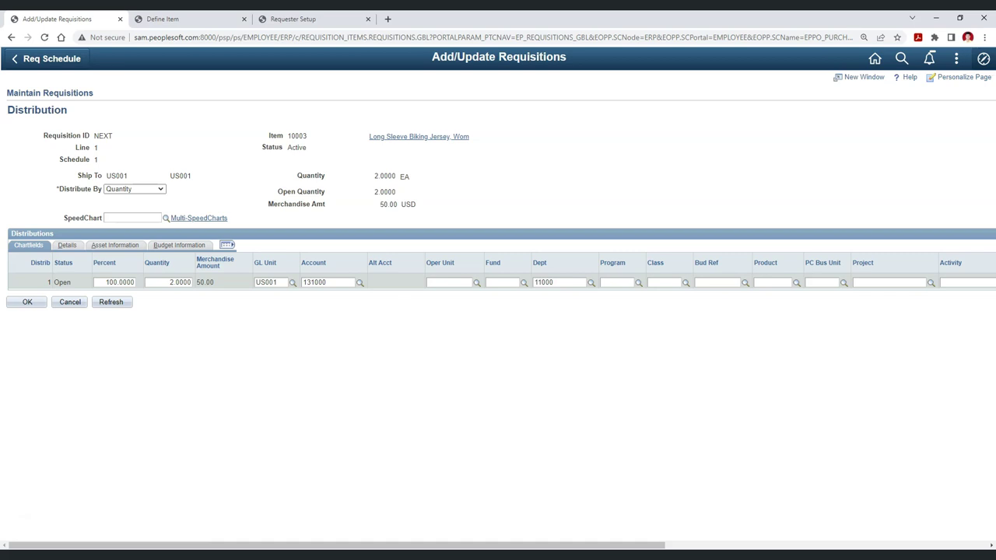
drag(105, 283, 137, 282)
click(168, 336)
drag(303, 283, 327, 283)
click(347, 334)
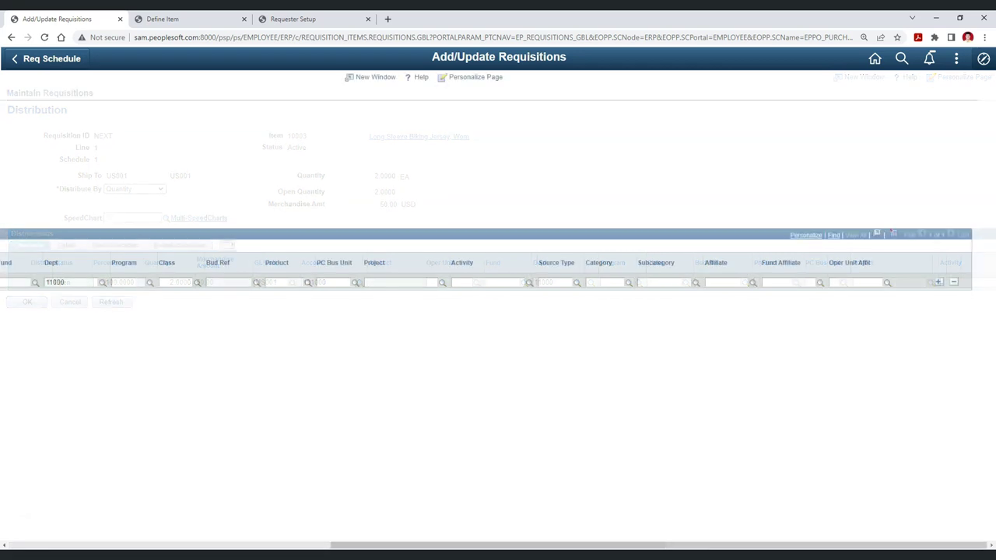
click(939, 282)
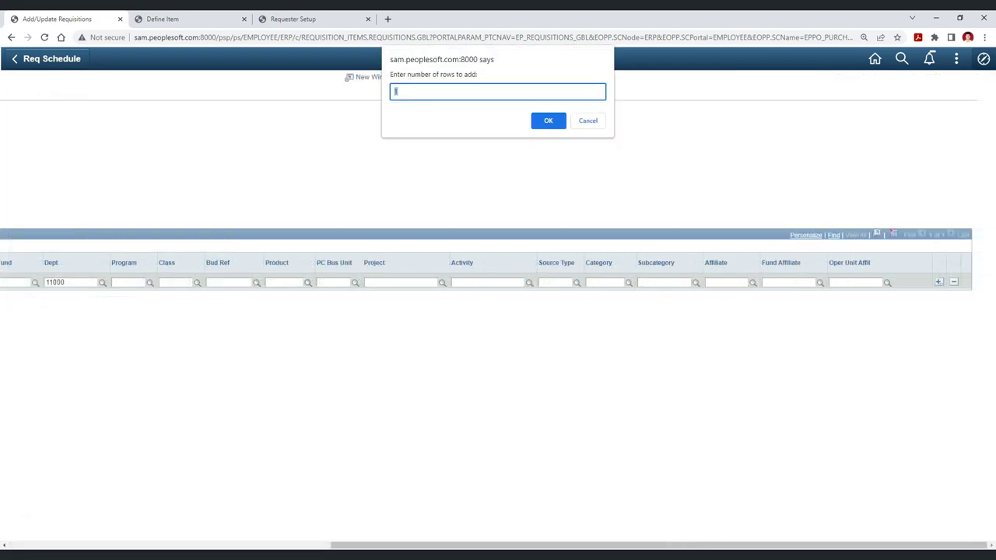
key(Return)
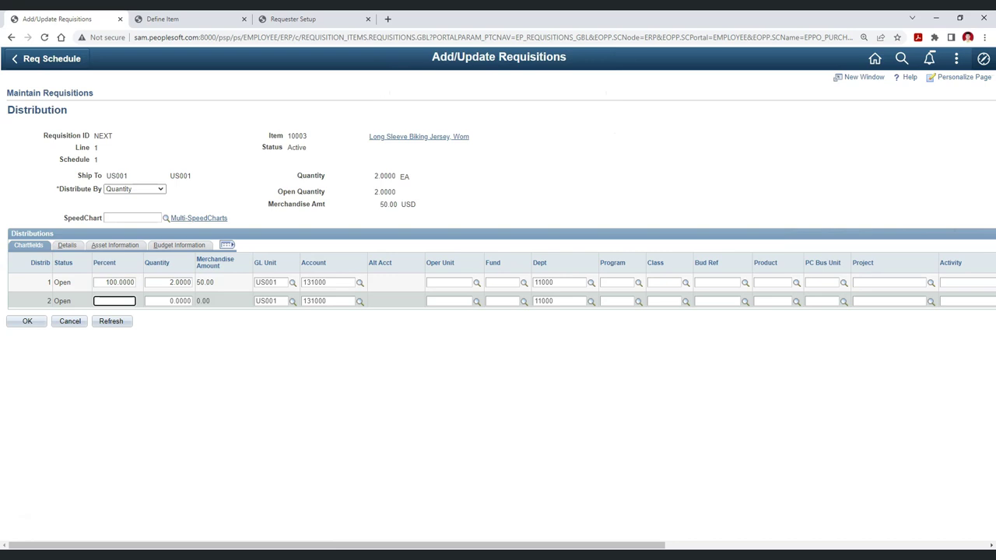
Step: Split schedule 1's quantity between the two distribution rows at 50 percent each
drag(115, 283, 105, 282)
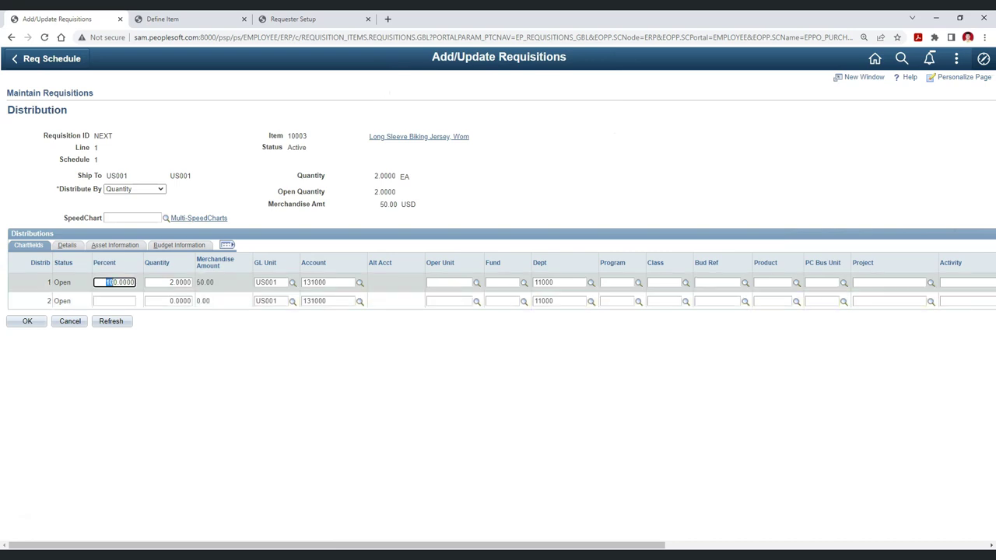
key(BackSpace)
click(114, 301)
text(550)
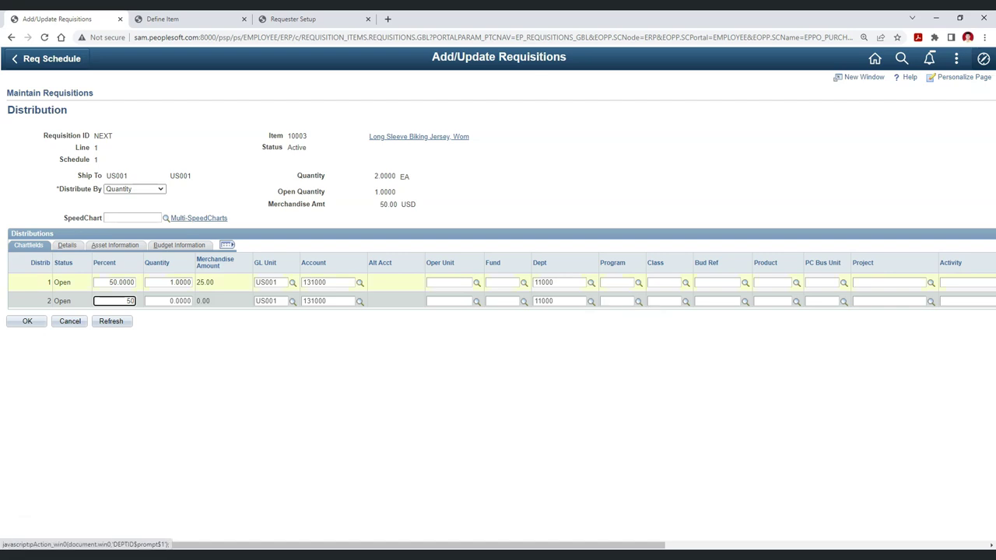
Step: Look up and assign department 12000 to the second distribution row, accept the distributions and return to the main requisition page
click(557, 301)
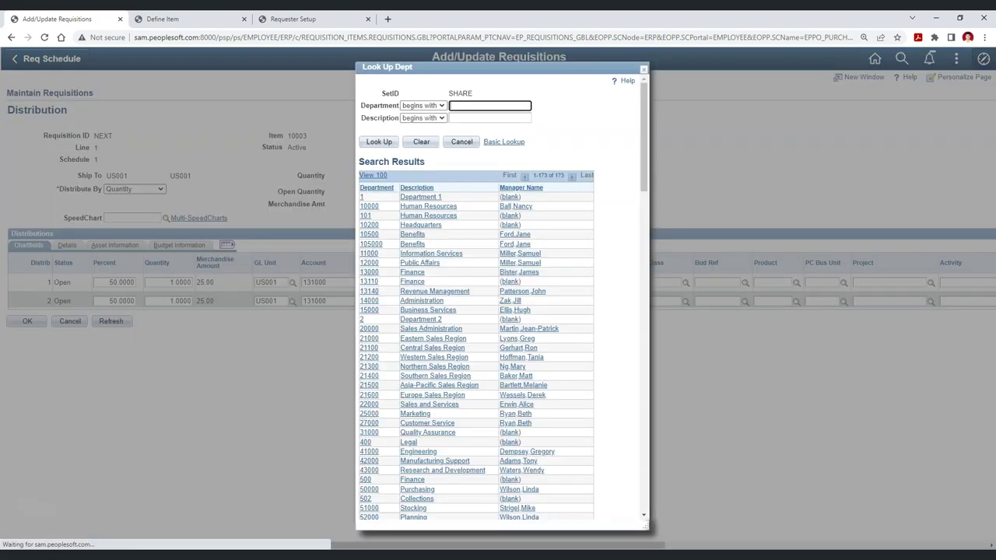
click(591, 301)
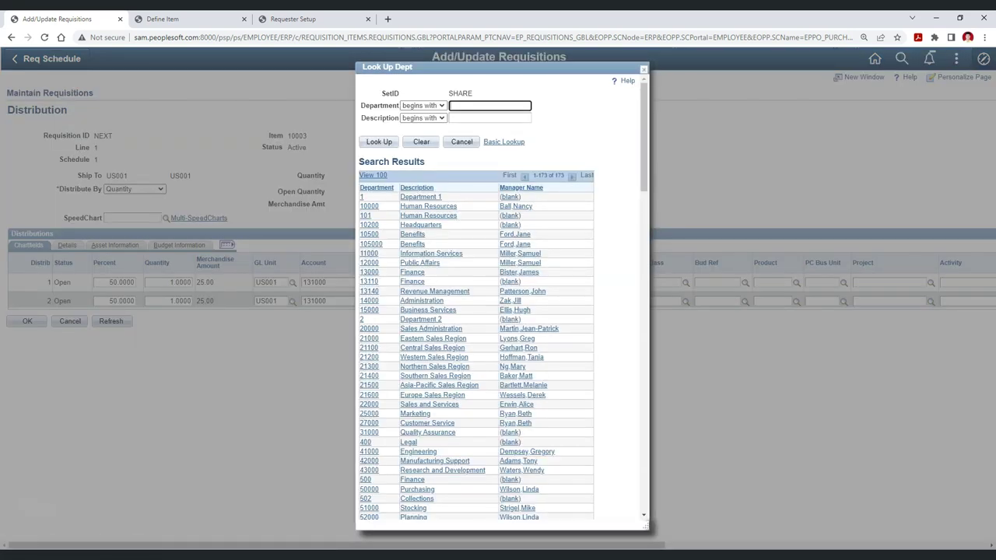
click(369, 262)
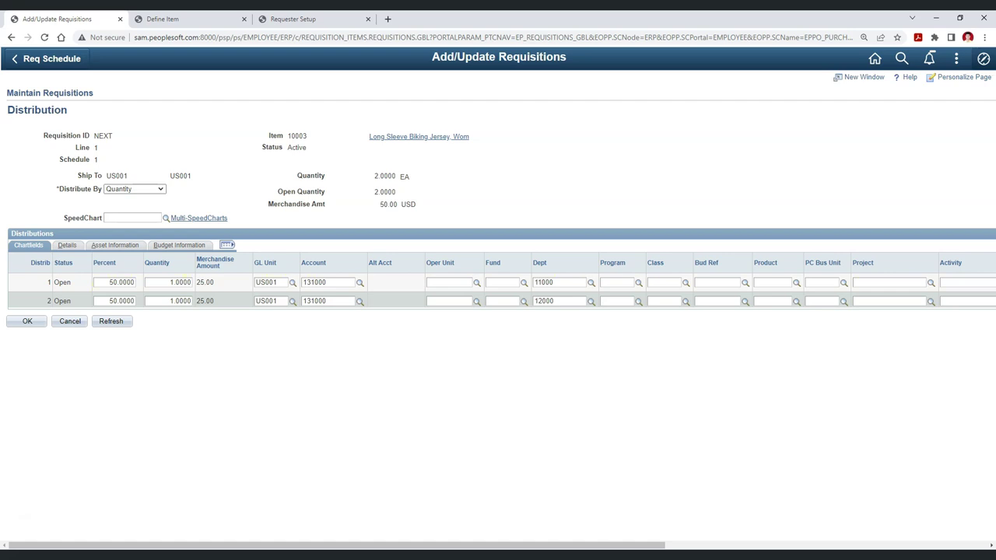
mouse_move(337, 545)
mouse_down()
mouse_move(501, 546)
mouse_move(337, 544)
mouse_up()
click(27, 321)
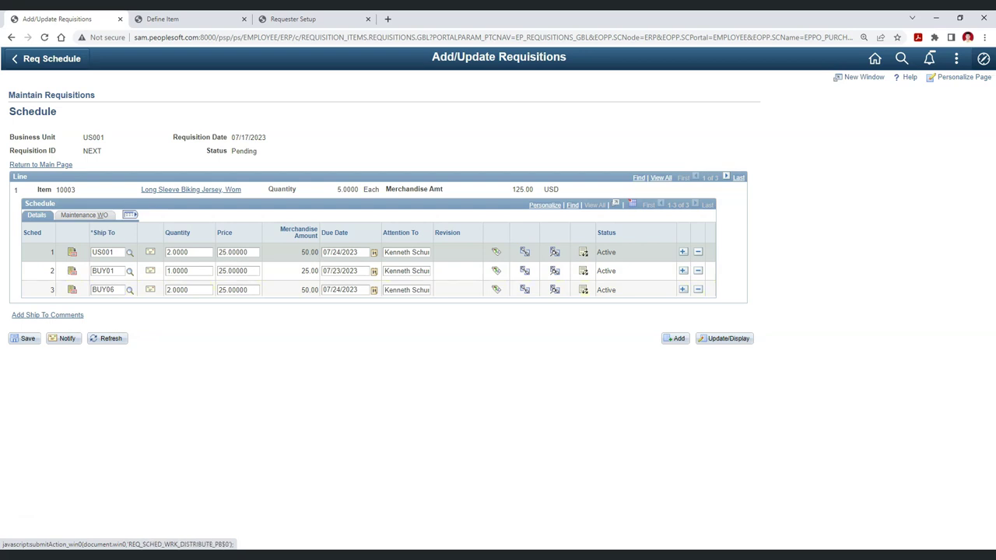
click(40, 165)
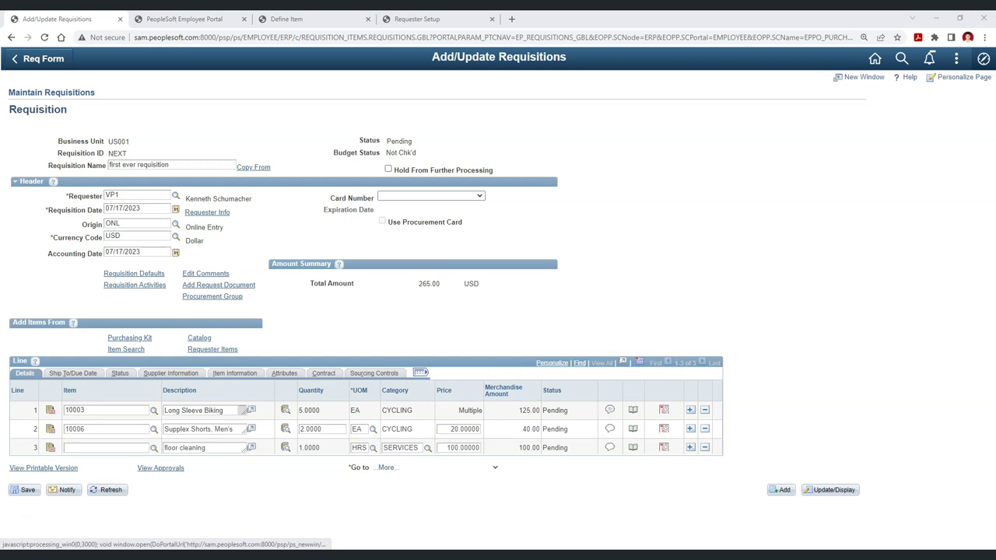
drag(12, 323, 66, 323)
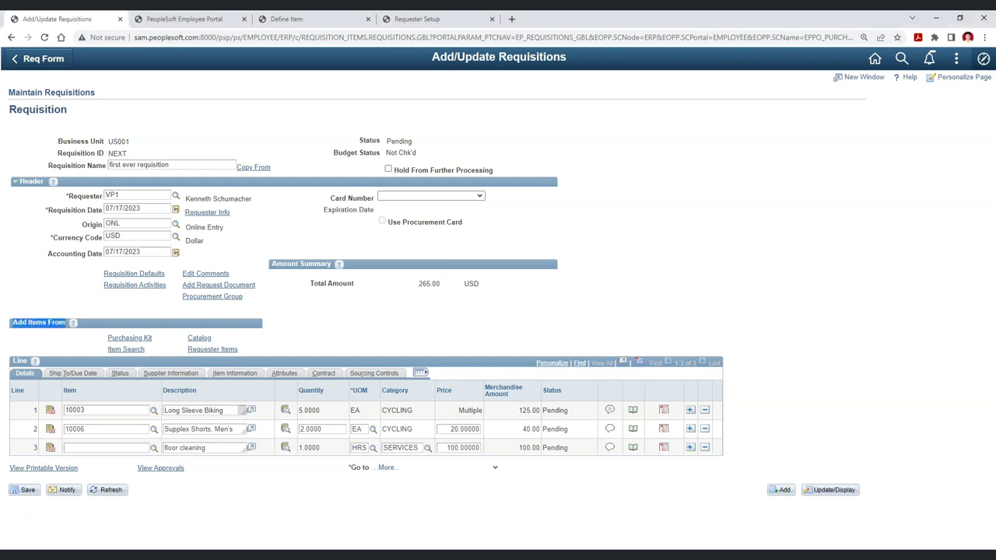
click(68, 313)
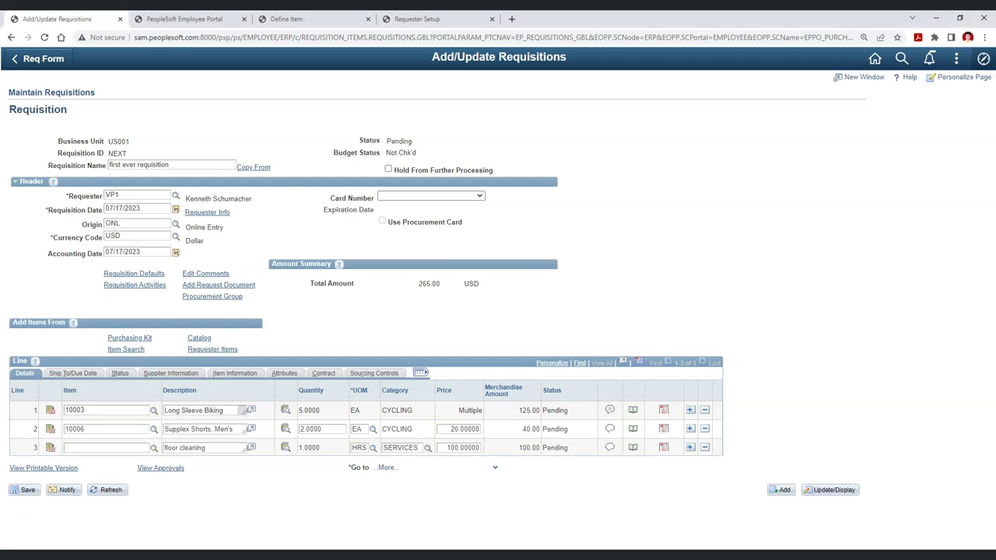
Step: Add the purchasing kit CAMPER'S KIT to the requisition with a kit quantity of 2
click(141, 339)
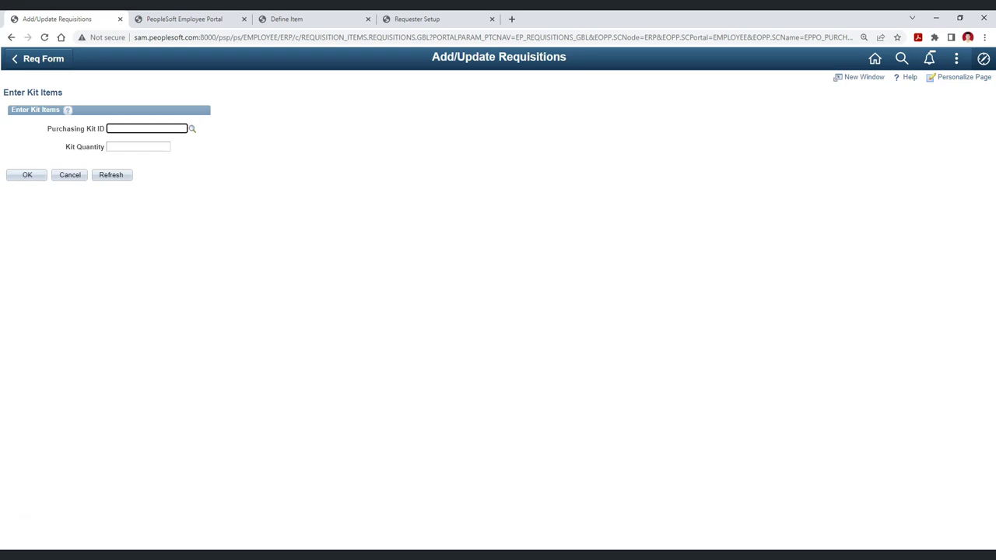
click(192, 129)
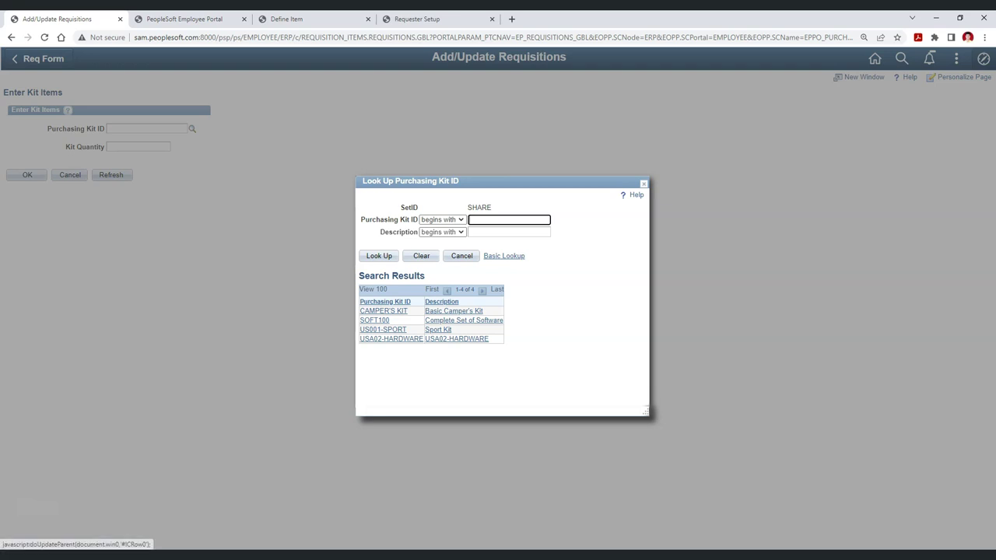
click(383, 312)
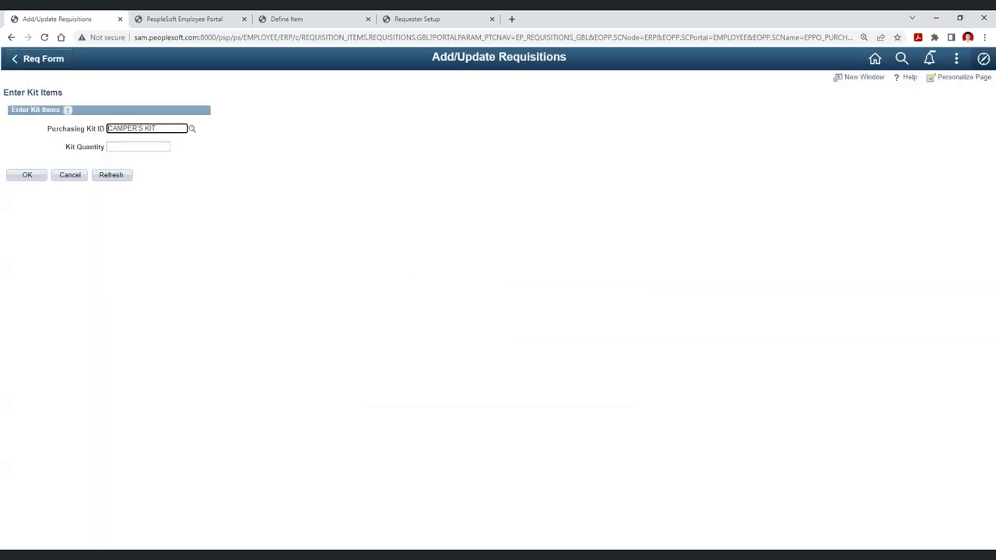
click(139, 147)
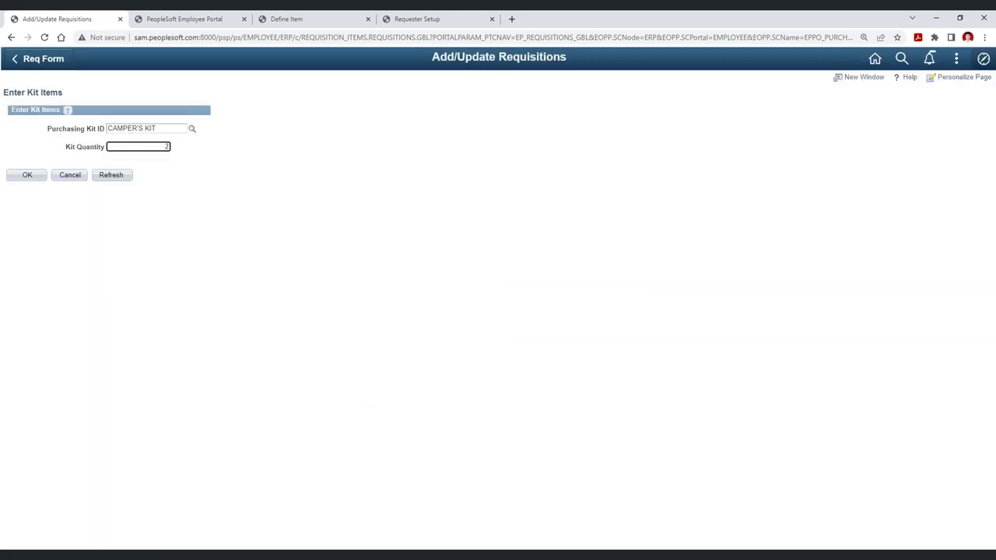
text(2)
key(Tab)
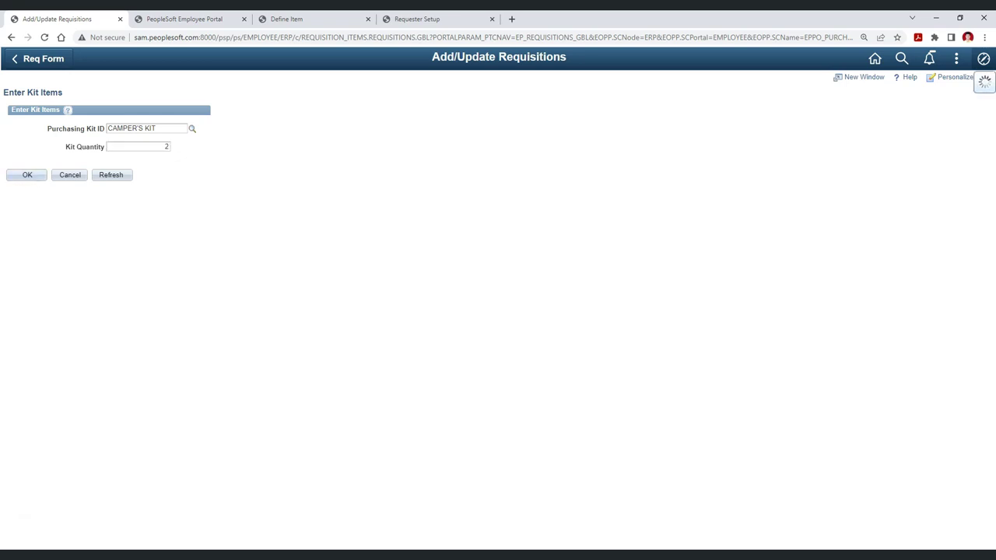
scroll(51, 420, down, 2)
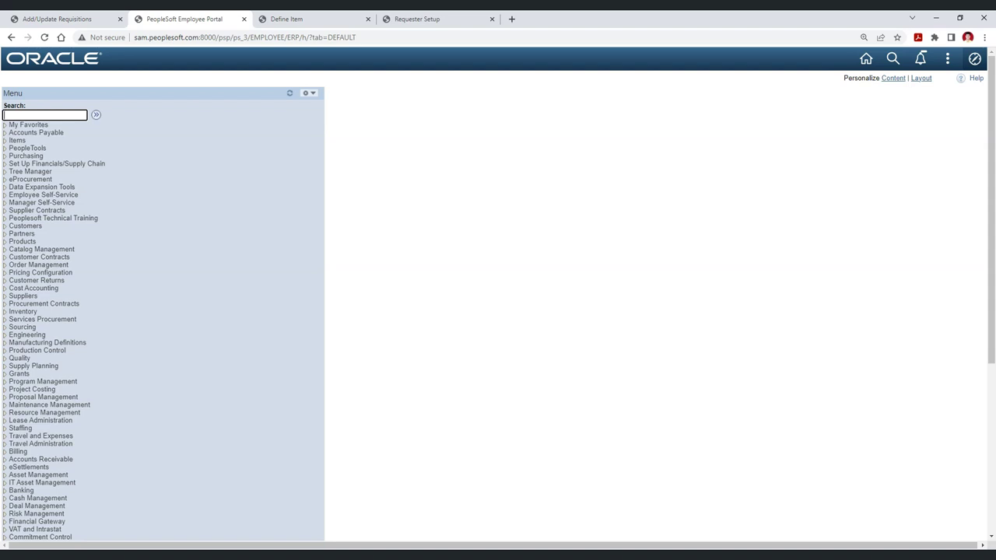
Step: Switch to the employee portal, open the SHARE purchasing kit definition for CAMPER'S KIT and examine all its component items
click(17, 141)
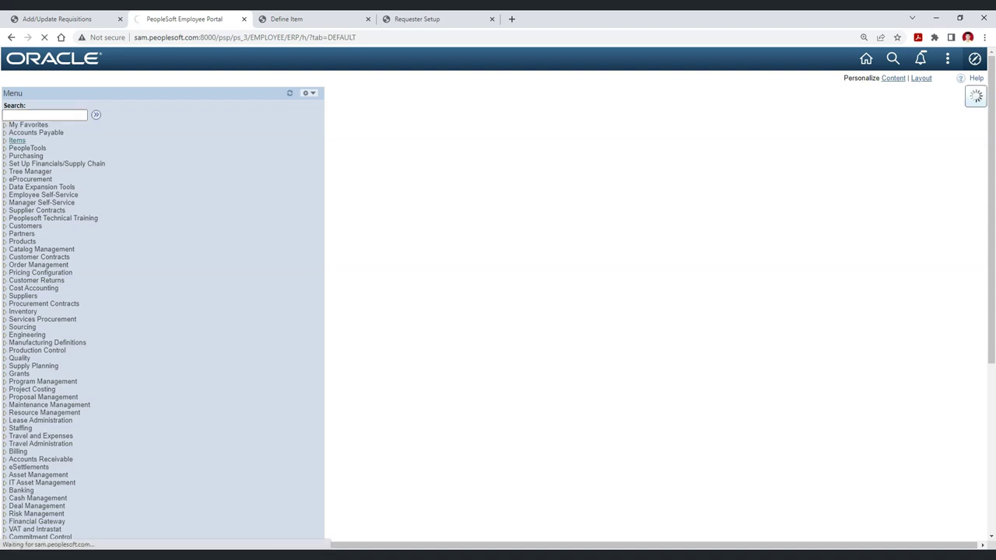
click(399, 113)
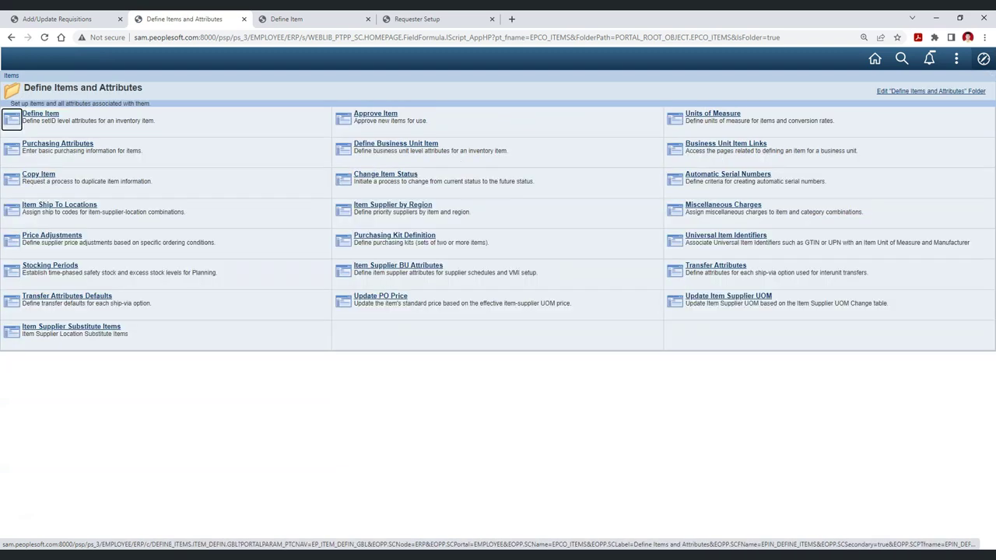
click(395, 235)
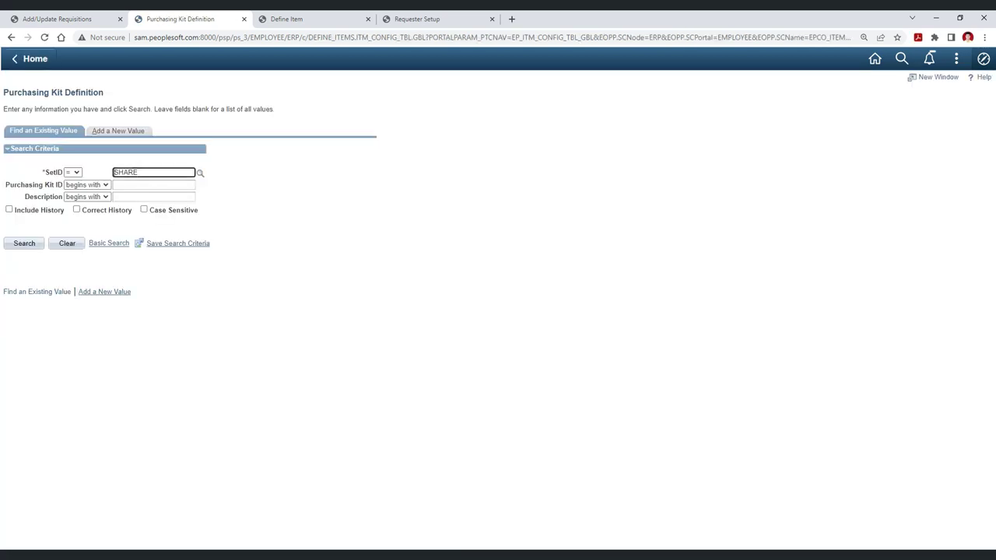
key(Return)
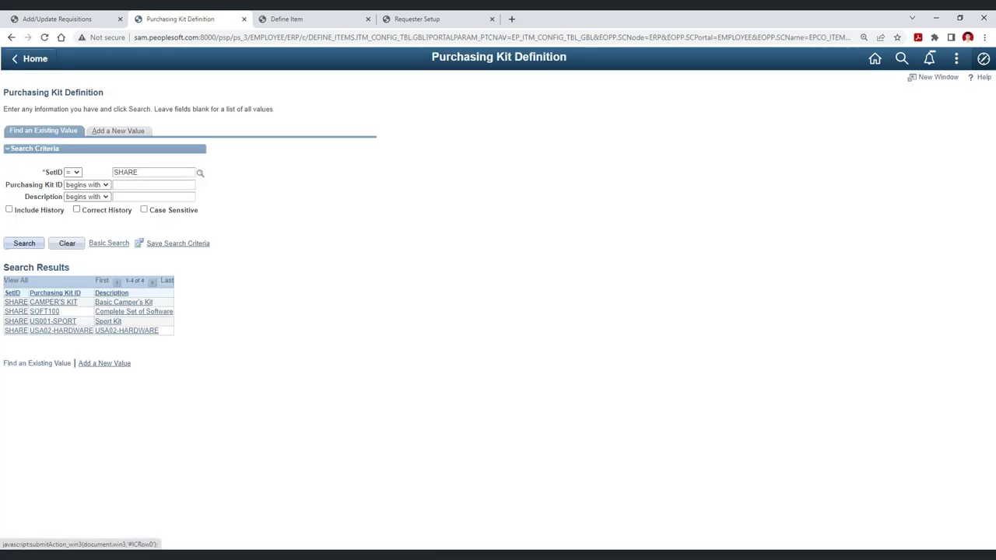
click(53, 302)
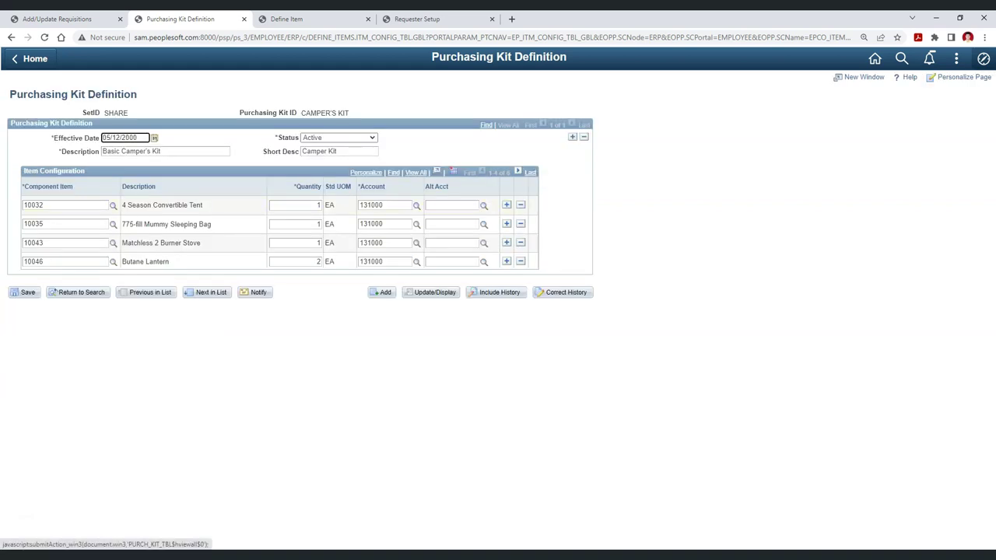
click(416, 172)
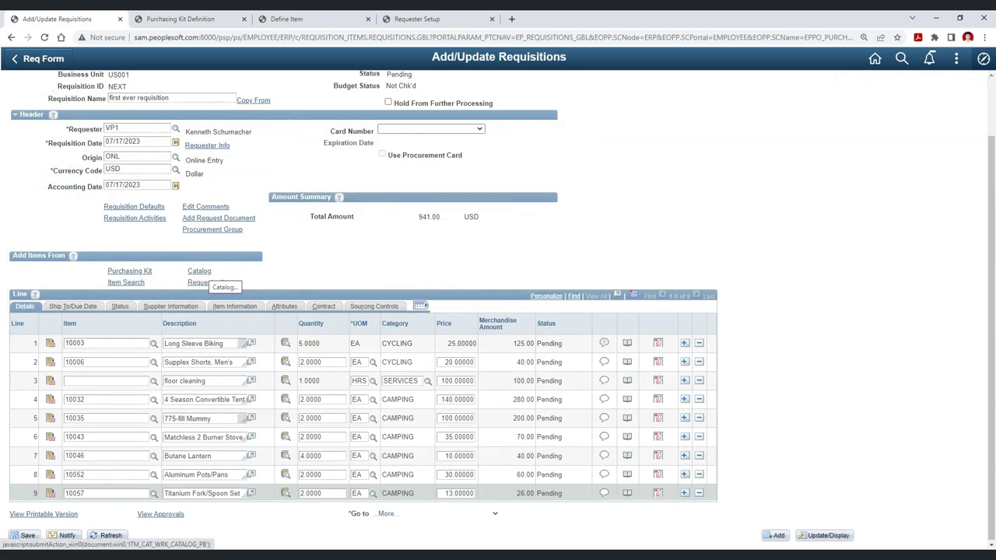
Step: Retrieve items from the ALL_PURCHASE_ITEMS catalog on the requisition and order item 10000 with quantity 3
click(201, 271)
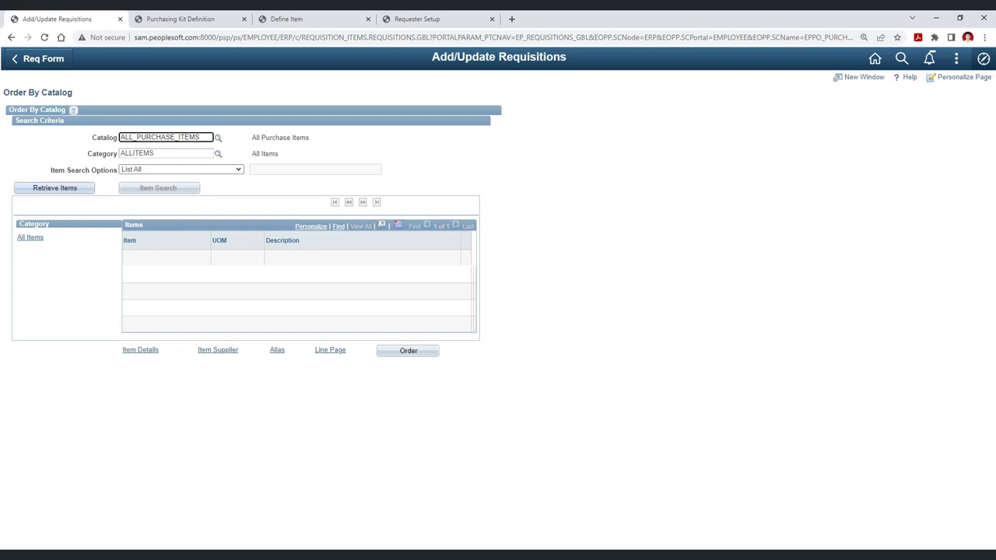
click(55, 187)
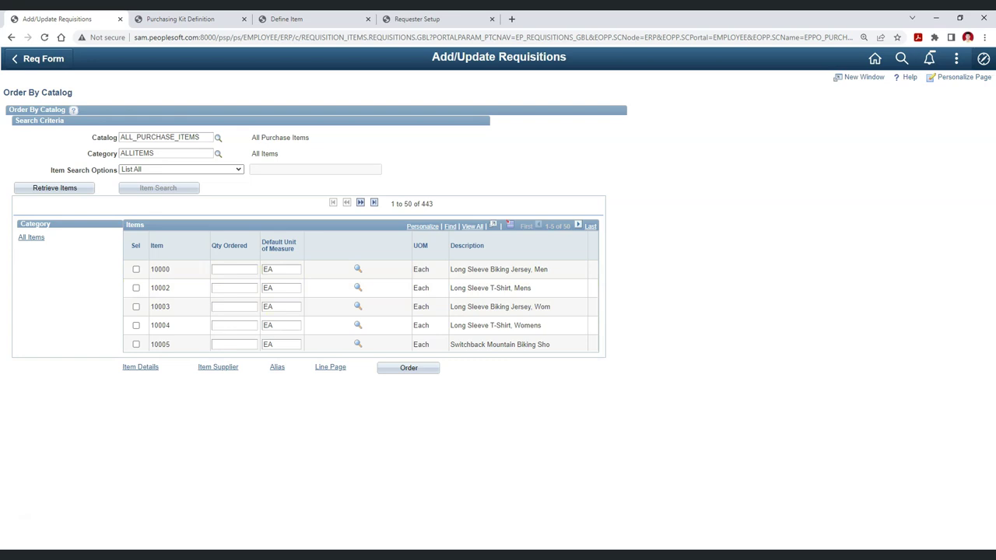
double_click(566, 227)
double_click(161, 269)
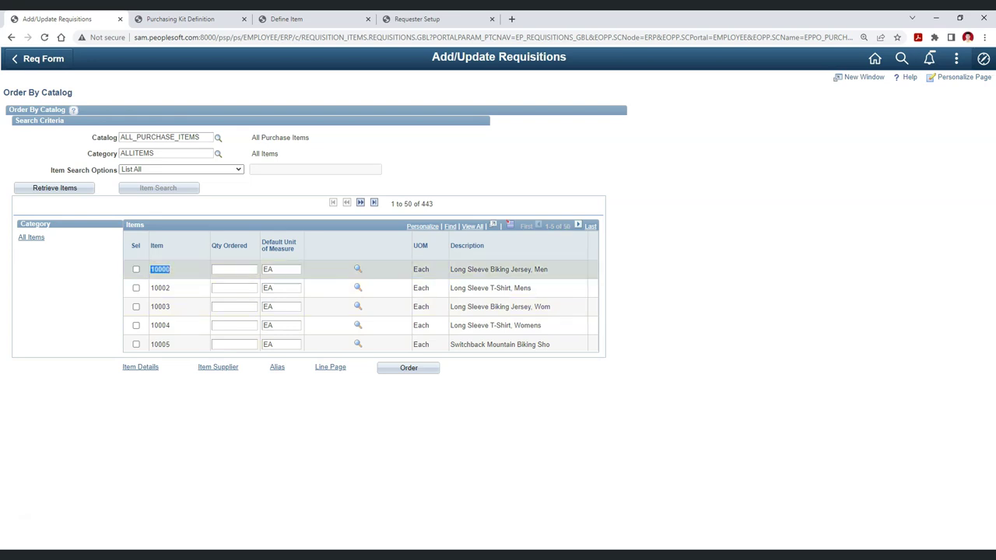
click(136, 269)
click(234, 270)
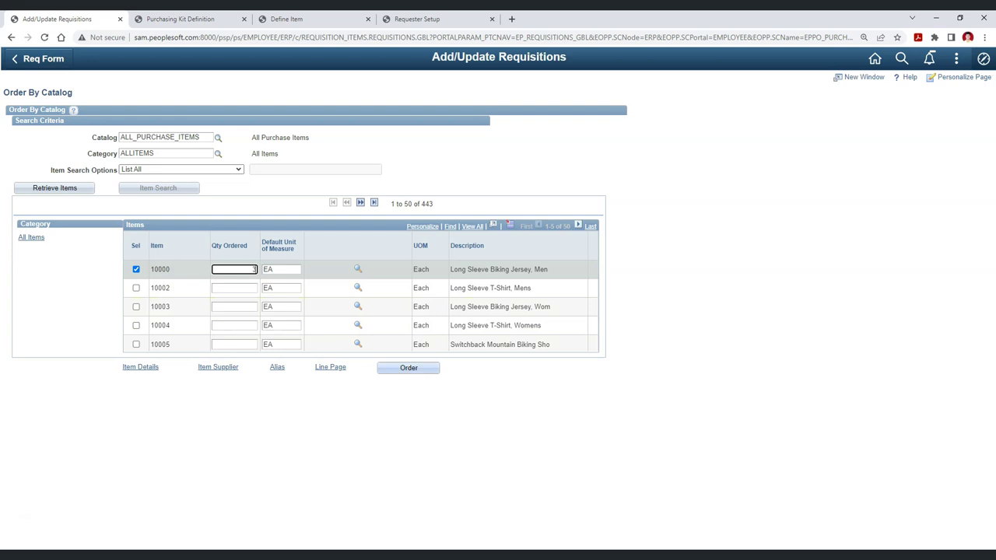
click(426, 370)
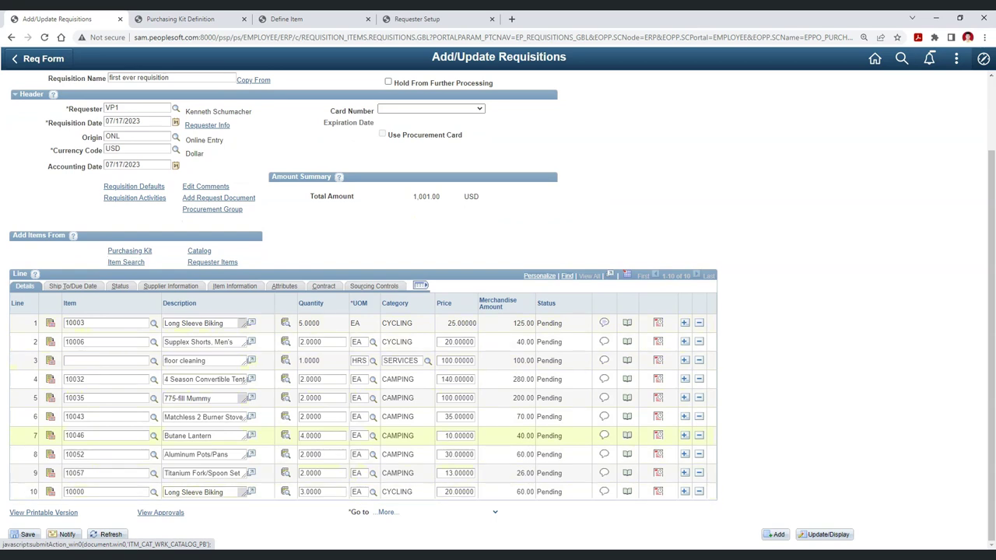
Step: Reopen the catalog ordering page, select the HARDWARE catalog and retrieve its items
click(199, 252)
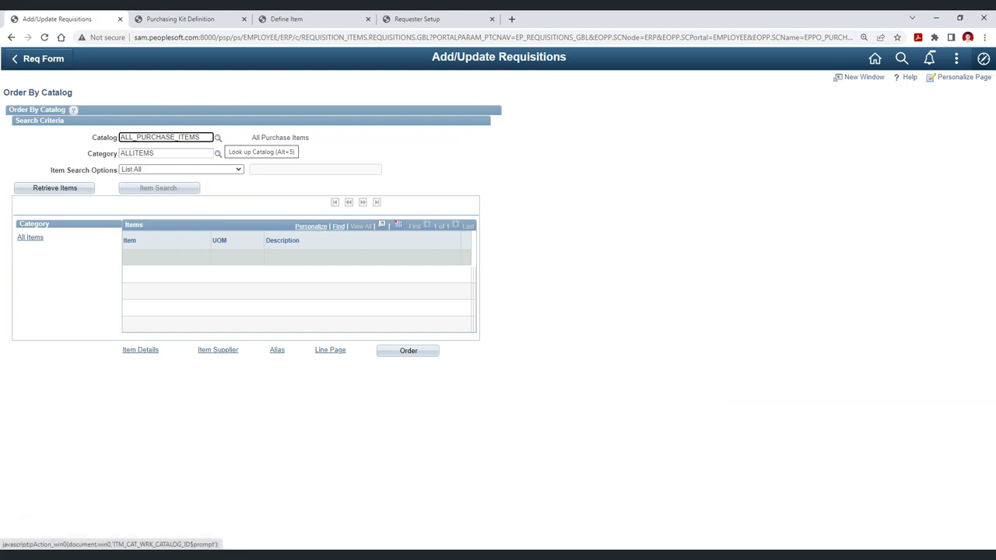
click(218, 137)
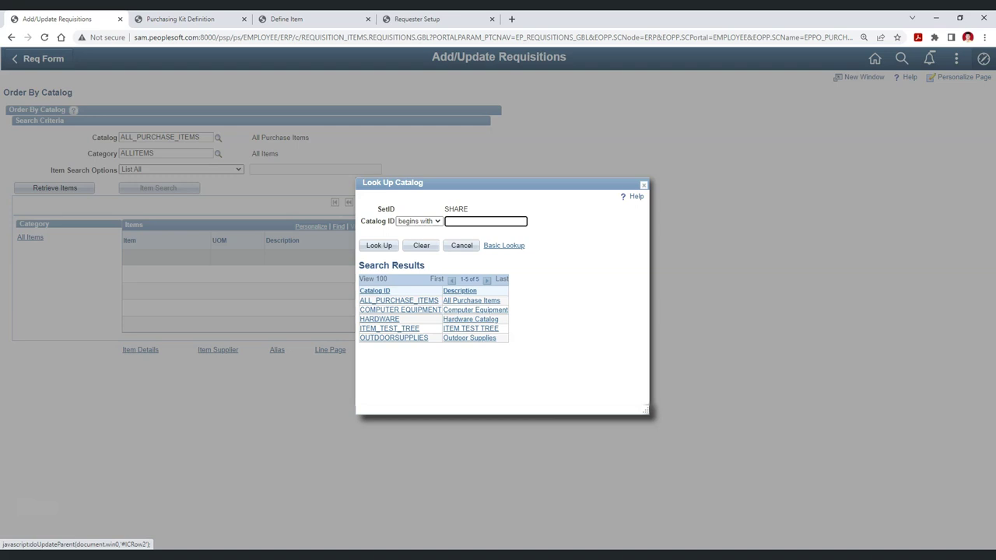
click(379, 319)
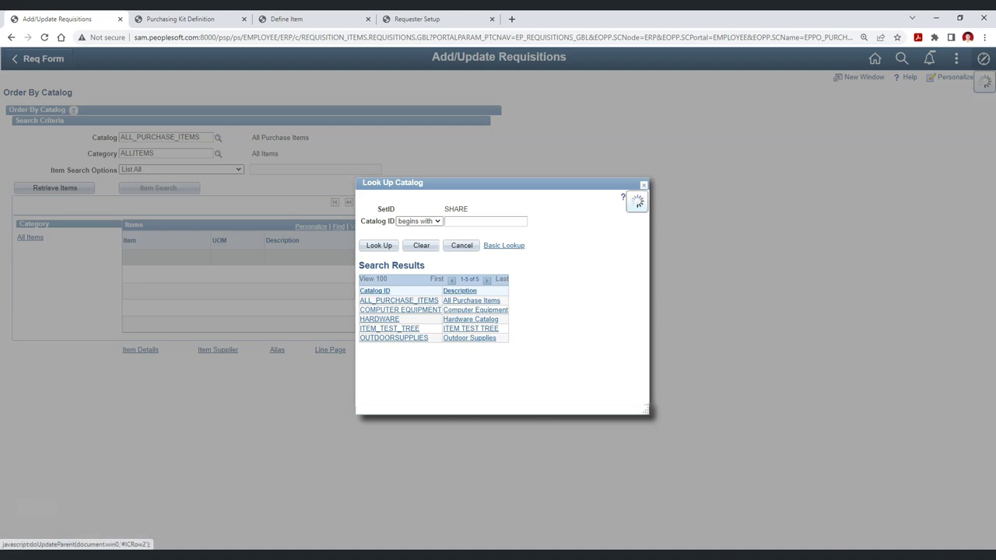
click(55, 188)
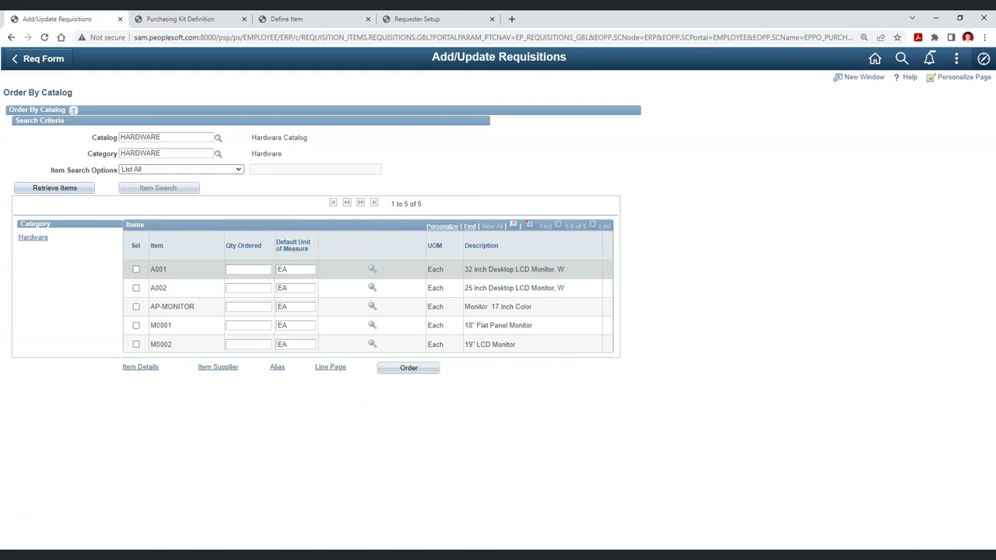
double_click(585, 226)
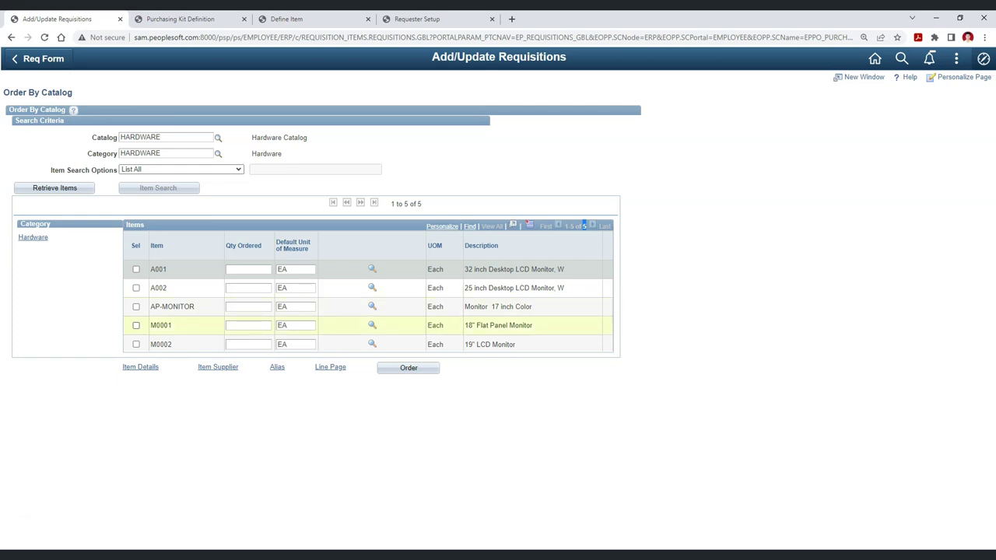
Step: Order monitors M0001 with quantity 2 and M0002 with quantity 1, and show all requisition lines
click(136, 325)
click(136, 343)
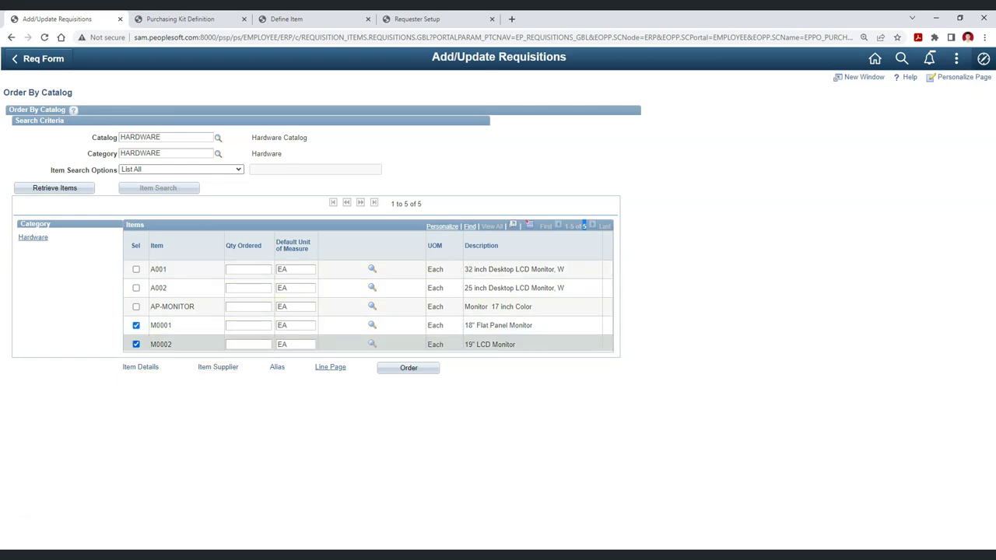
click(249, 325)
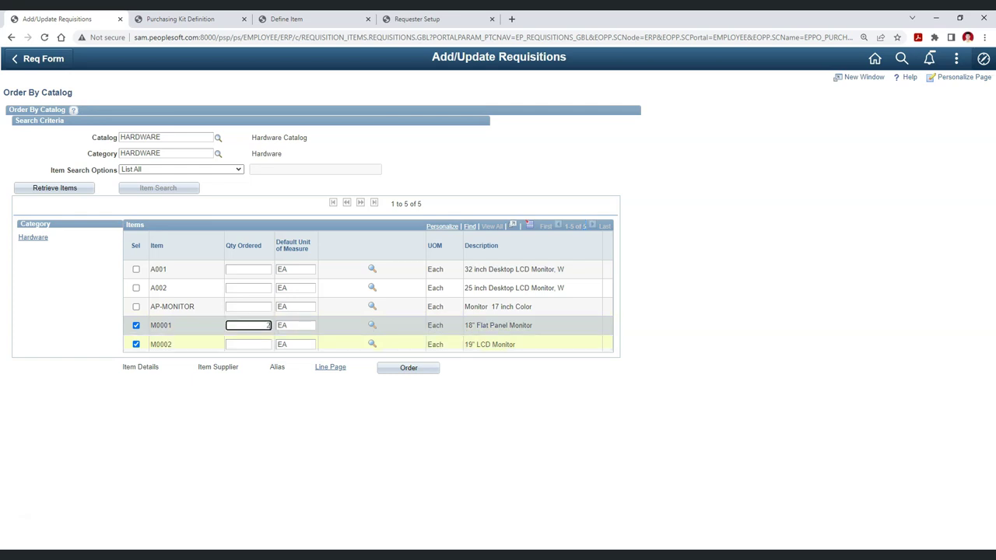
click(249, 344)
click(409, 367)
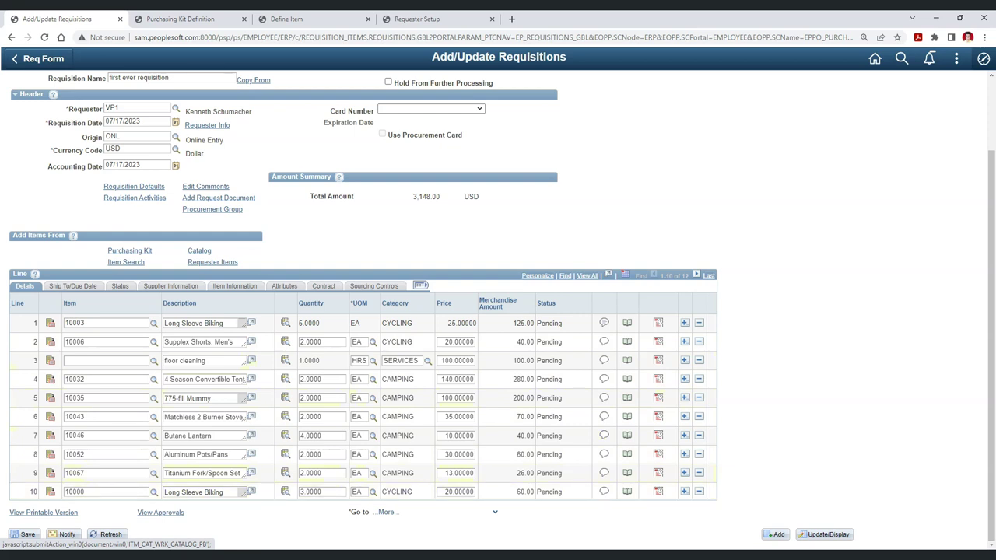
click(695, 276)
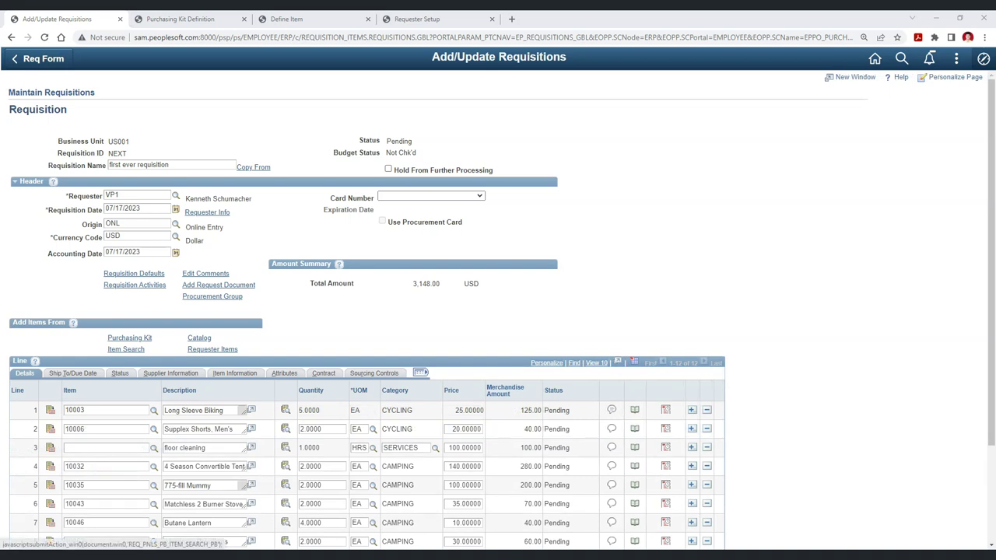
Step: Search for requisition items with the description "monitor" and expand the results to show every match
click(125, 349)
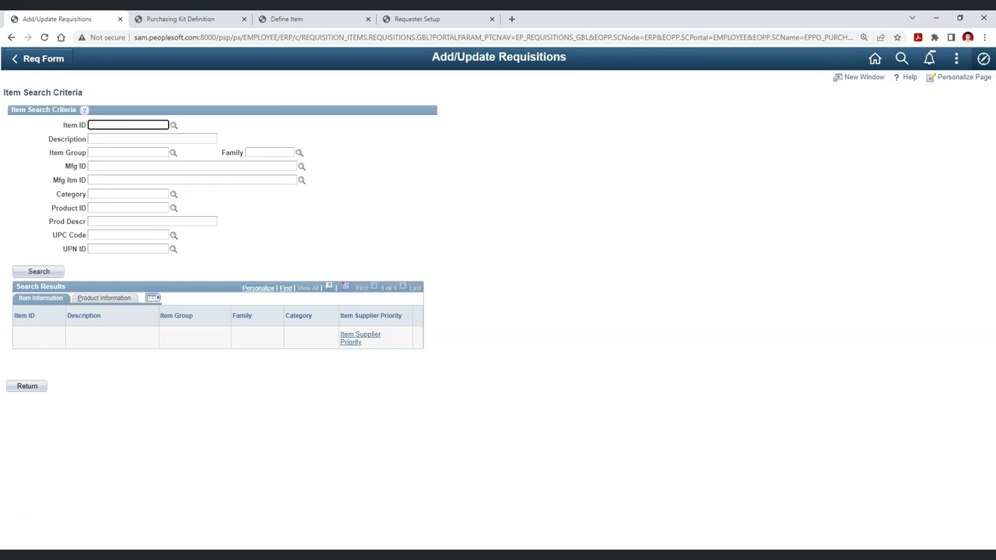
click(152, 138)
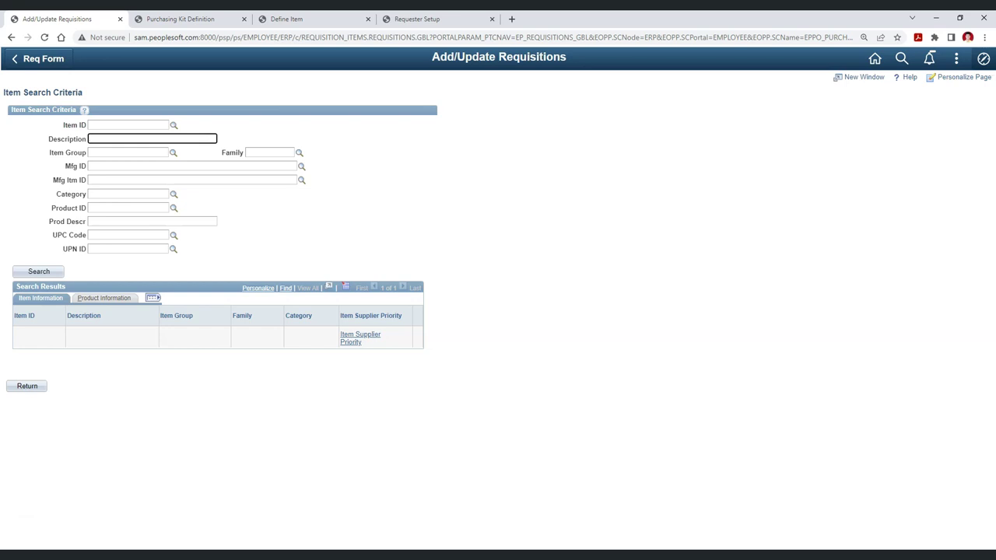
text(monitor)
key(Return)
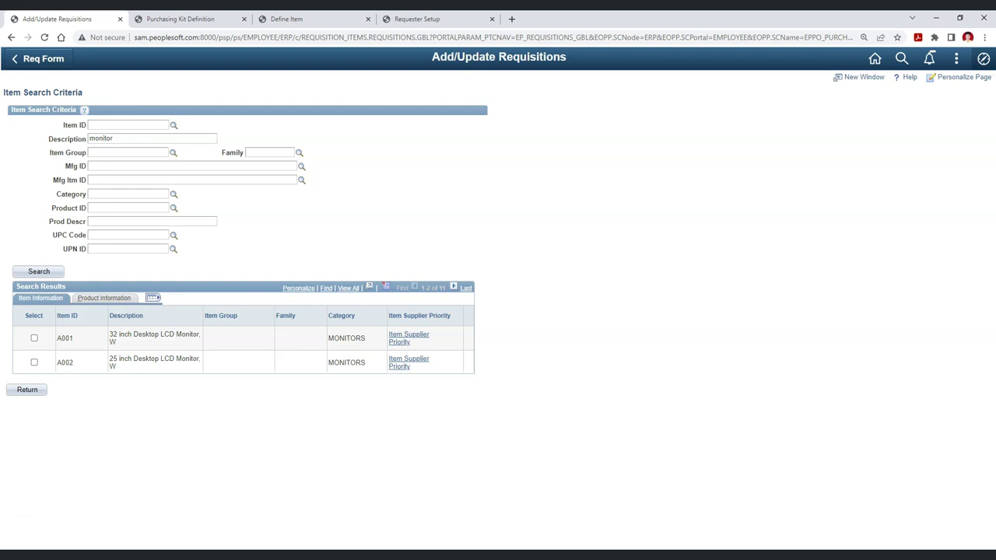
double_click(442, 288)
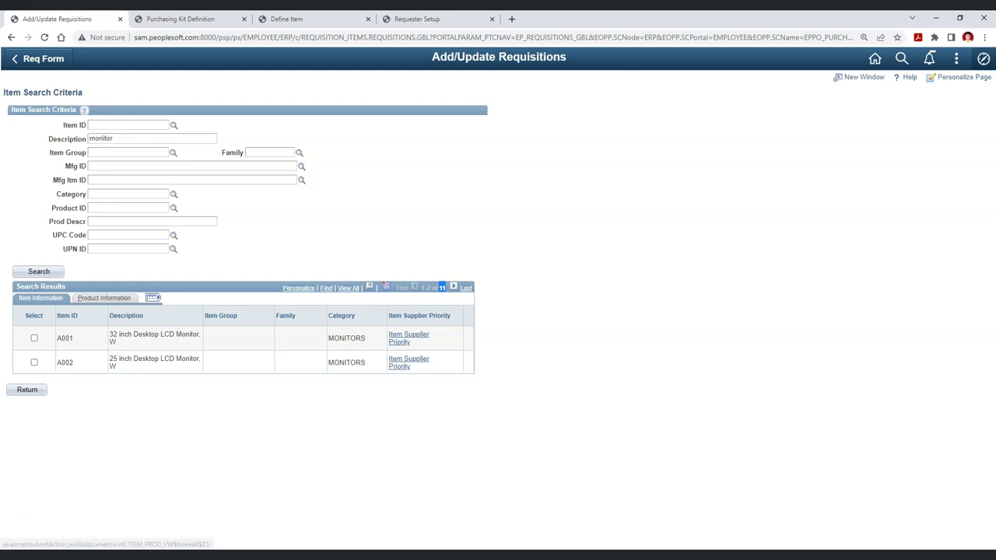
click(348, 288)
scroll(311, 387, down, 2)
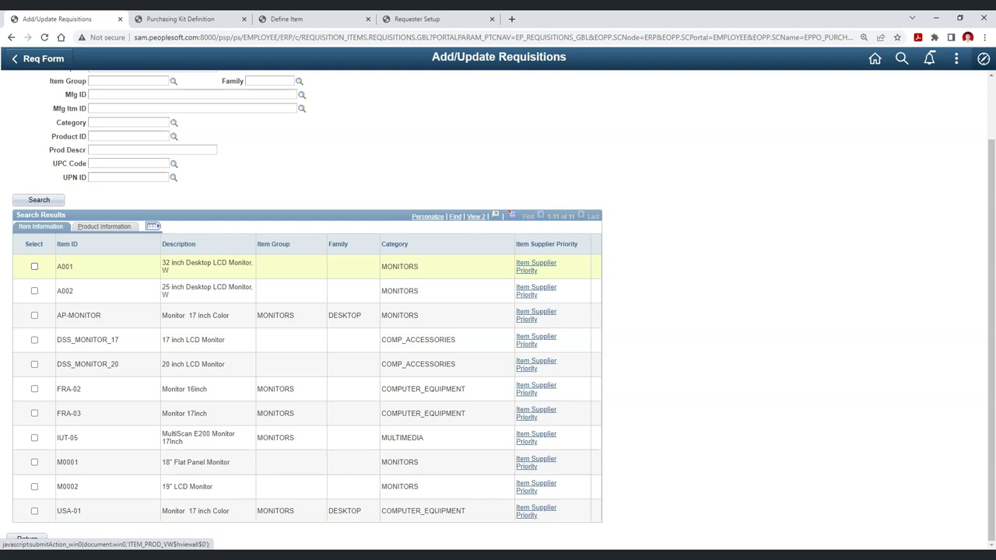
Step: Add the 32 inch desktop LCD monitor A001 to the requisition, set its line quantity to 3 and refresh
click(35, 267)
click(26, 539)
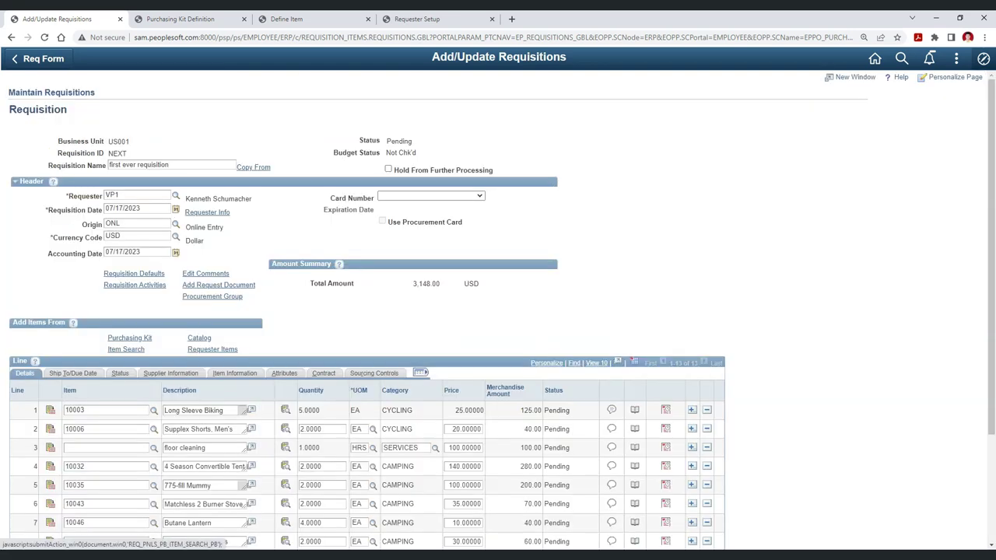
scroll(498, 350, down, 2)
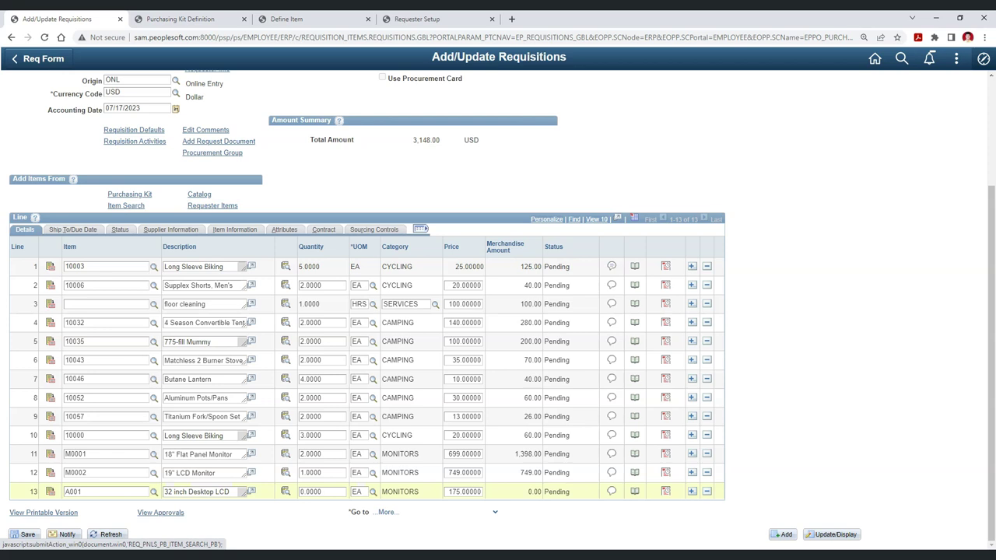
drag(305, 492, 300, 491)
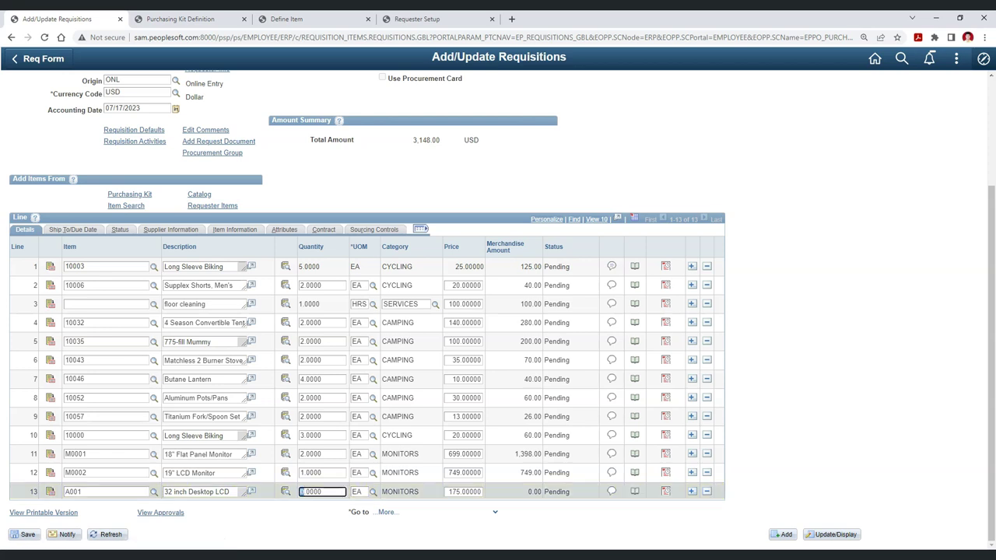
text(3)
click(108, 534)
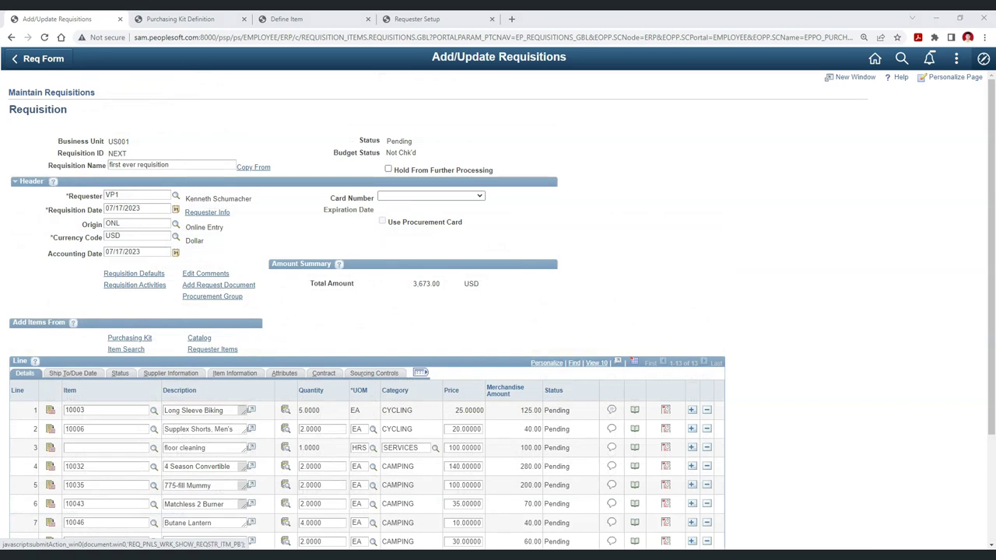
Step: Add item 043250 to the requisition from the requester's favorite items
click(212, 349)
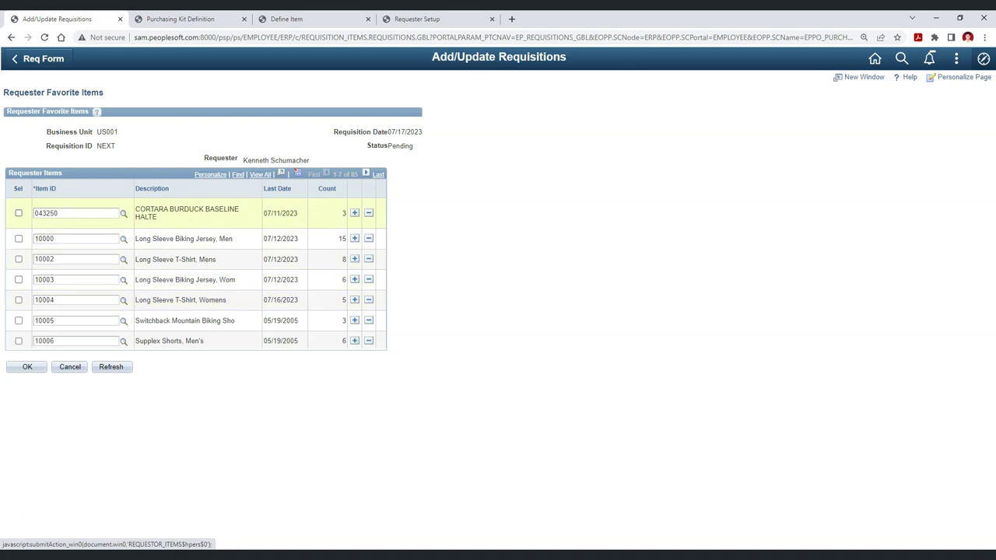
click(19, 213)
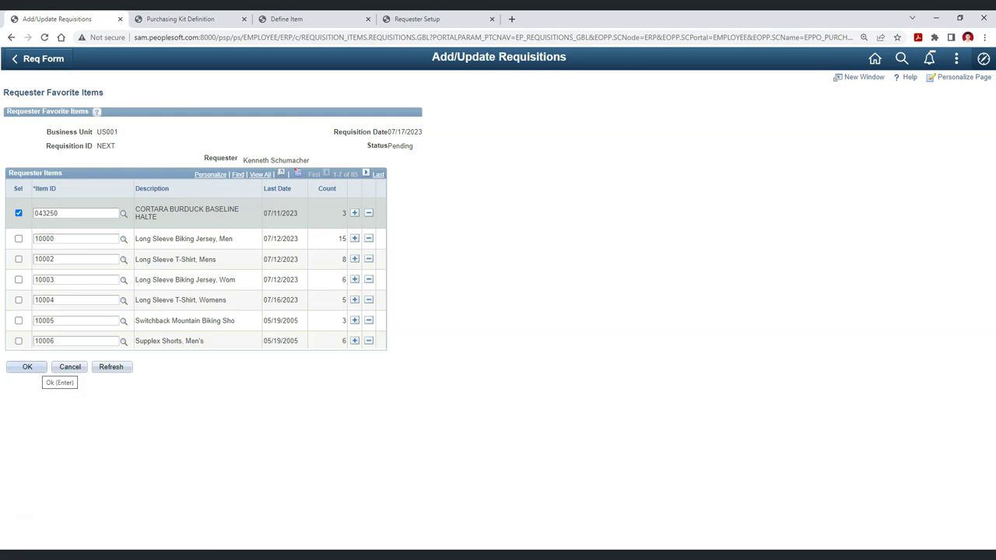
click(30, 368)
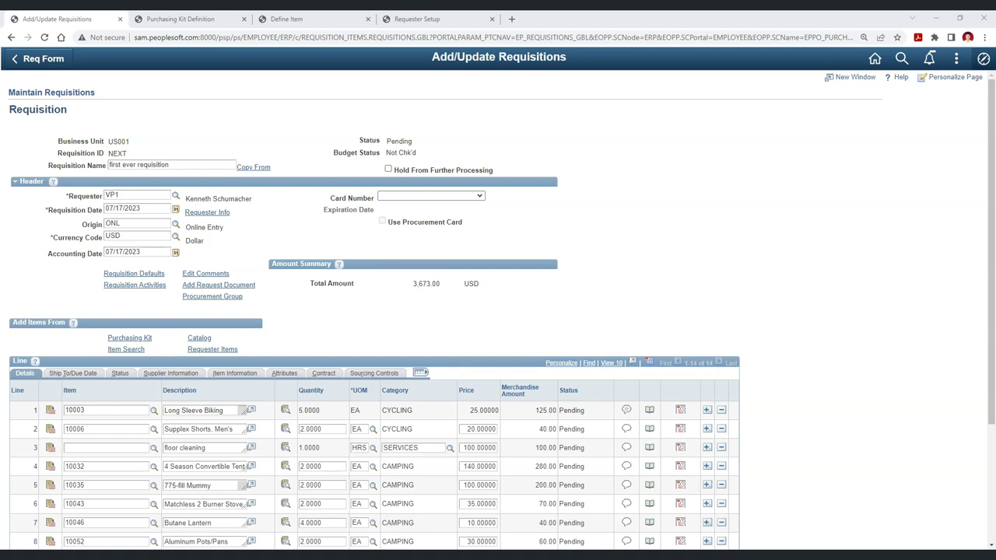
Step: Check the requisition's total amount and ID, and try to save the requisition
drag(413, 284, 442, 283)
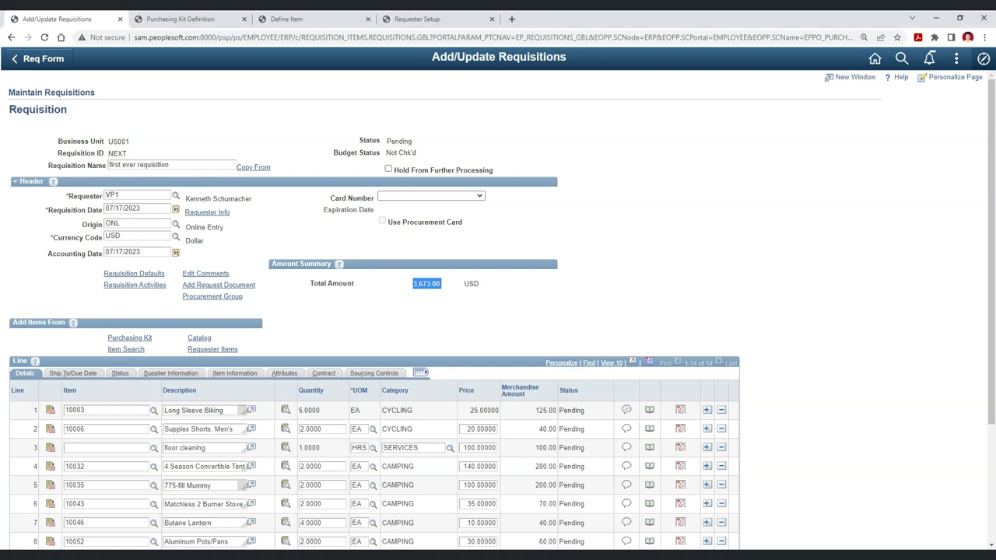
click(443, 285)
drag(108, 153, 127, 154)
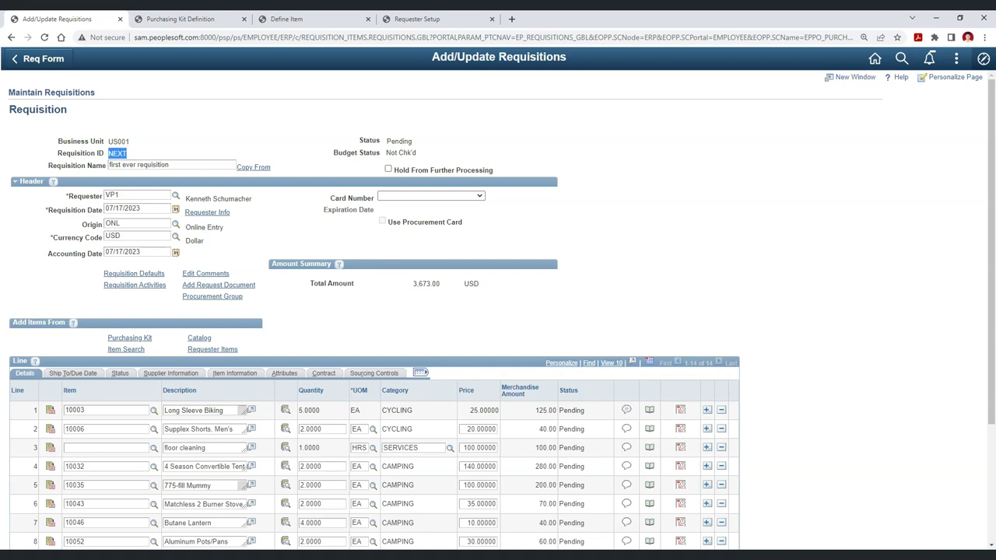
scroll(374, 312, down, 3)
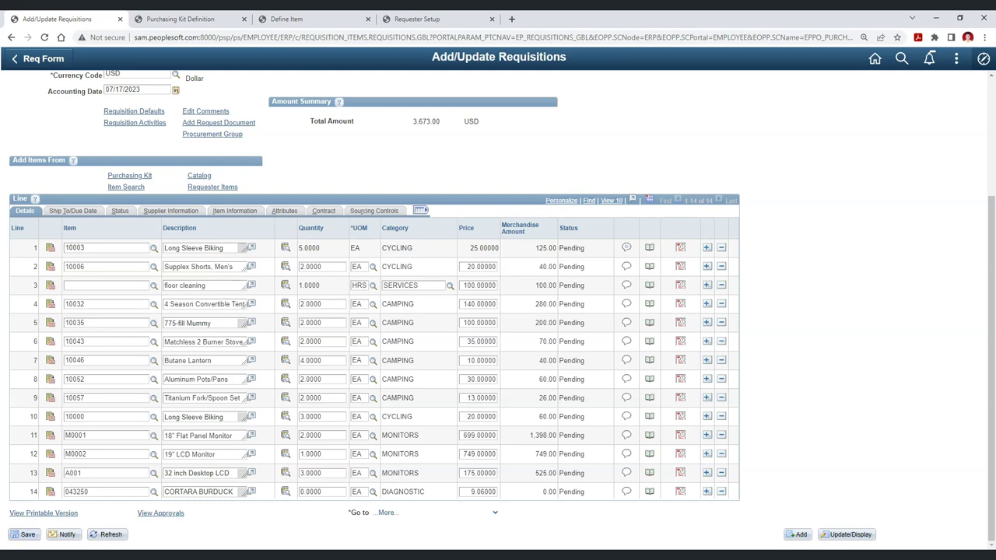
click(28, 534)
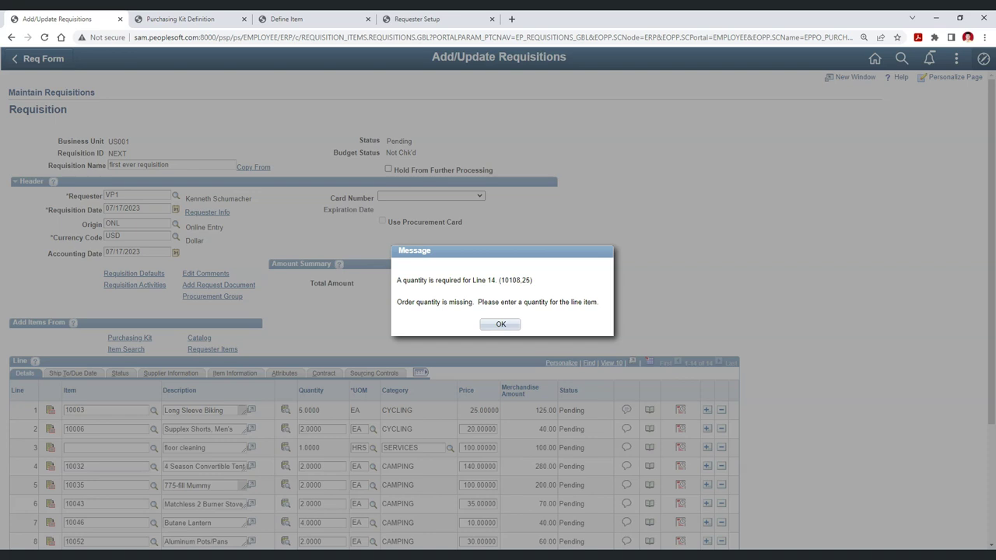
click(500, 324)
Step: Set the quantity of line 14, item 043250, to 2, save the requisition and check its assigned ID
scroll(501, 397, down, 4)
scroll(501, 452, up, 1)
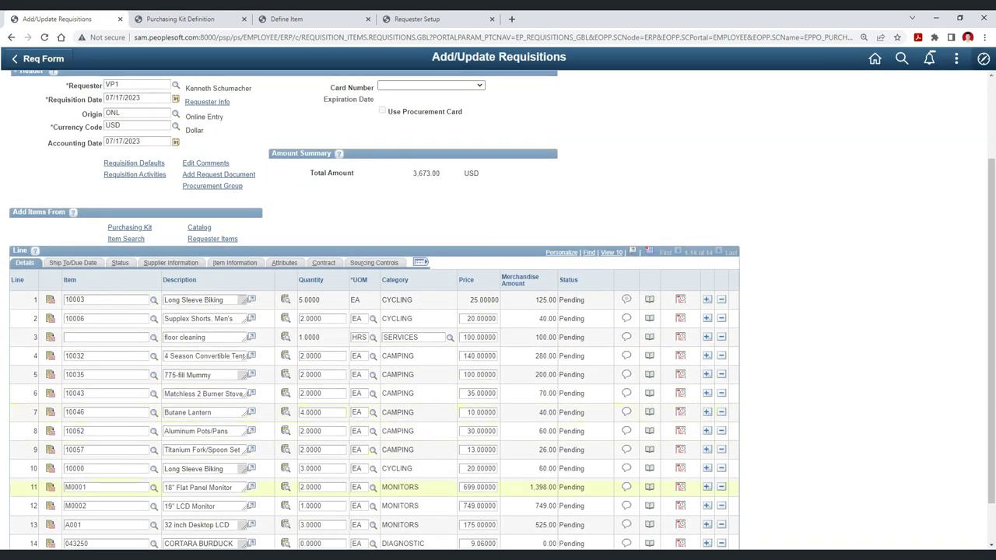
scroll(373, 345, down, 1)
scroll(373, 311, up, 1)
scroll(373, 452, down, 1)
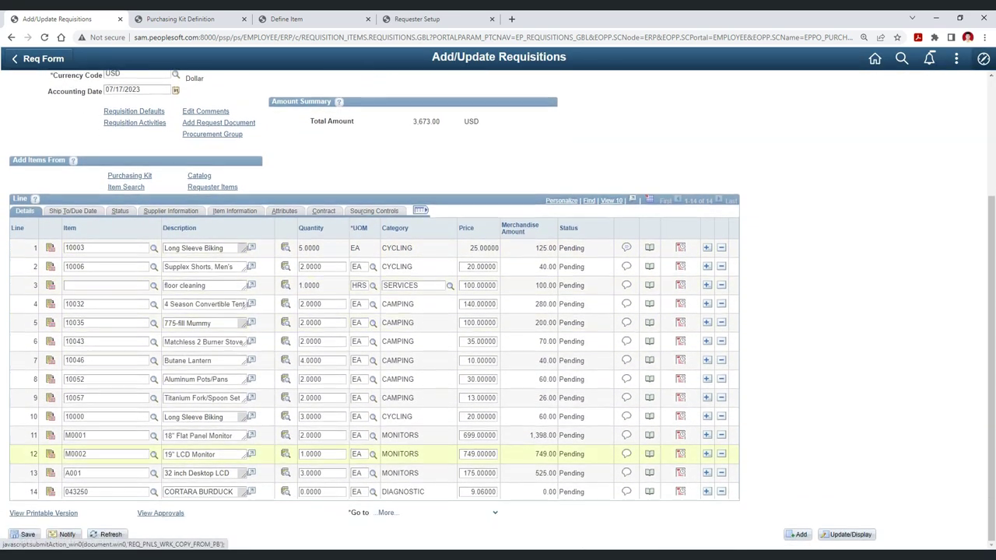
drag(305, 492, 298, 492)
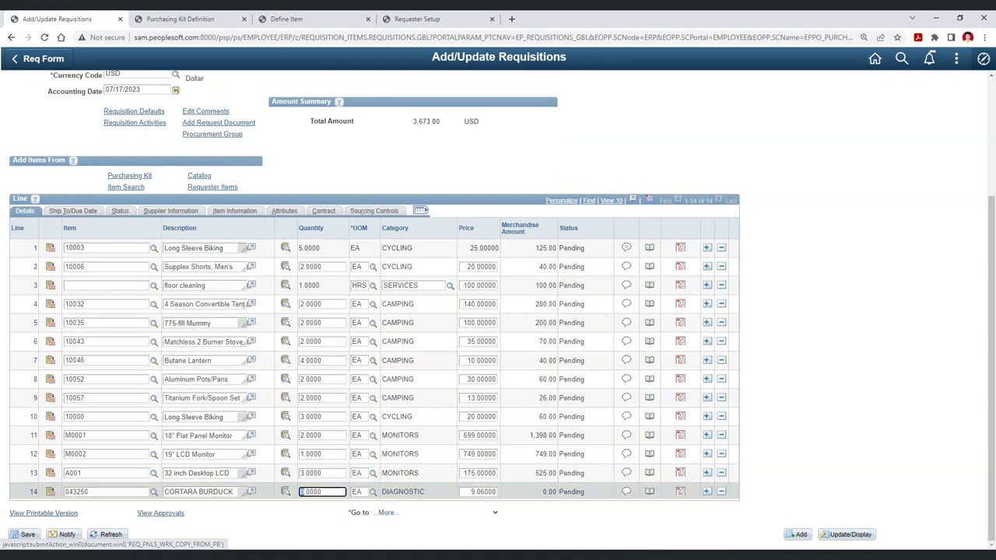
text(2)
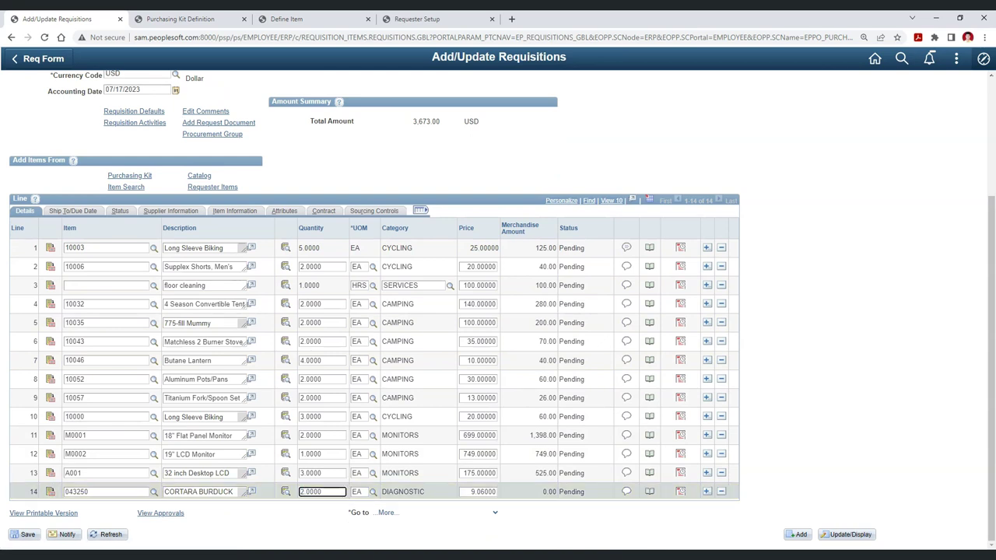
key(Tab)
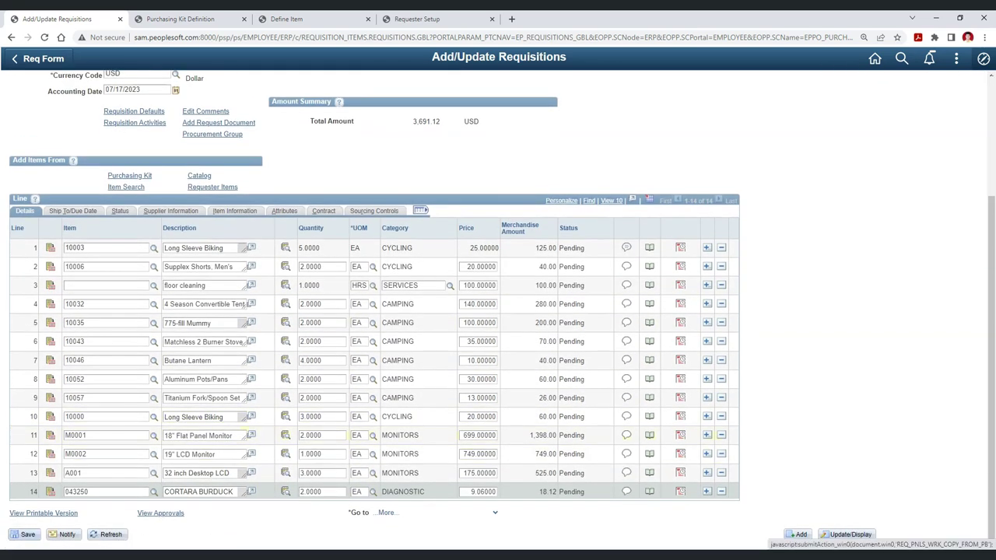
click(27, 535)
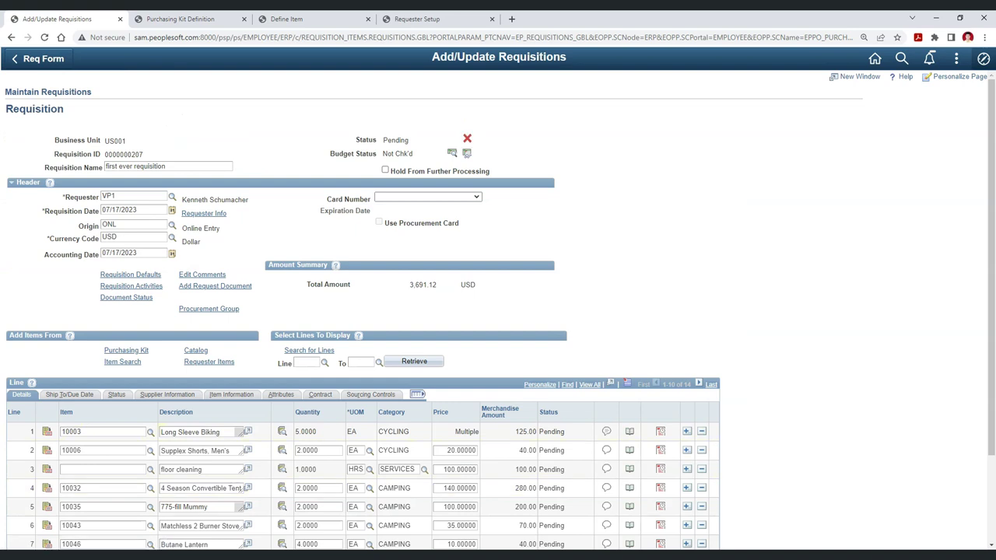
drag(105, 154, 144, 154)
click(146, 154)
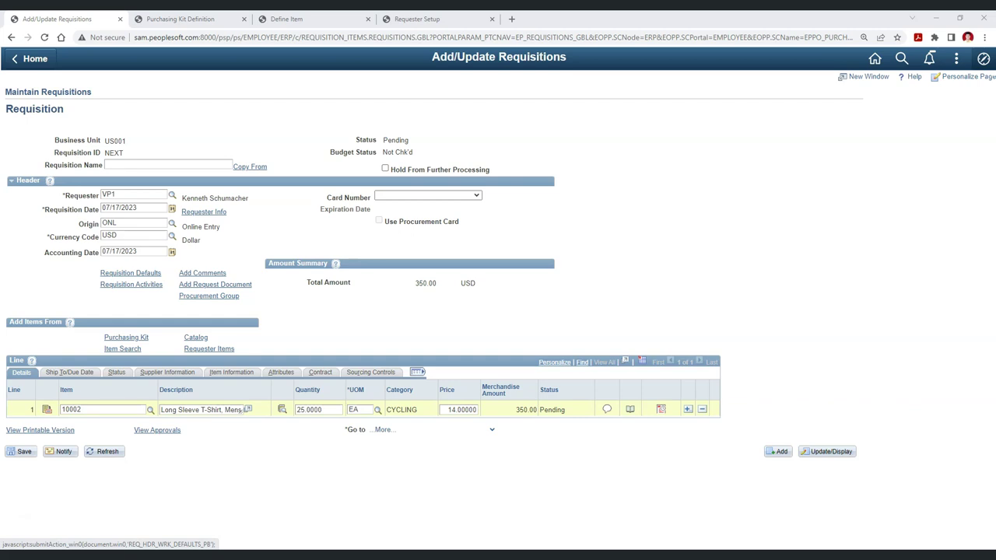
Step: Open the requisition defaults for the new requisition and compare the default account with the account in the requester setup
click(130, 273)
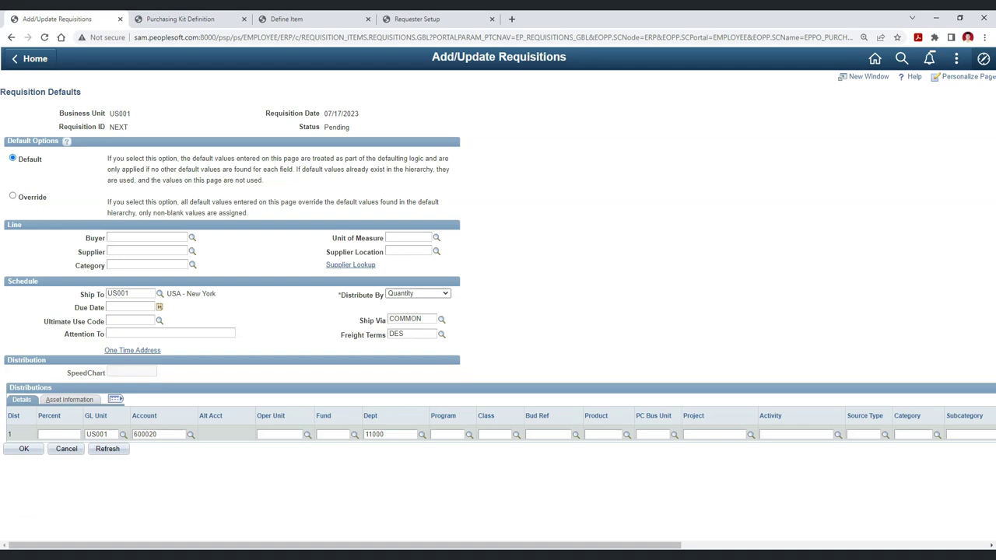
drag(133, 434, 158, 434)
click(420, 19)
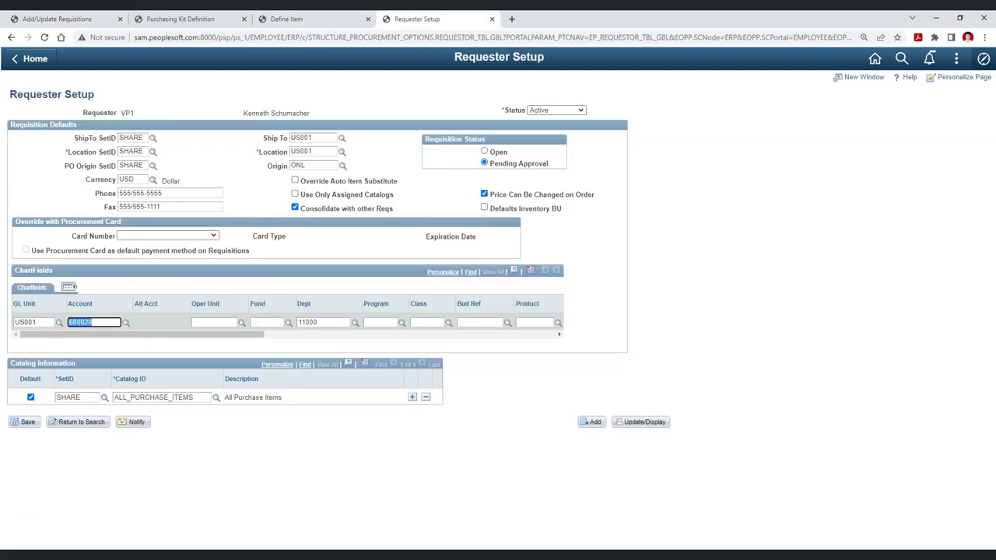
double_click(127, 114)
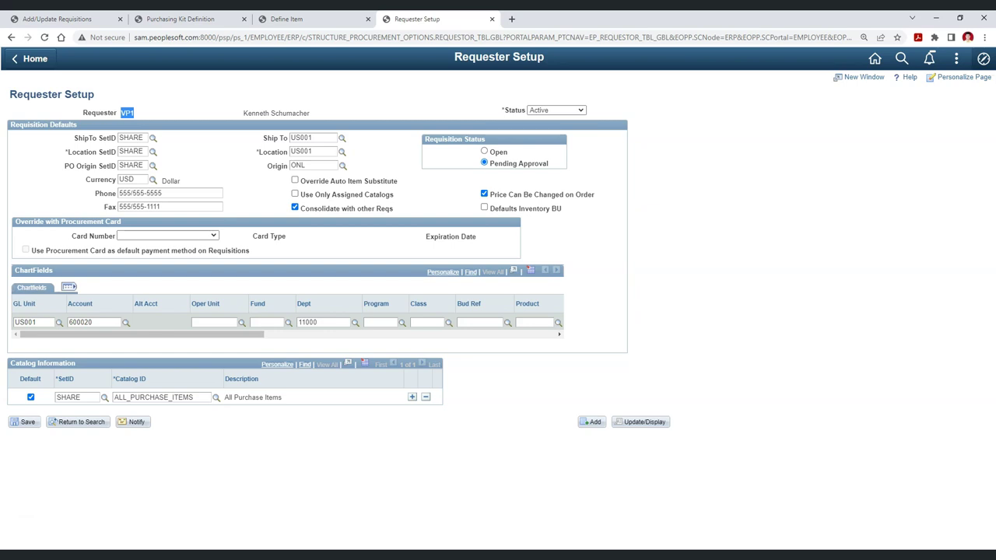
drag(69, 322, 94, 322)
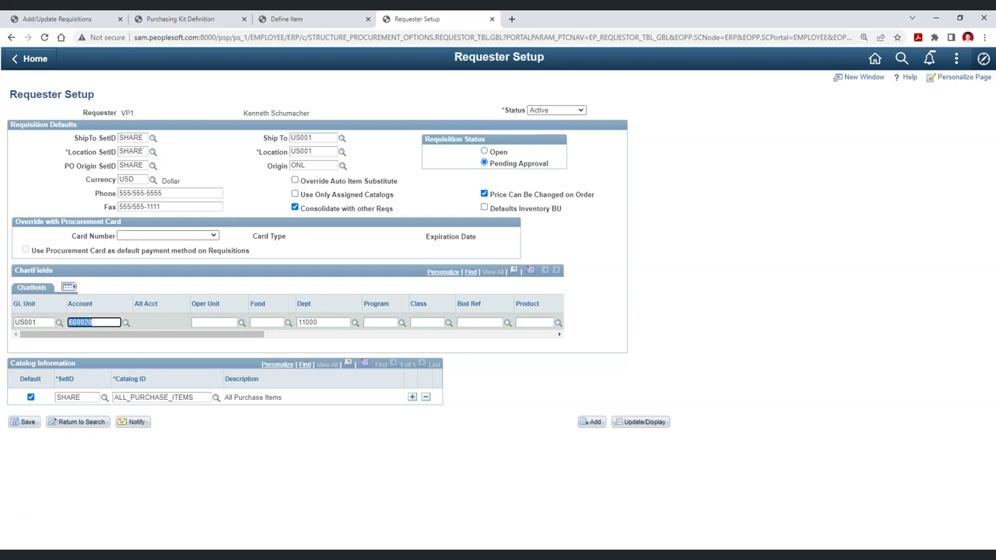
Step: Open the schedule and distribution of the requisition line for item 10002 and examine its account
click(57, 18)
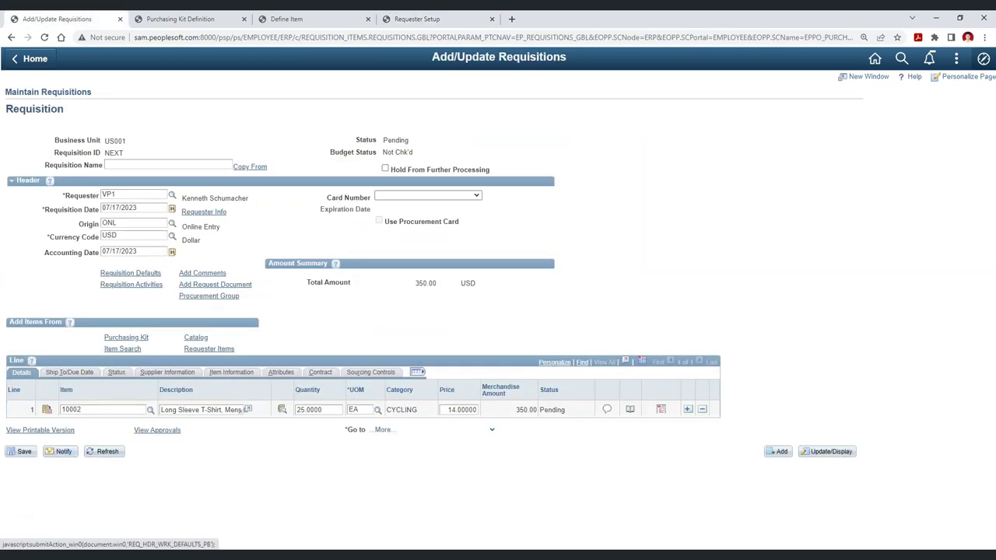
click(661, 409)
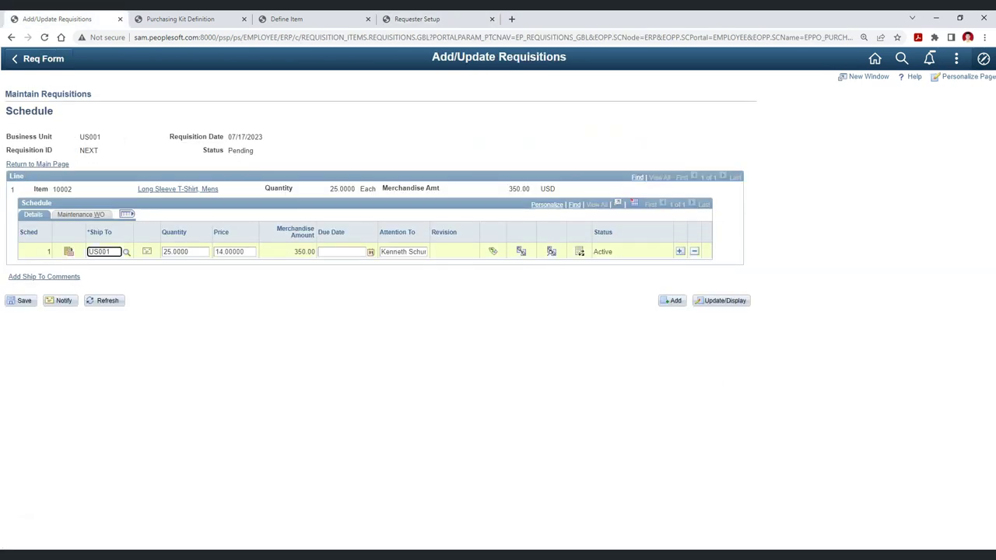
click(580, 252)
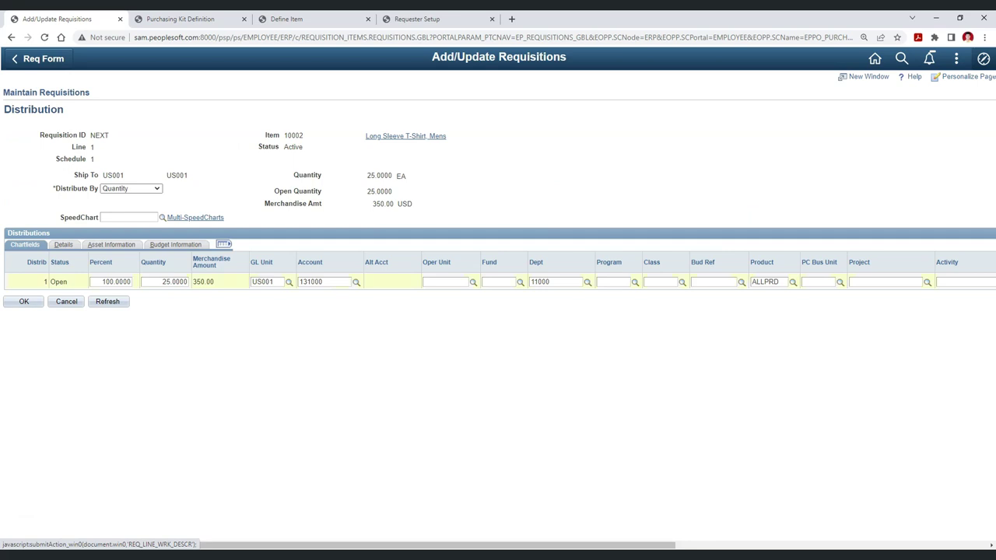
drag(300, 283, 323, 282)
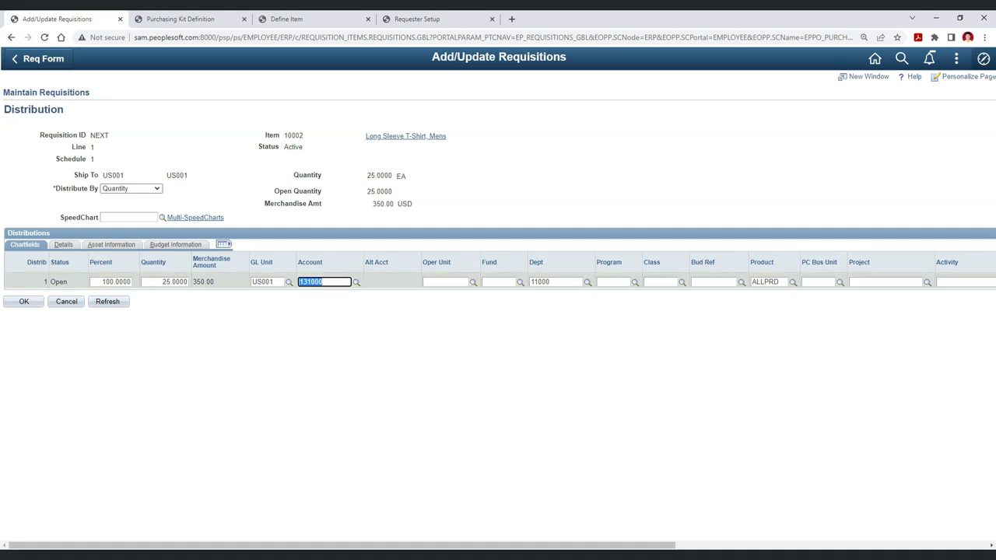
click(327, 343)
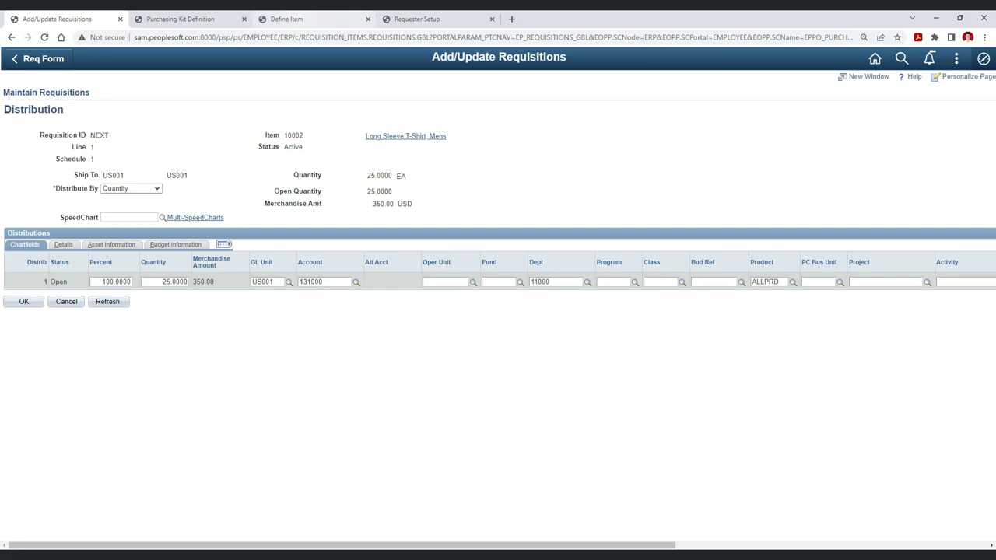
Step: Examine the item ID and account chartfield in the item definition's purchasing attributes
click(304, 19)
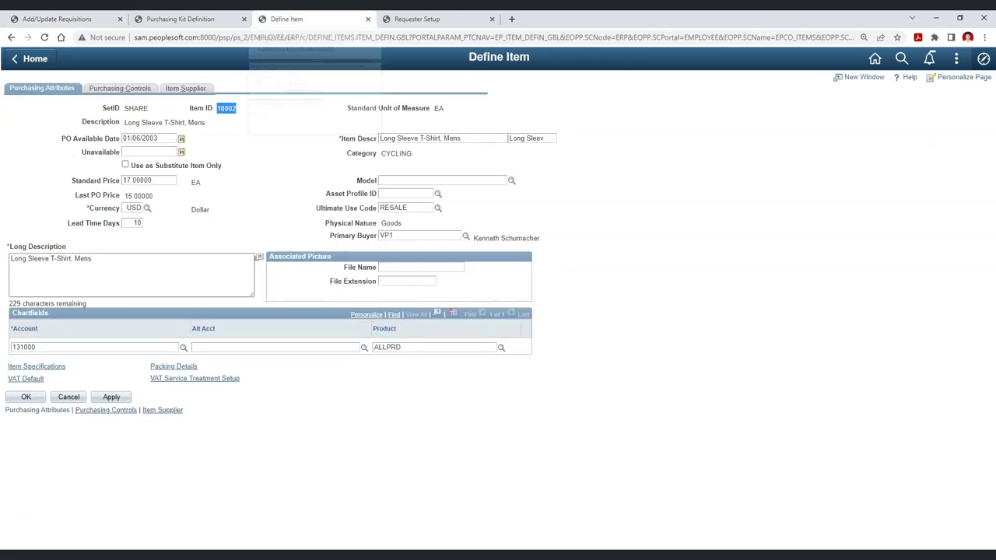
click(251, 131)
drag(217, 109, 236, 108)
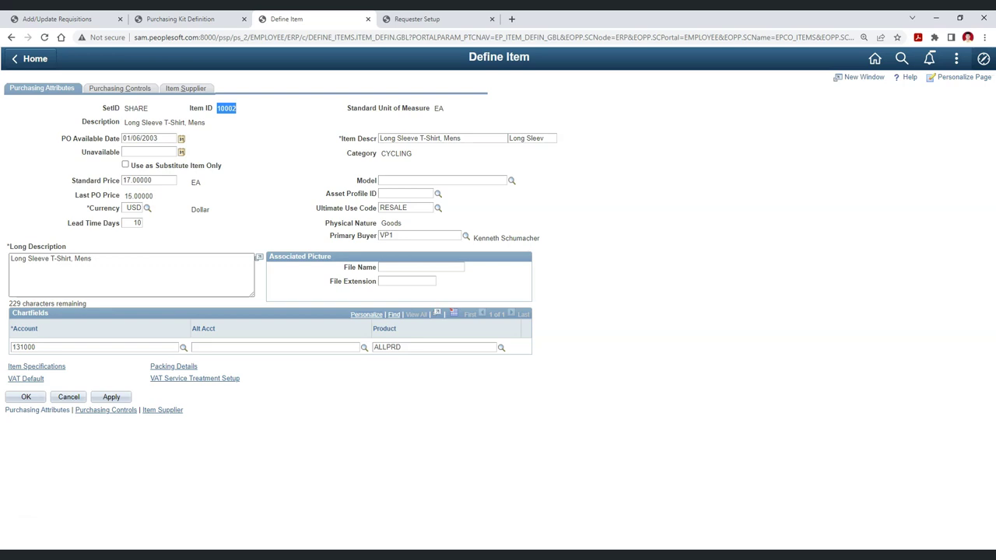
drag(11, 348, 36, 348)
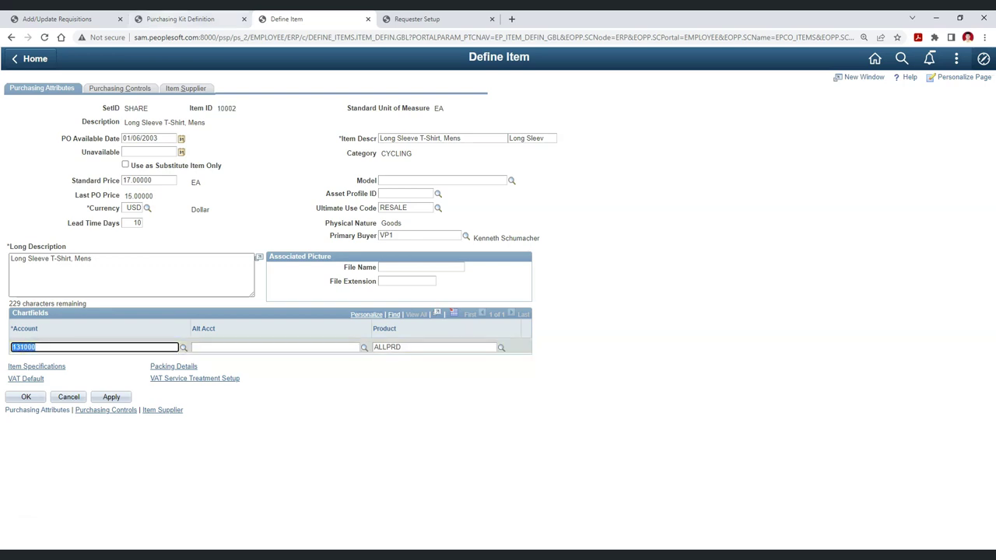
Step: Switch back to the requisition, accept the distribution for item 10002 and return to the main requisition page
click(181, 19)
click(57, 19)
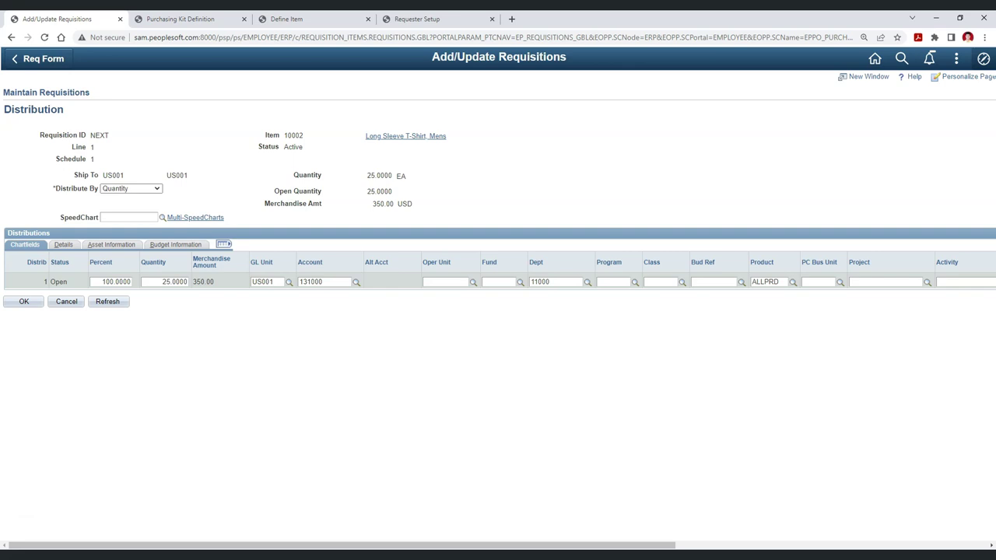
mouse_move(90, 557)
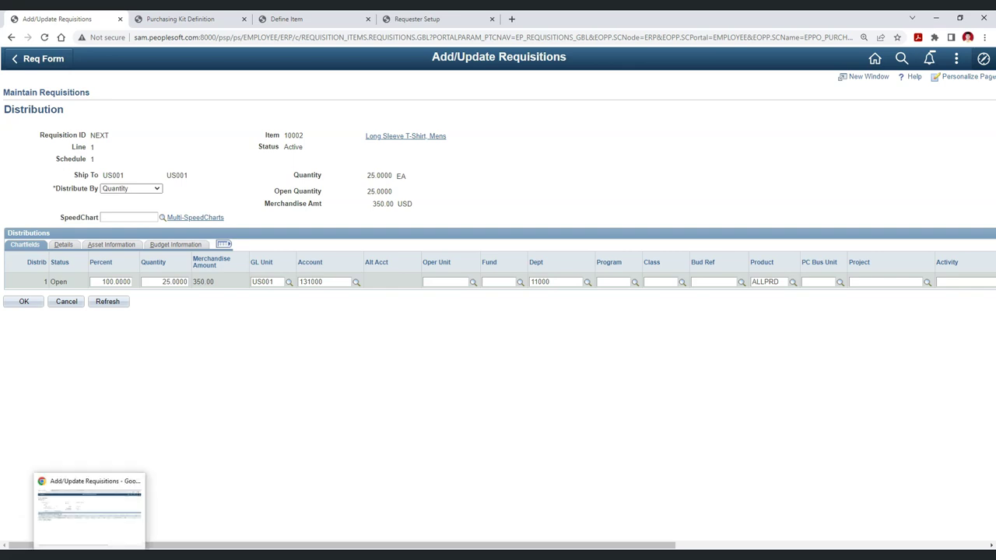
click(23, 301)
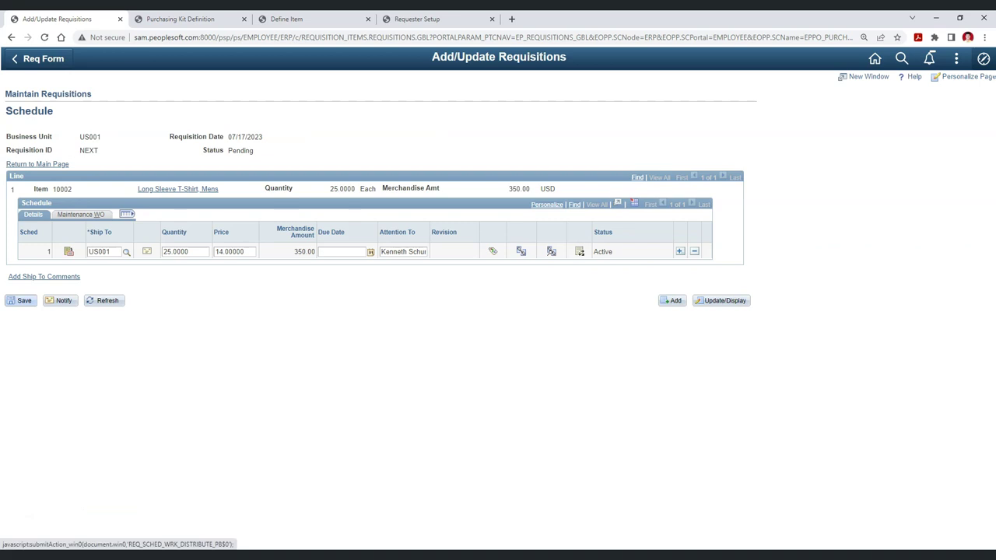
click(37, 165)
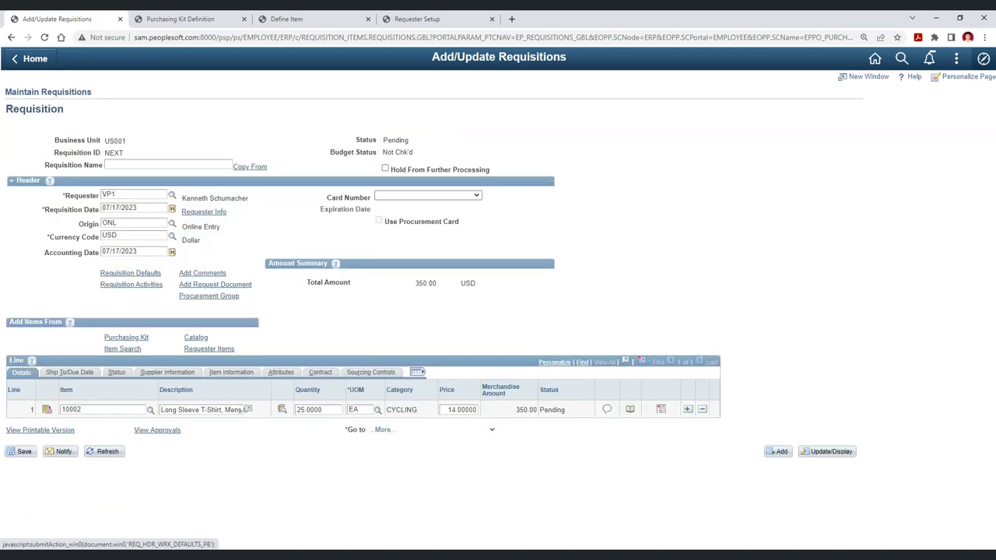
Step: Reopen the requisition defaults and compare the default distribution account with the account in the item definition
click(130, 273)
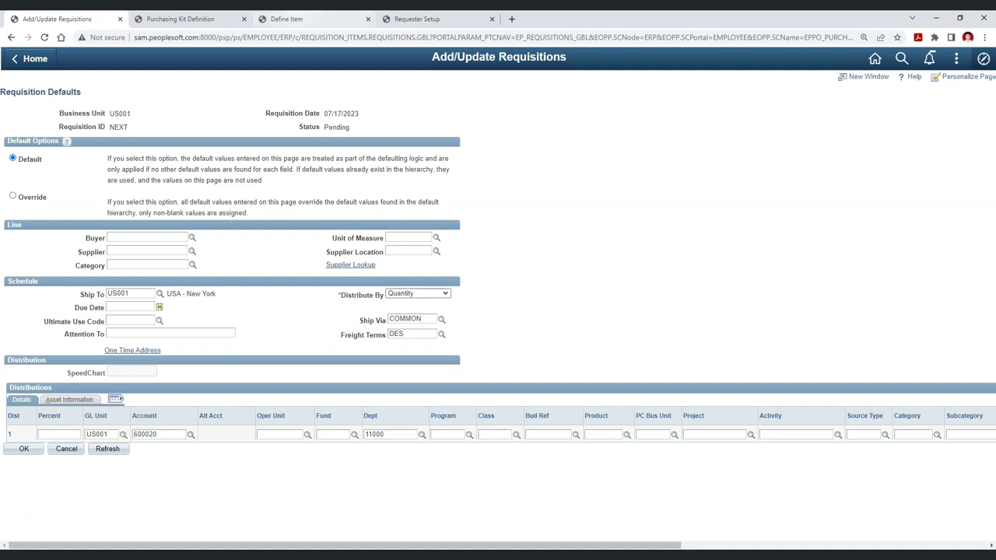
click(311, 18)
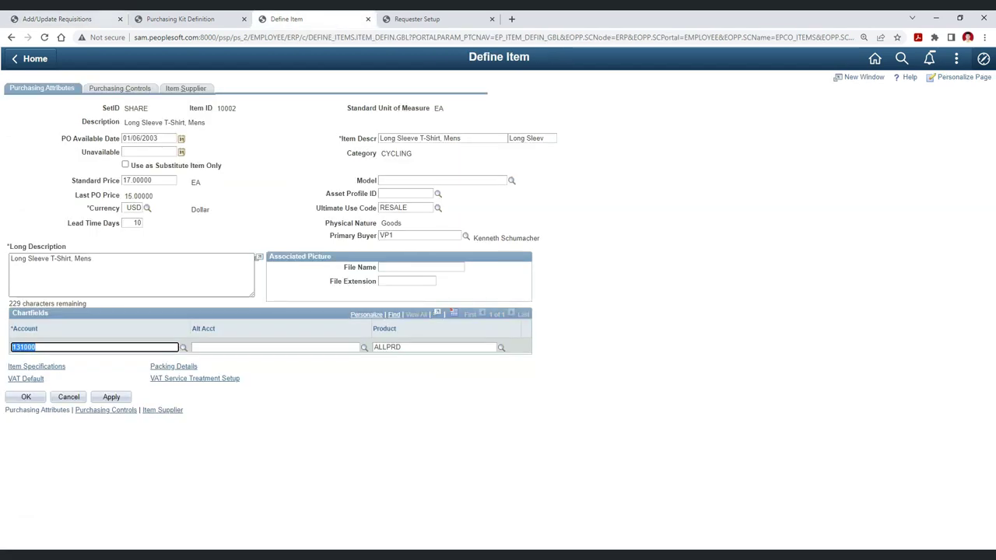
key(ctrl+1)
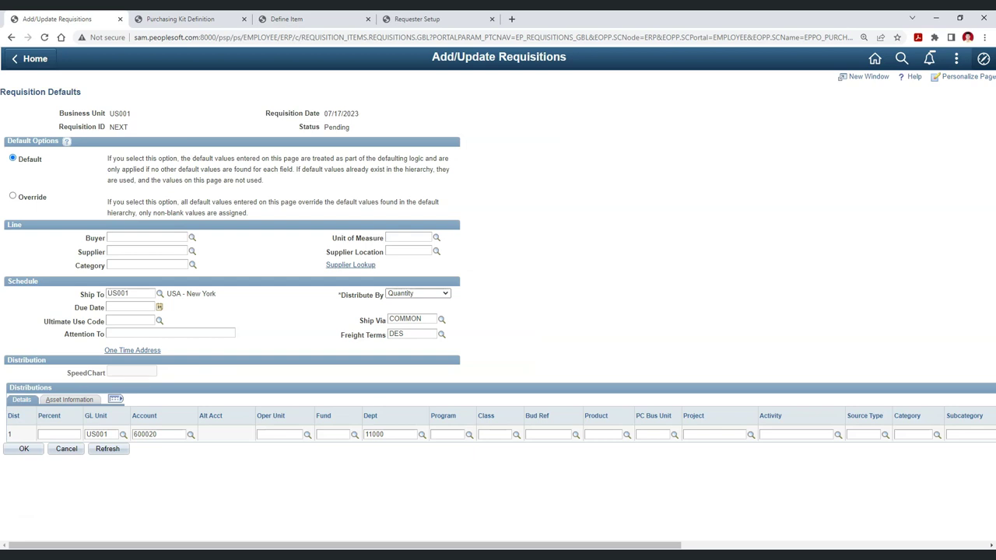
drag(133, 435, 159, 435)
key(Tab)
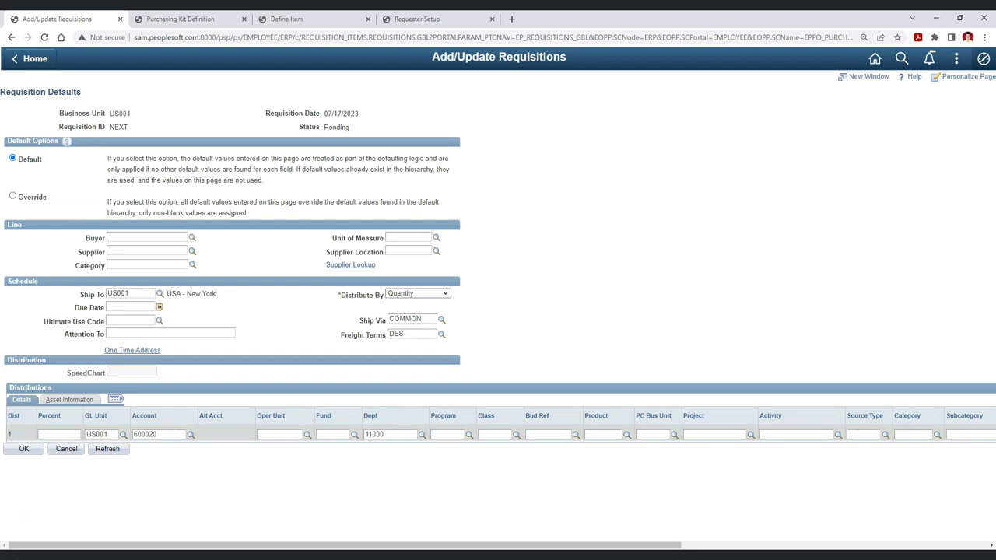
click(287, 19)
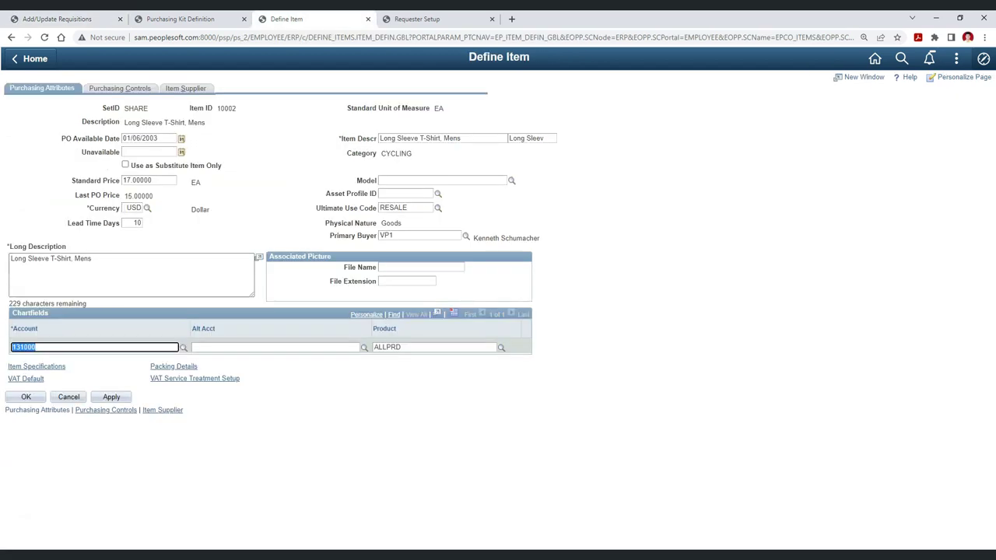
Step: Examine the account chartfield in the requester setup and return to the requisition defaults
key(ctrl+1)
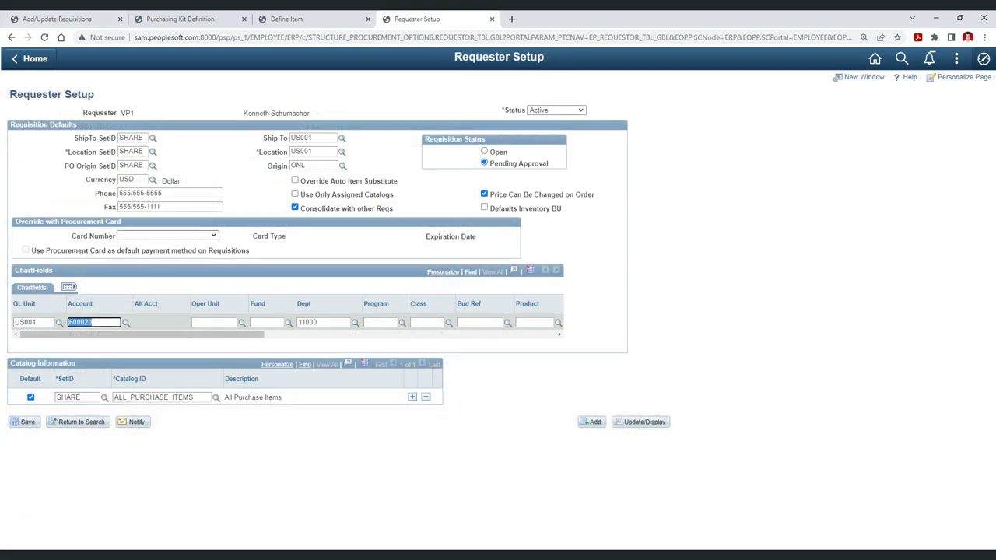
click(93, 322)
drag(68, 322, 93, 322)
click(57, 19)
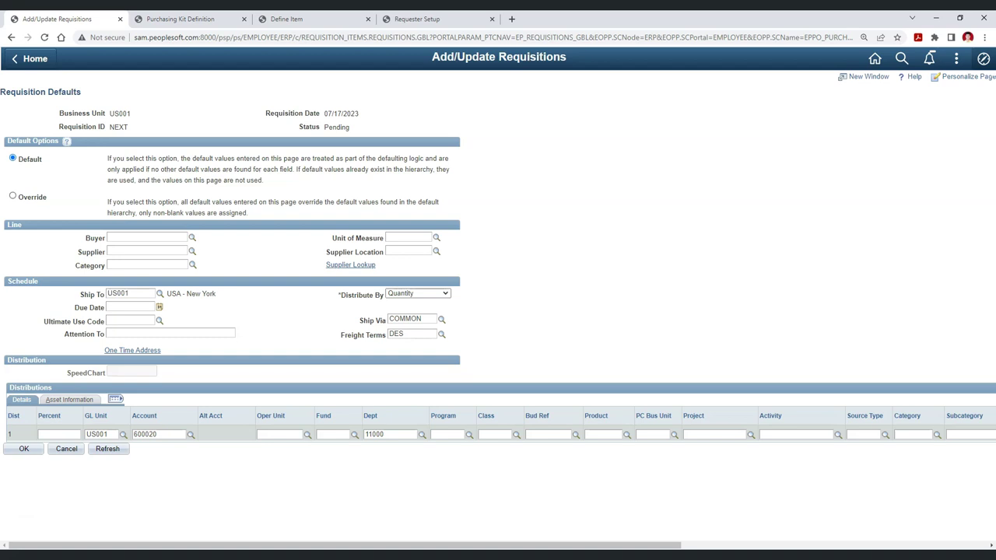
Step: Set the requisition defaults to Override and apply all the listed field values to the existing requisition lines
click(13, 196)
click(25, 449)
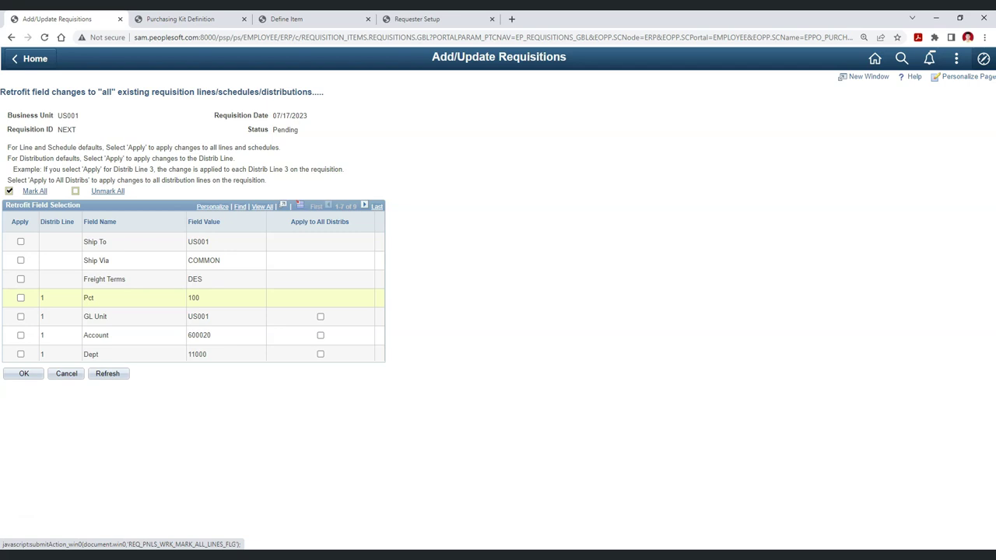
click(21, 241)
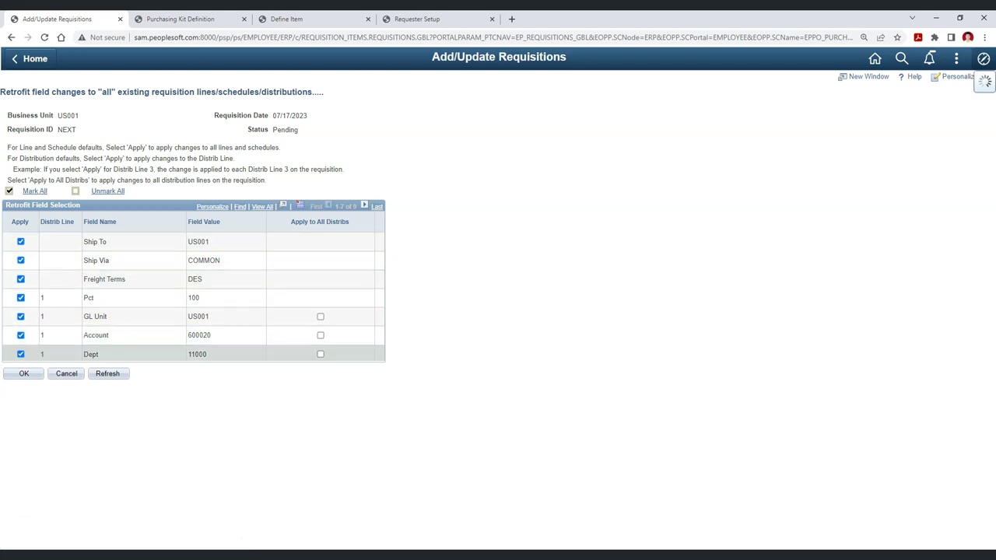
click(23, 374)
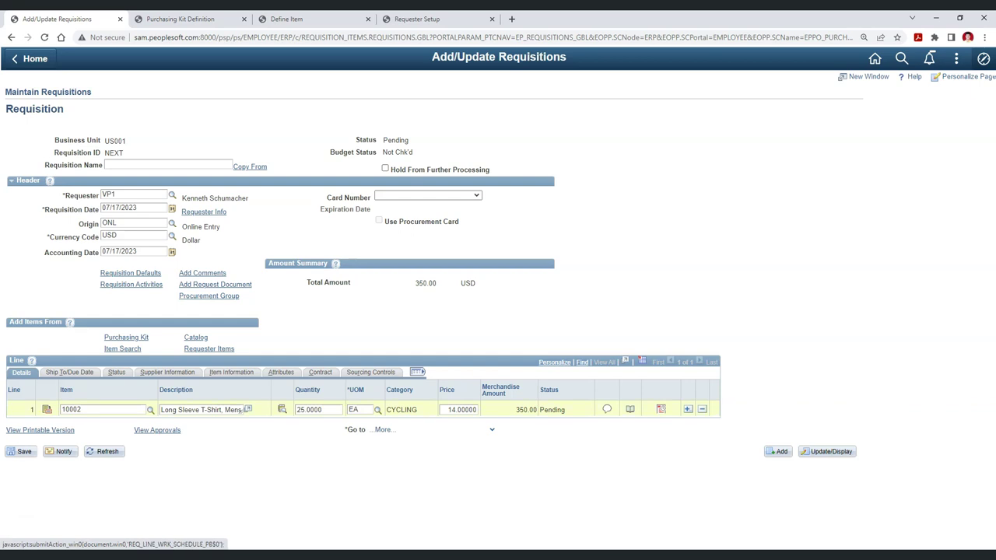
Step: Open the schedule and distribution of the line for item 10002 and compare its account with the item definition's account
click(282, 409)
click(580, 251)
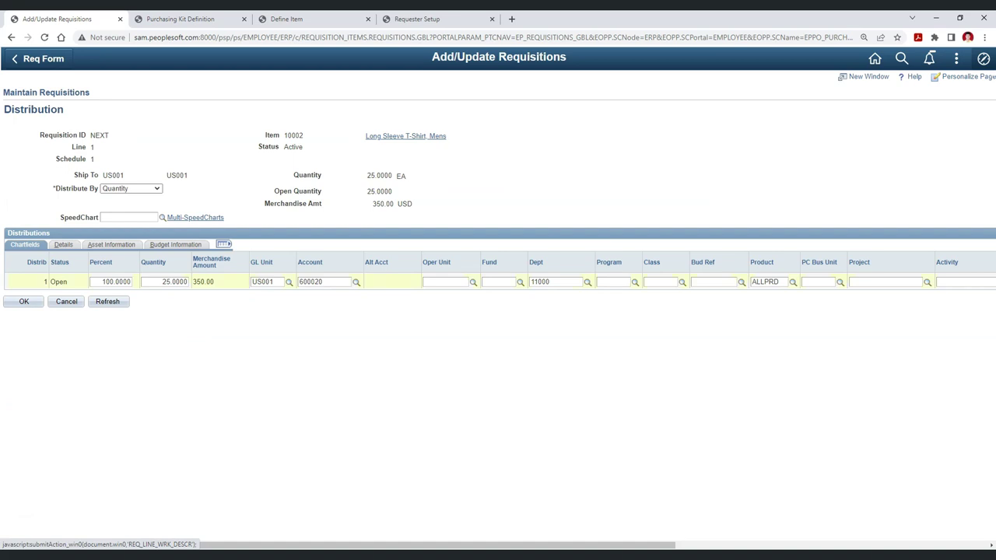
click(287, 19)
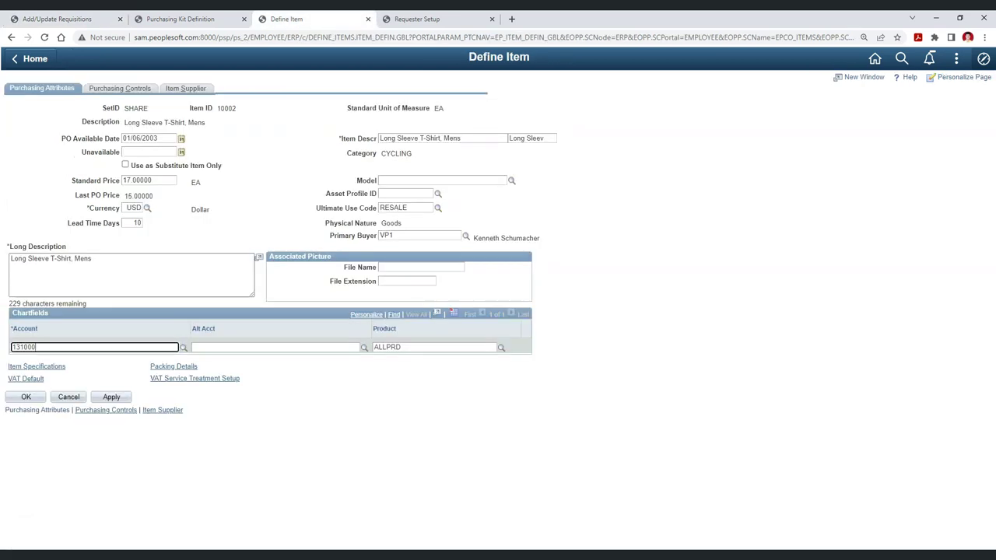
key(ctrl+1)
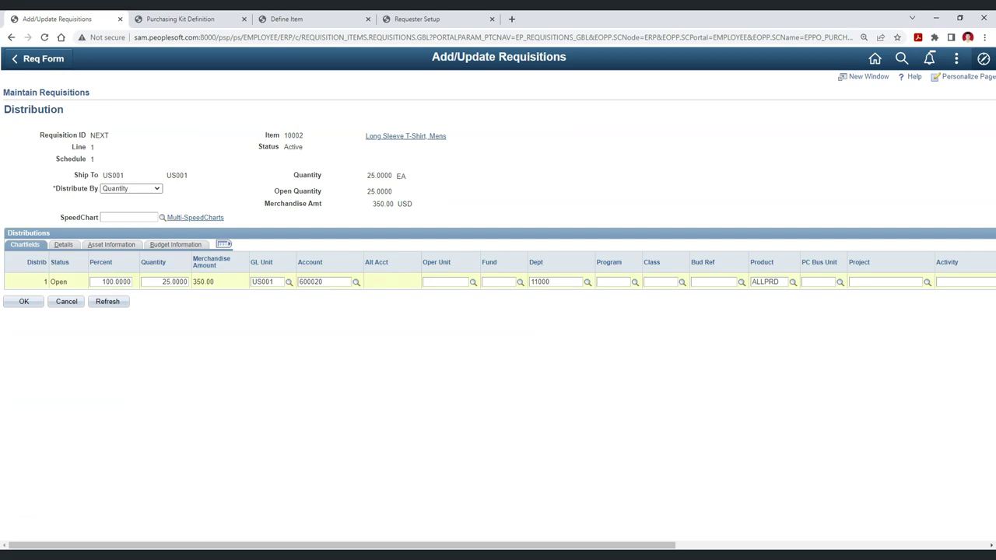
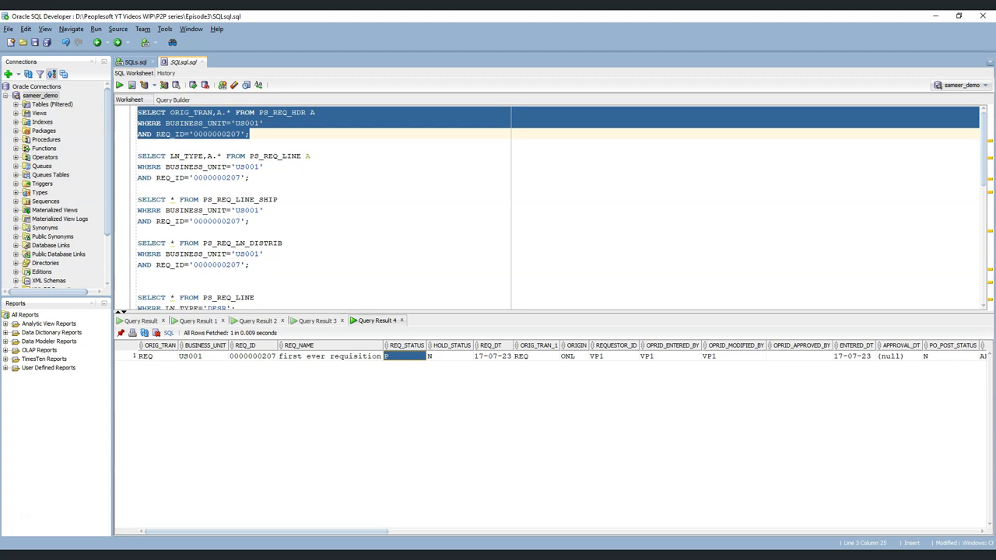
Step: In Oracle SQL Developer, examine the hold status, requisition date and ORIG_TRAN value of the PS_REQ_HDR row
click(449, 357)
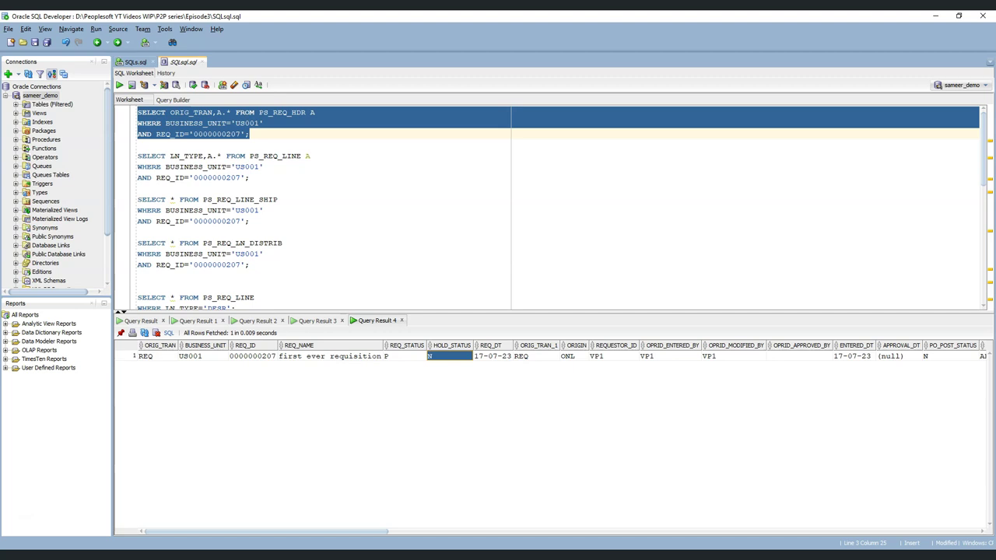
click(493, 356)
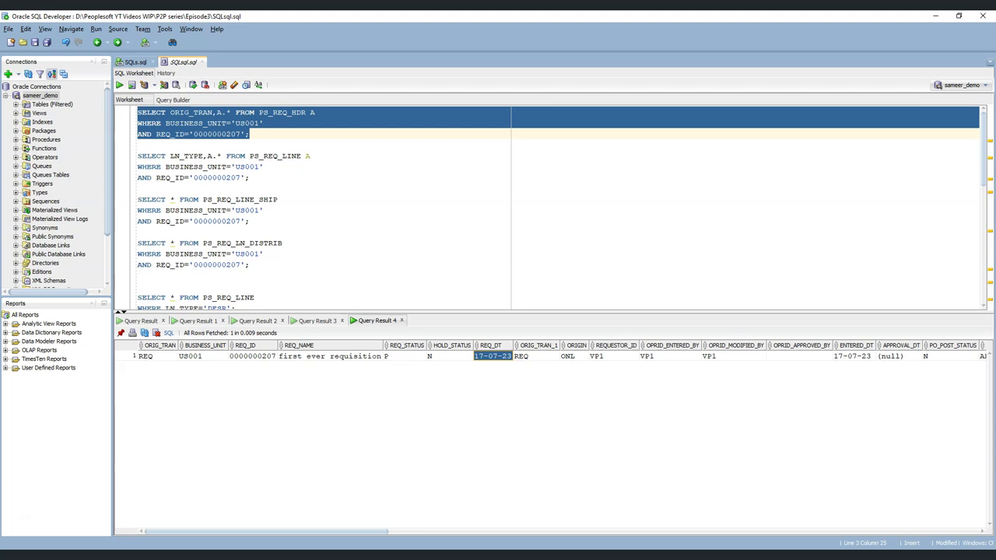
click(156, 357)
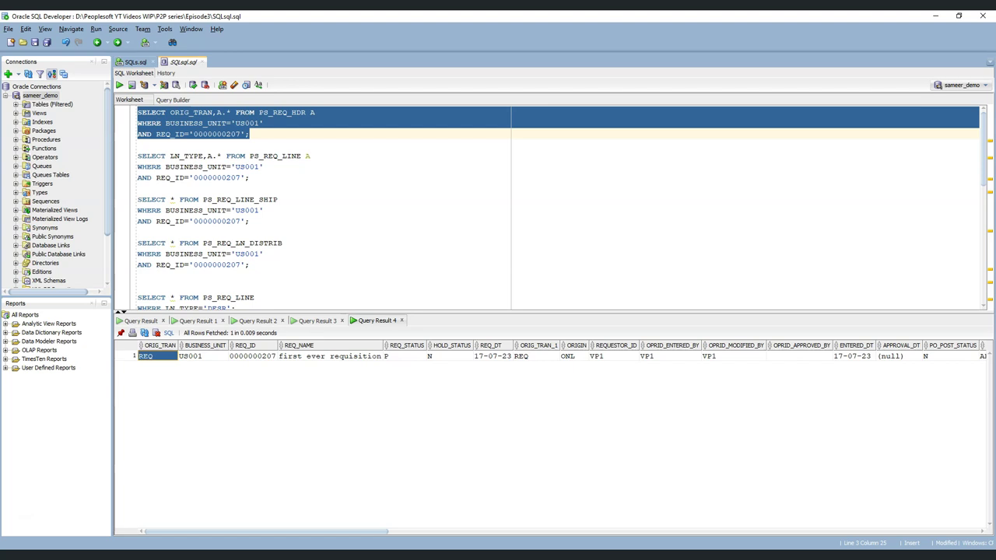
Step: Query PSXLATITEM for the field name ORIG_TRAN and examine the field values and their long names
scroll(545, 206, down, 4)
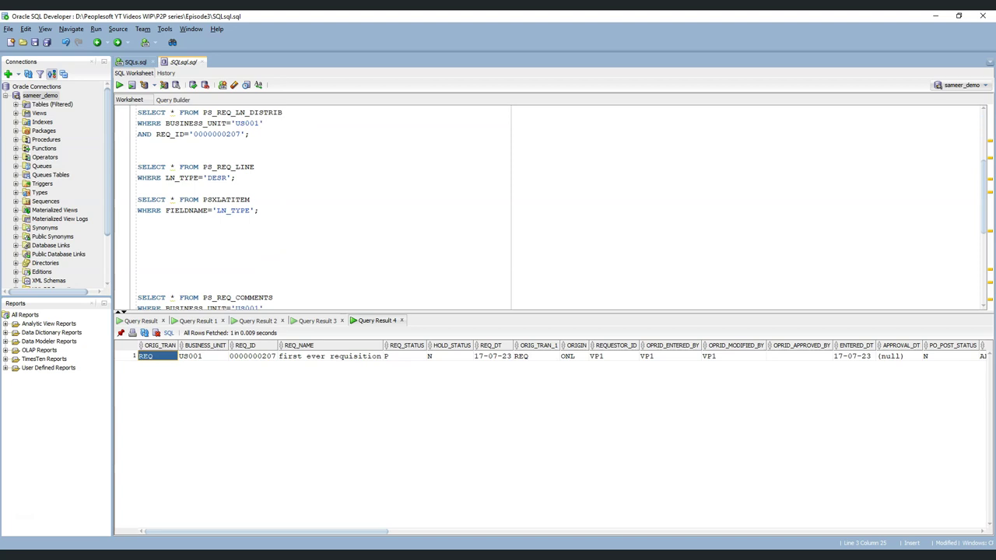
double_click(233, 211)
text(ORIG_TRAN)
drag(269, 211, 137, 200)
click(120, 84)
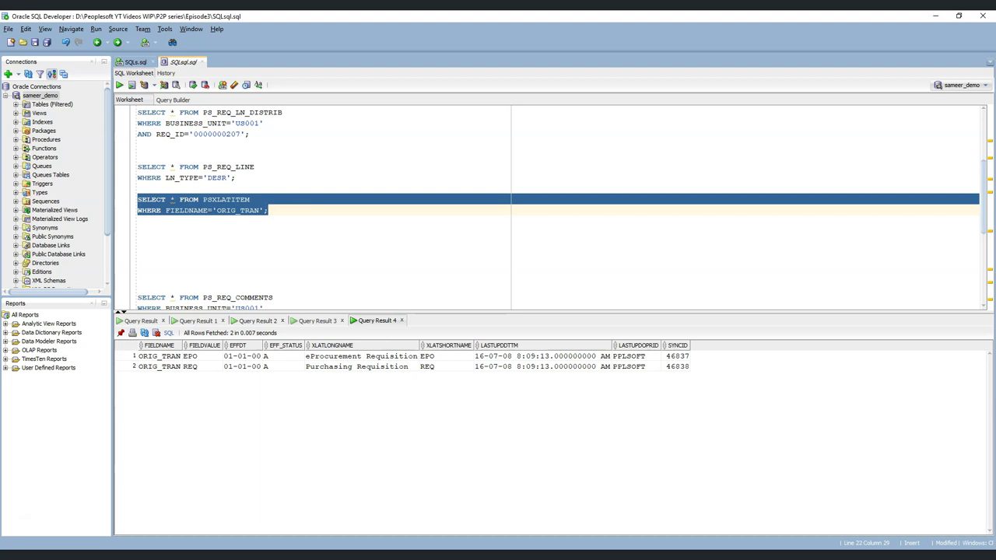
click(201, 366)
click(358, 367)
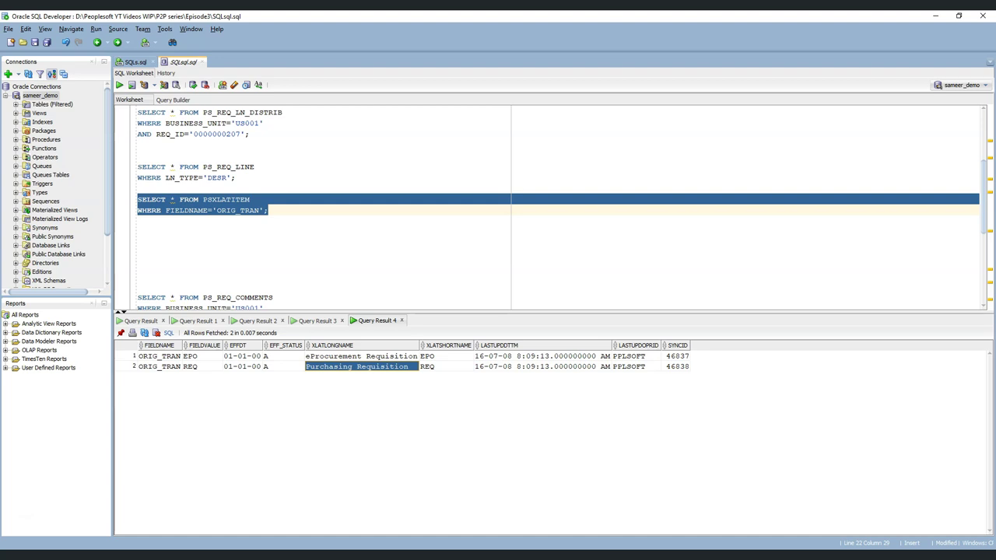
click(361, 357)
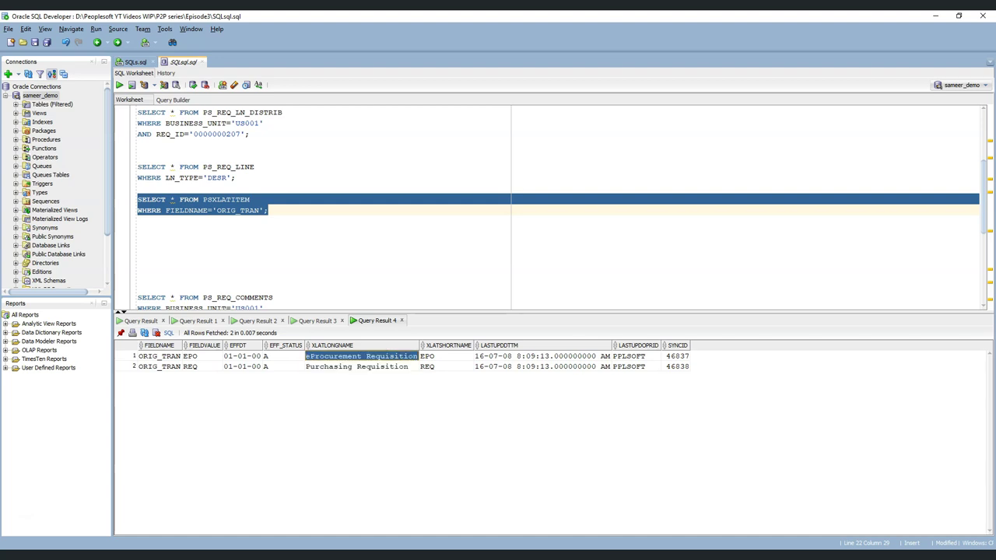
click(202, 357)
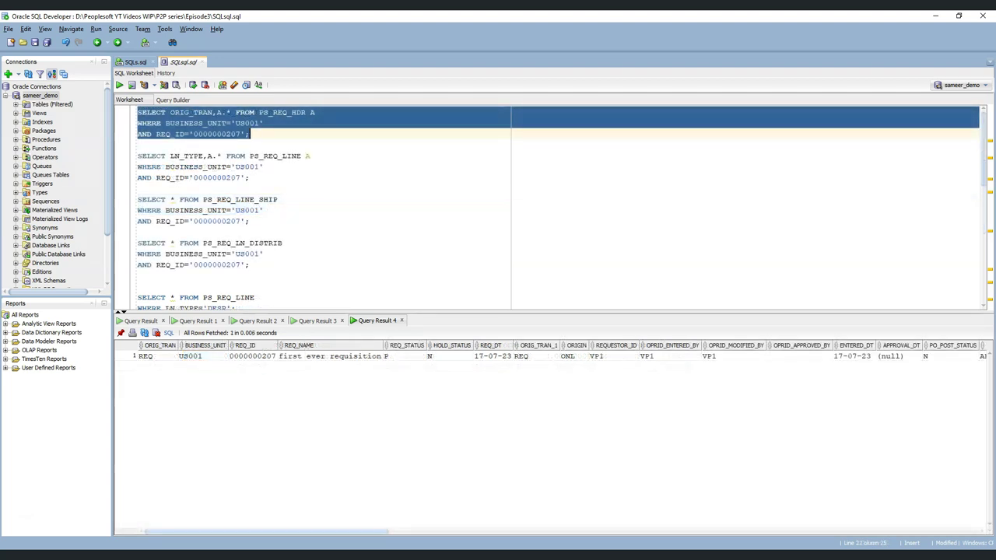
Step: Examine the requestor ID and the further columns of the requisition's PS_REQ_HDR row
drag(266, 532, 313, 532)
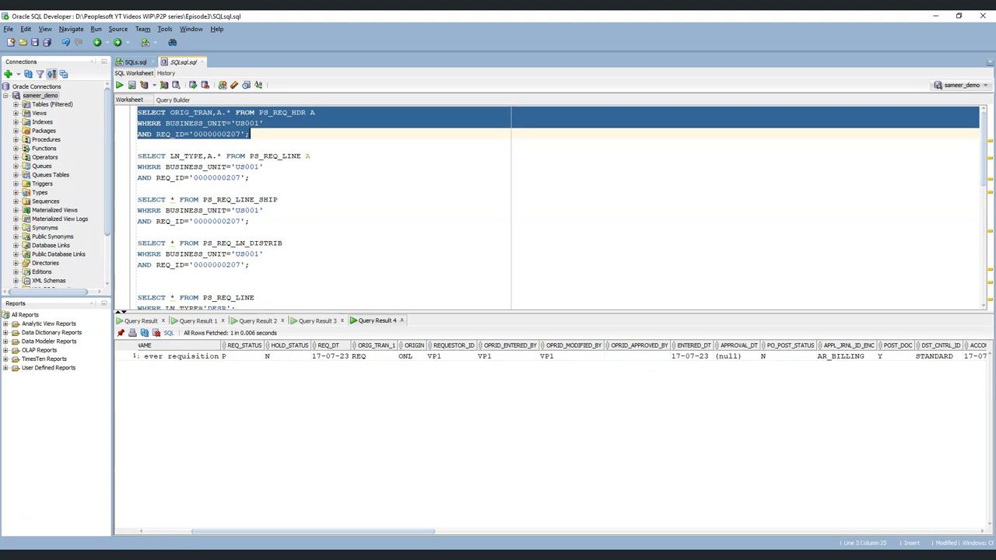
click(452, 357)
scroll(549, 355, right, 4)
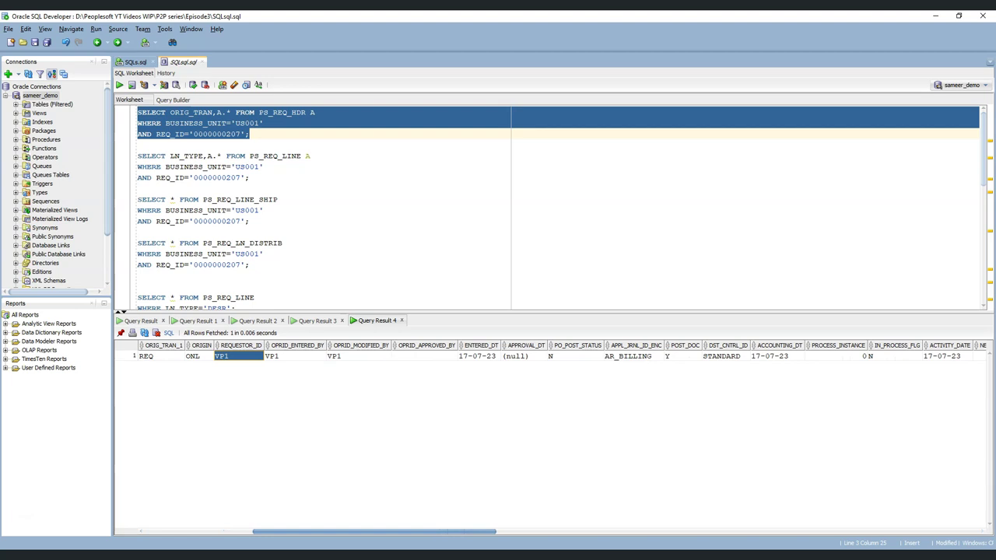
scroll(549, 356, left, 7)
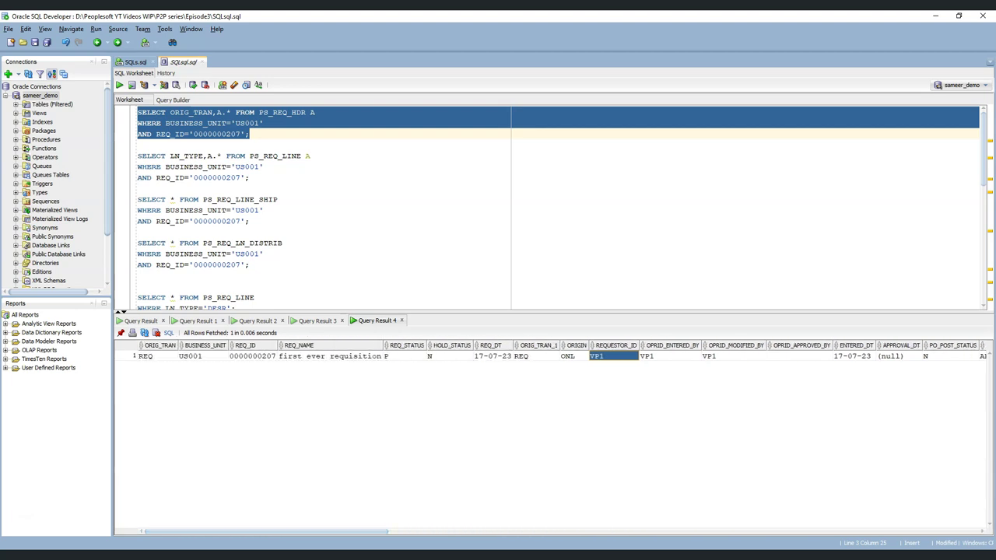
Step: Run the PS_REQ_LINE query for the requisition in business unit US001 and examine the line numbers and requested quantities
drag(250, 156, 301, 155)
drag(250, 177, 138, 156)
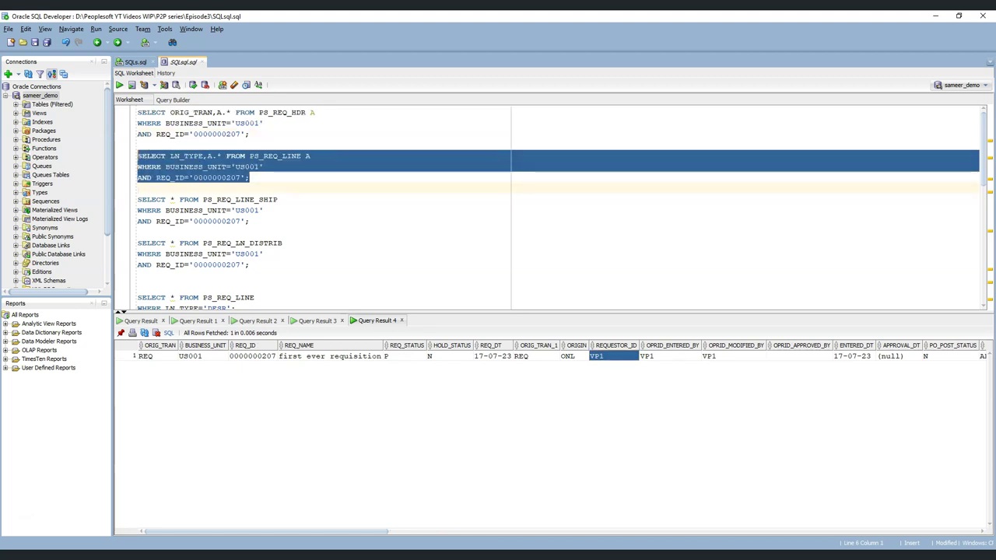
click(119, 85)
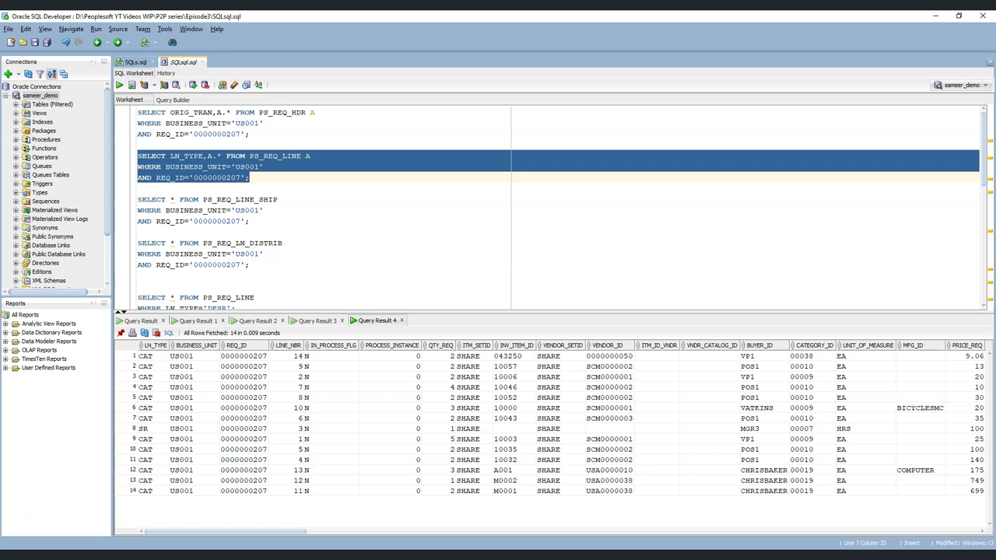
drag(288, 357, 288, 491)
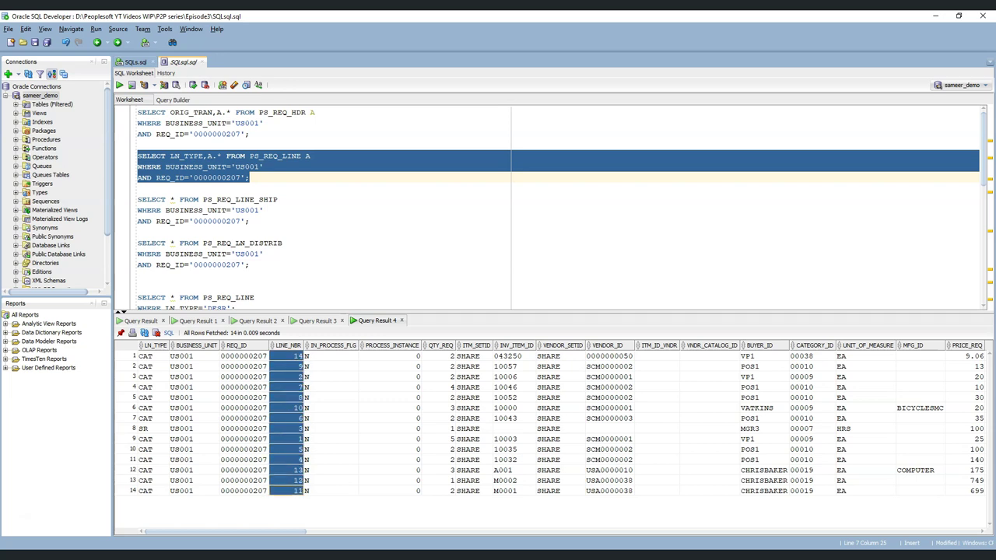
click(330, 429)
drag(439, 356, 439, 491)
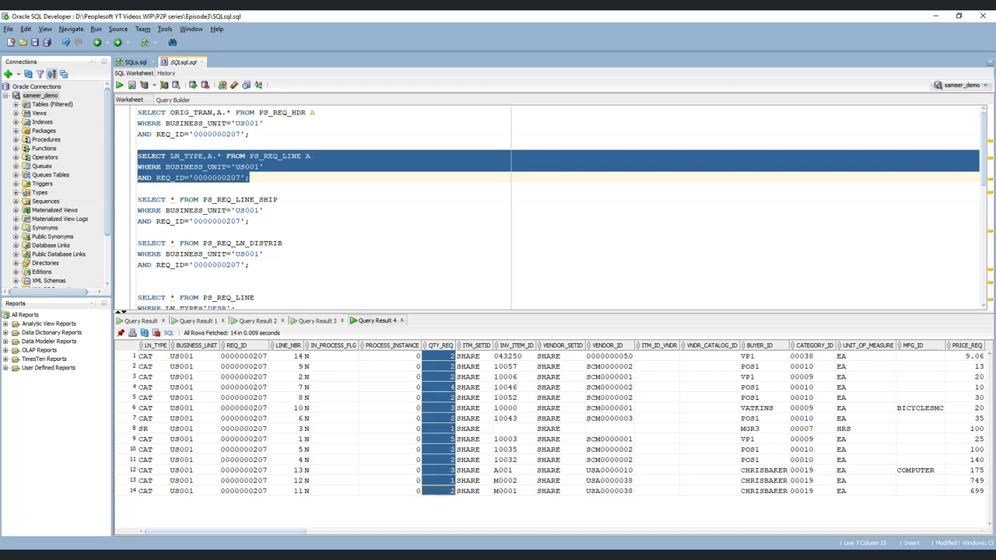
Step: Examine the vendor, buyer, category, price, merchandise amount, source and currency columns of the requisition lines
drag(225, 532, 243, 532)
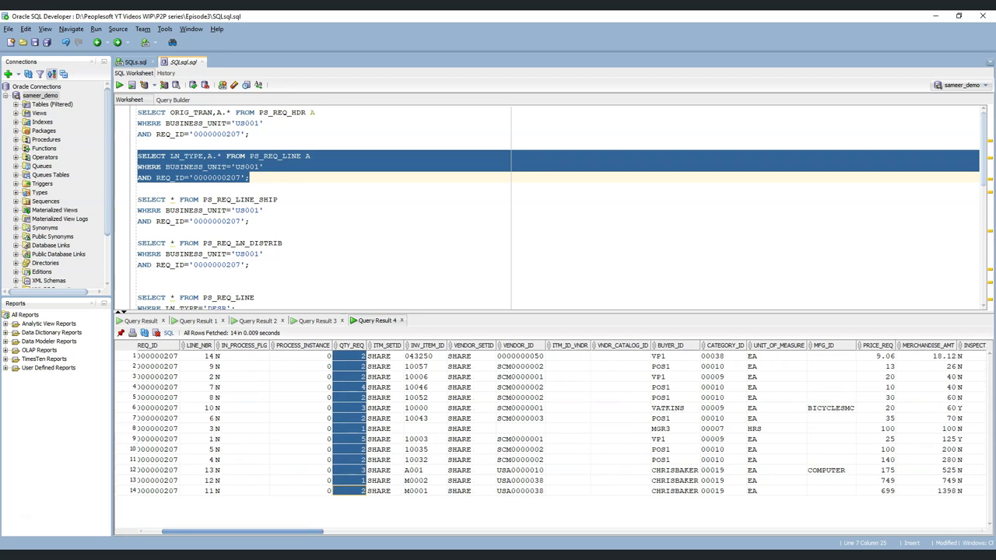
scroll(545, 420, right, 8)
scroll(560, 420, left, 1)
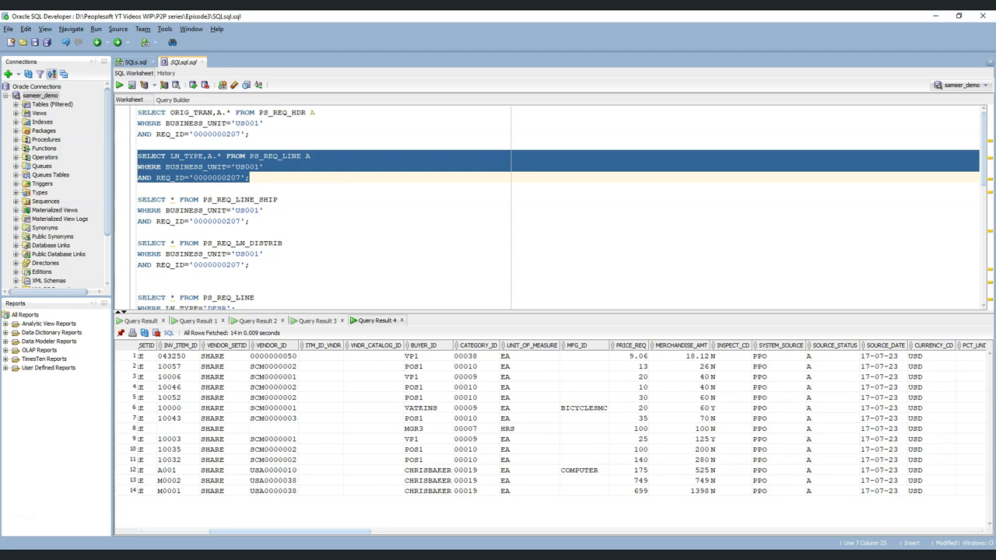
scroll(560, 420, right, 8)
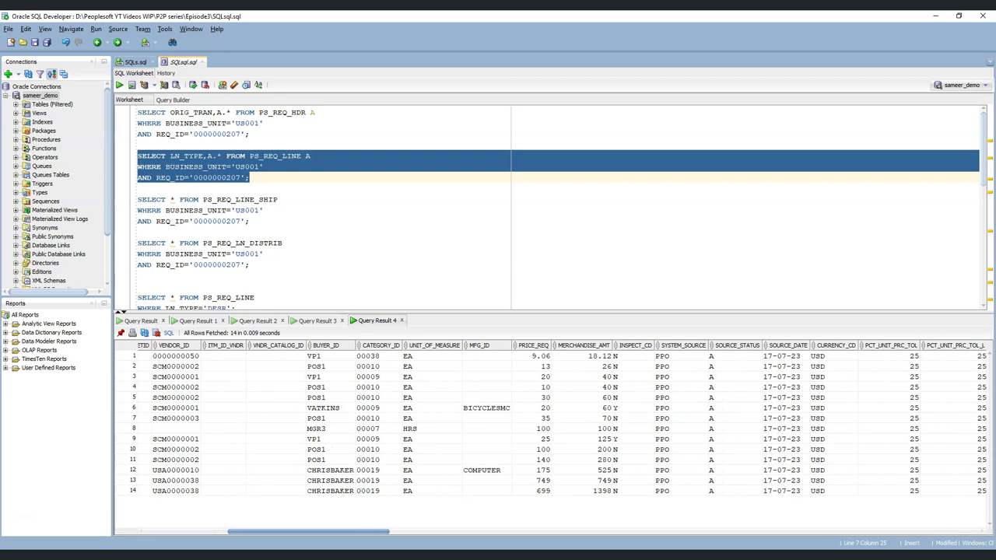
scroll(561, 420, right, 15)
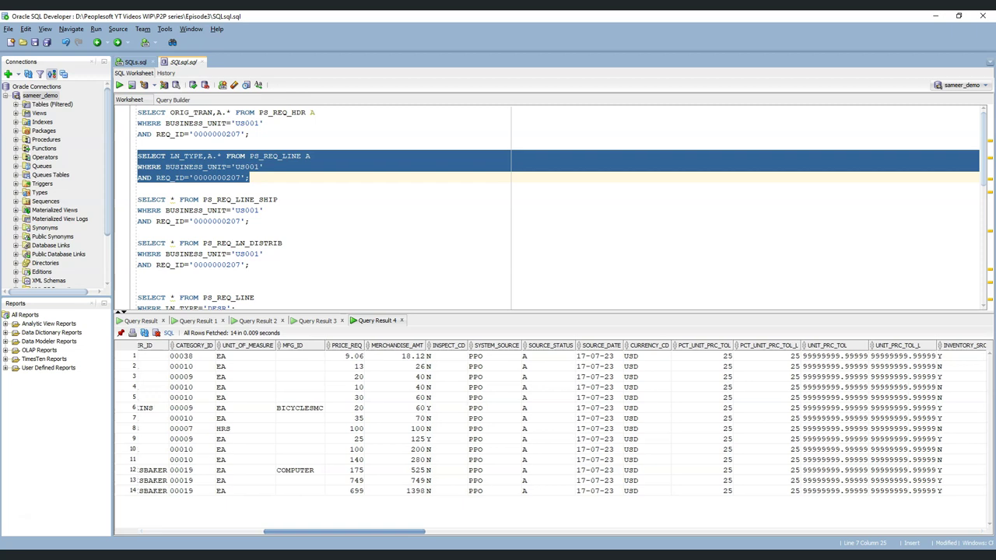
scroll(548, 420, right, 5)
scroll(548, 420, left, 20)
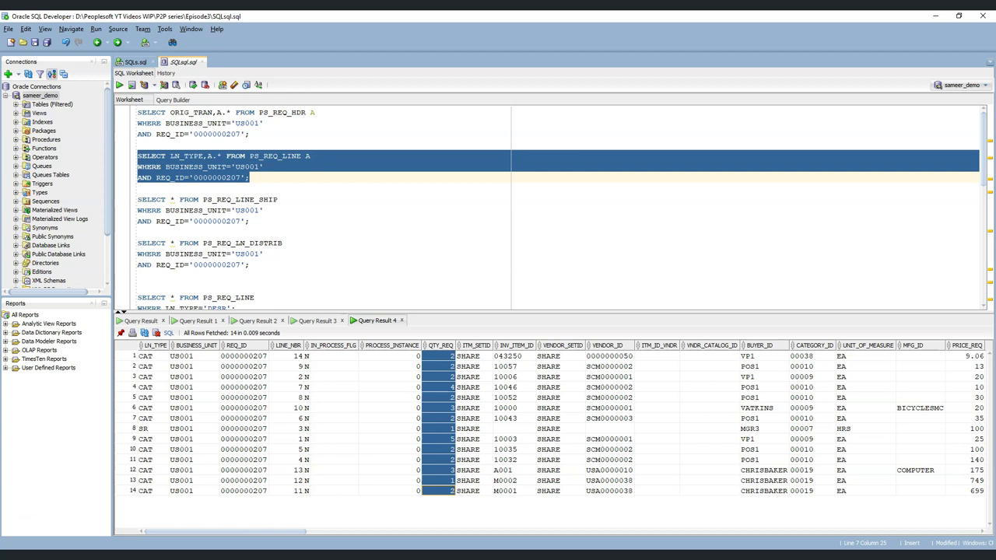
Step: Compare the CAT and SR line types in the LN_TYPE column and examine the SR line's item ID
drag(145, 356, 145, 417)
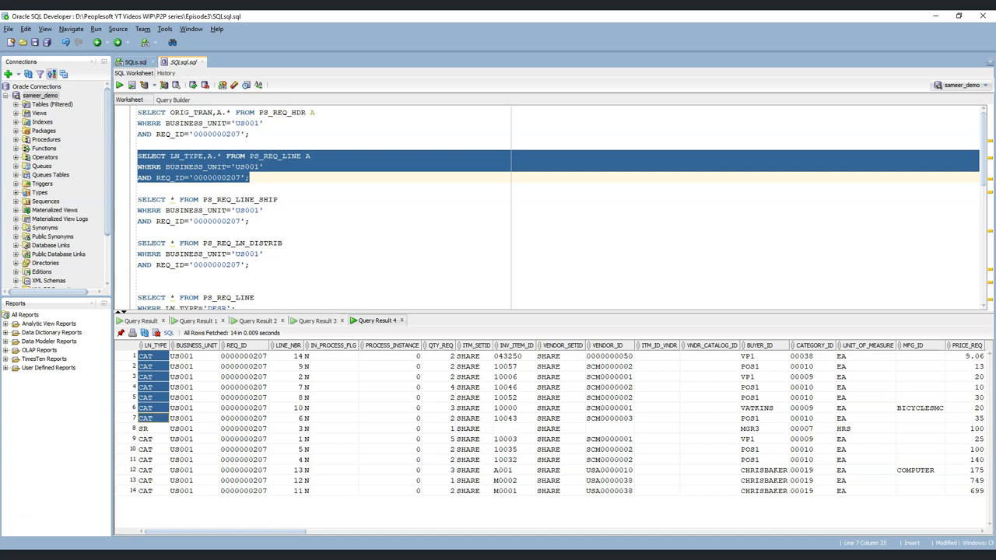
click(145, 429)
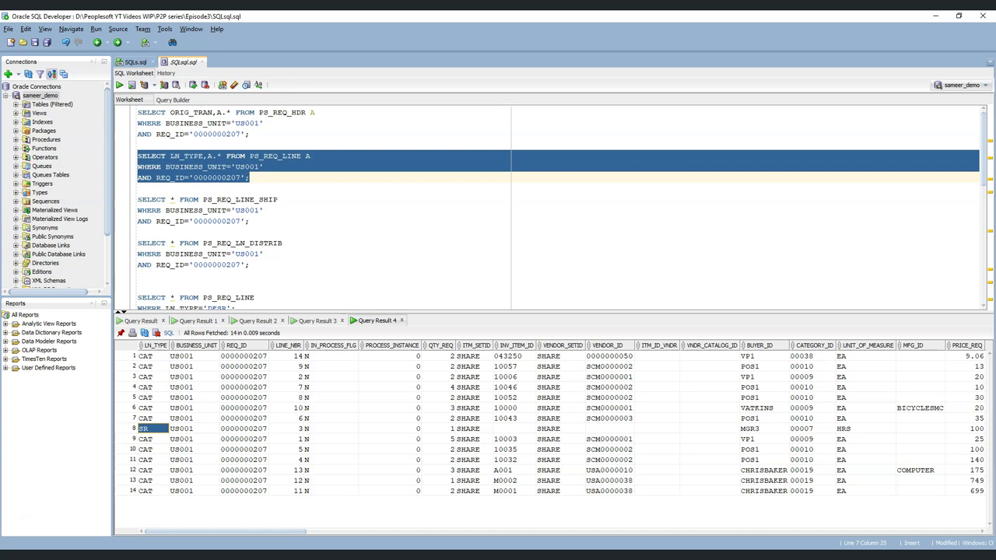
click(514, 428)
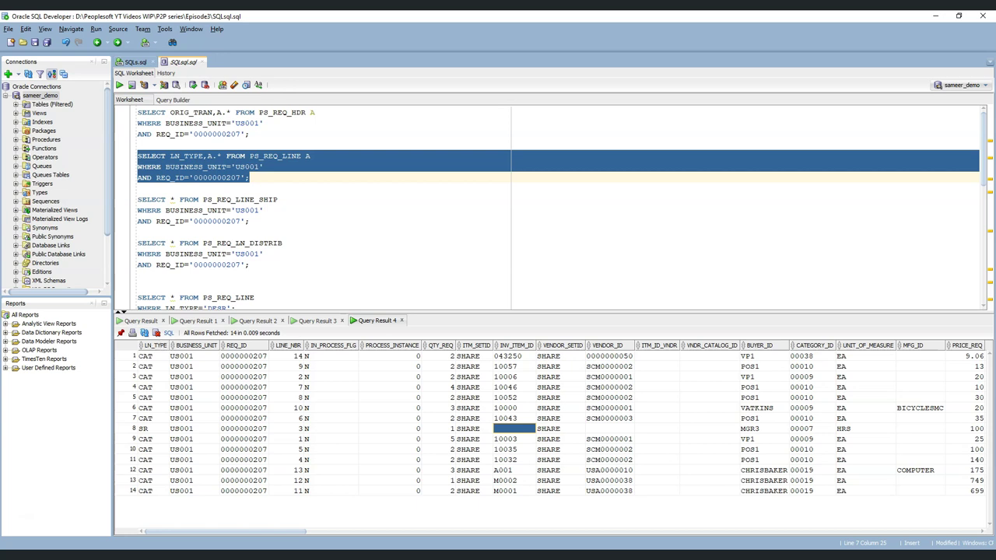
Step: Change the PSXLATITEM query's field name to LN_TYPE and run it to list the line type translate values
scroll(237, 243, down, 3)
double_click(238, 243)
text(LN_TYPE)
drag(260, 243, 137, 233)
click(120, 85)
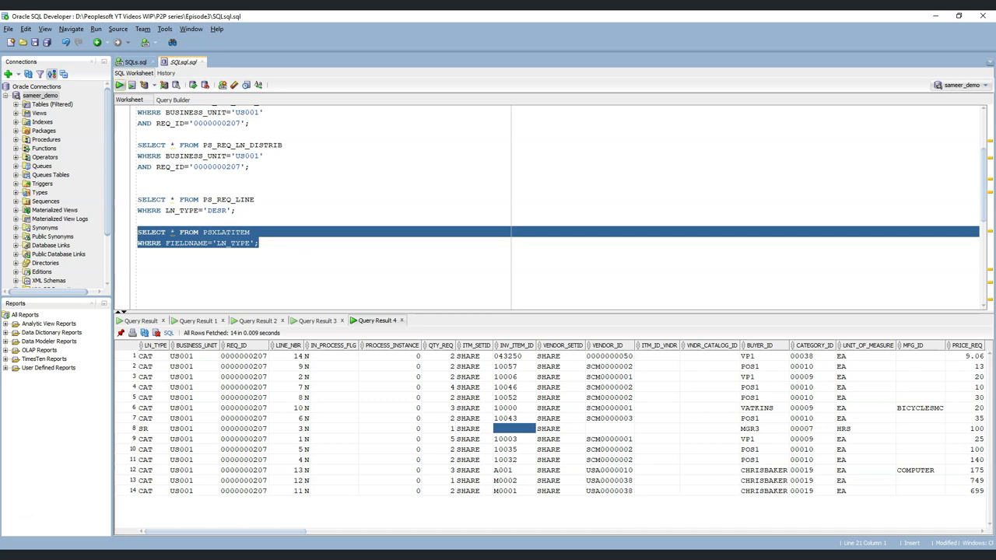
key(ctrl+Return)
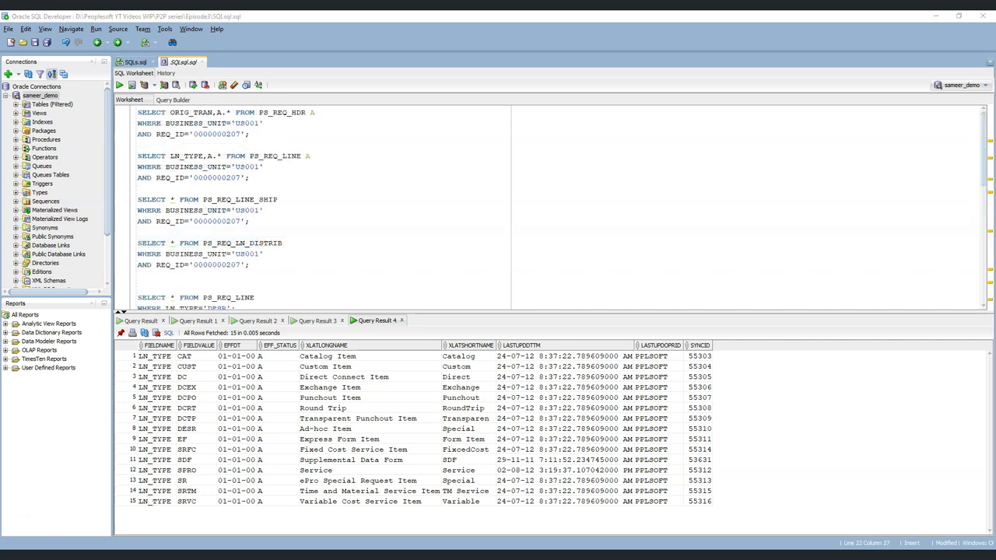
Step: Run the PS_REQ_LINE_SHIP query for the requisition in business unit US001 and examine line 1's schedule numbers
drag(250, 221, 138, 199)
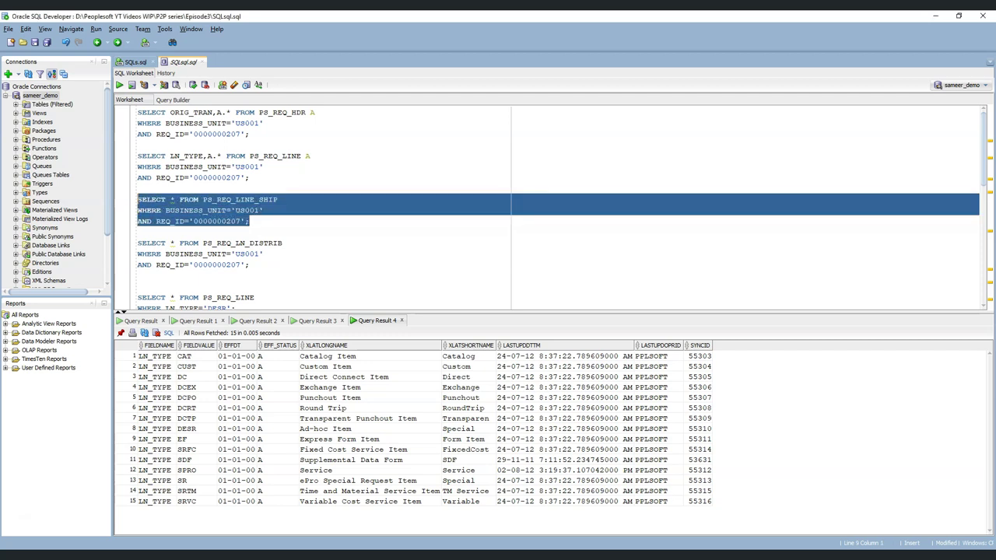
click(119, 85)
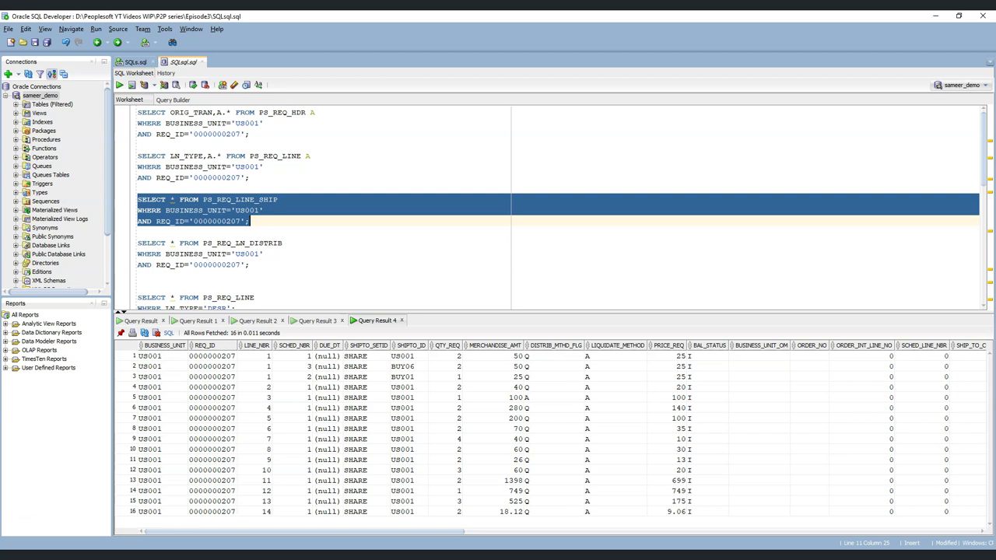
click(256, 356)
drag(294, 357, 294, 377)
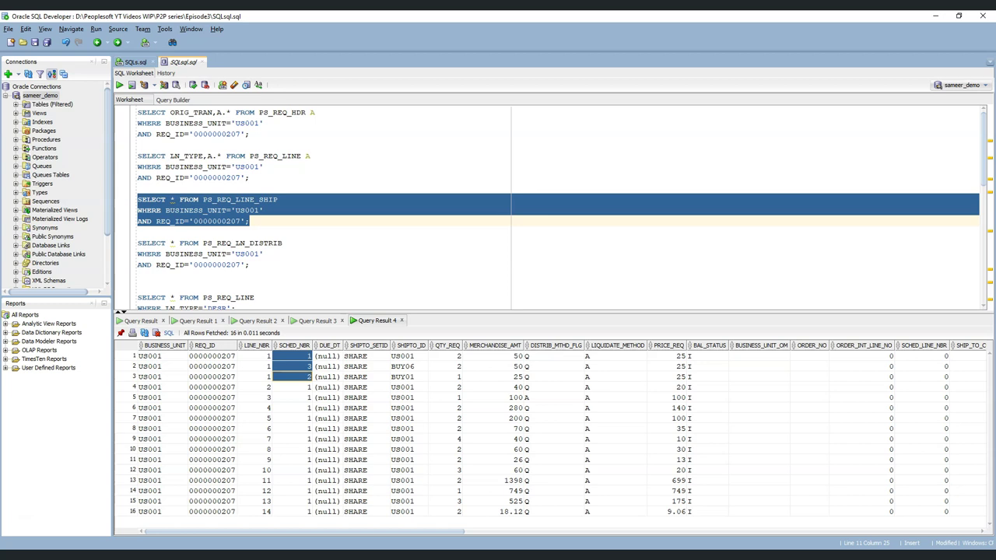
Step: Examine the remaining columns of the requisition's shipping schedules, including currency, ship type, unit of measure, ultimate use code and attention-to
scroll(545, 427, right, 8)
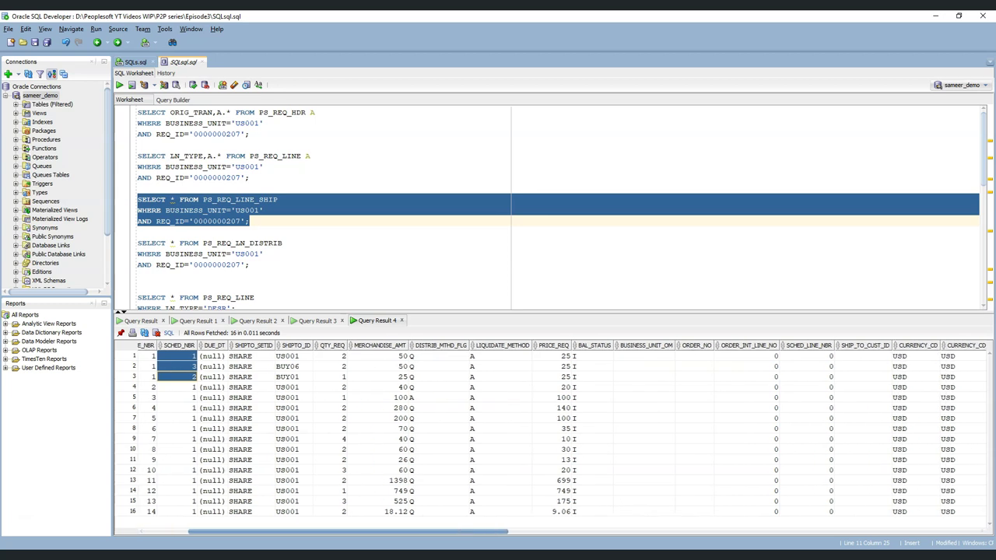
scroll(560, 435, right, 7)
scroll(560, 436, right, 3)
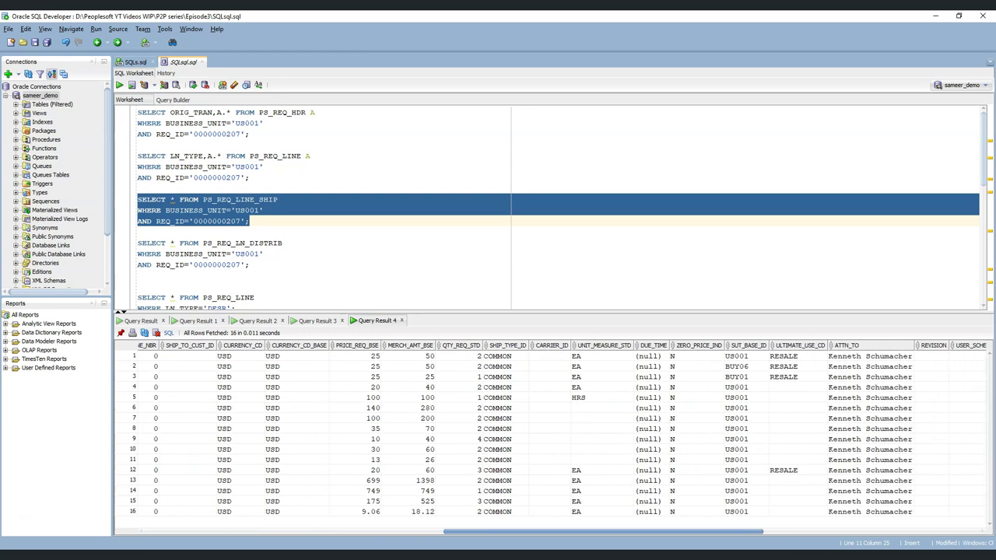
scroll(560, 436, right, 2)
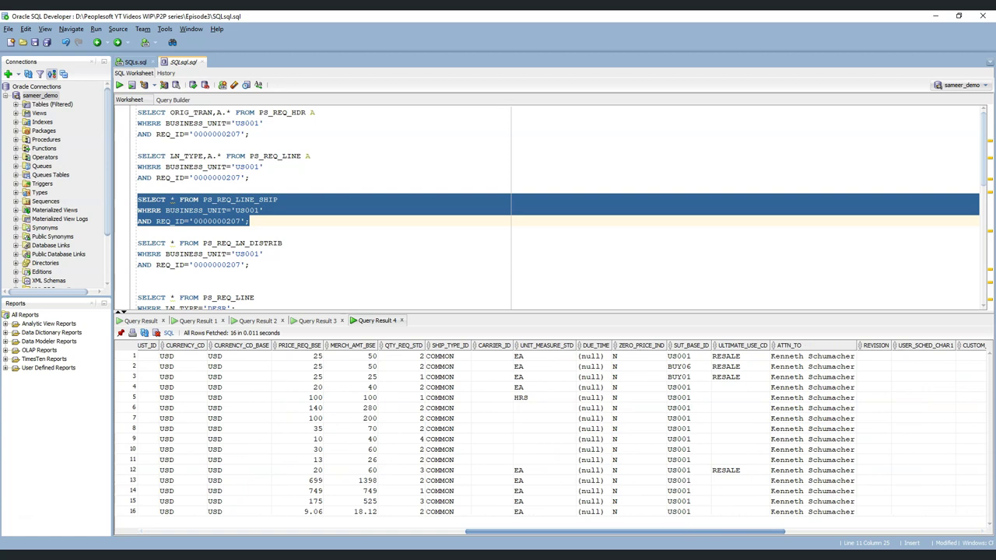
scroll(560, 436, right, 9)
scroll(560, 436, left, 10)
drag(606, 532, 305, 532)
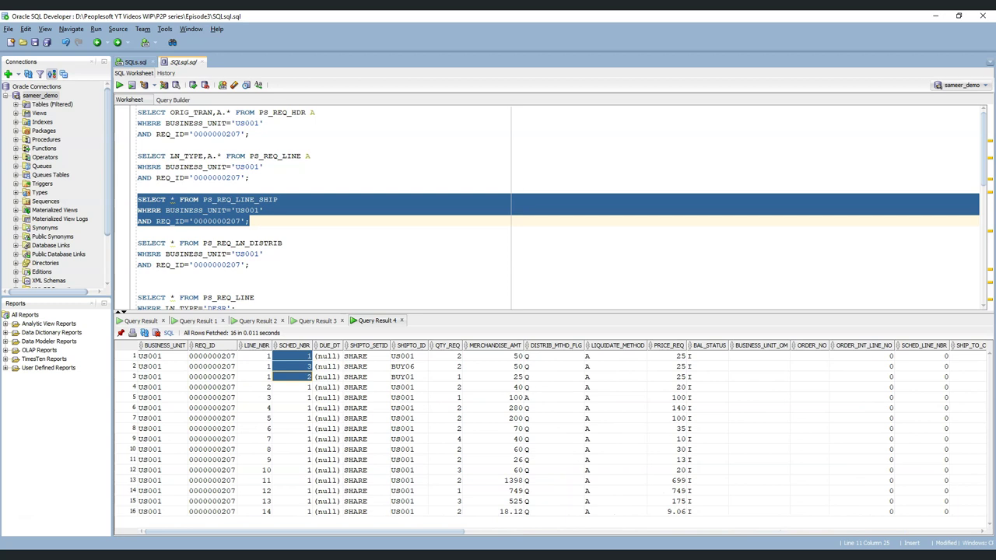
click(251, 222)
key(alt+Tab)
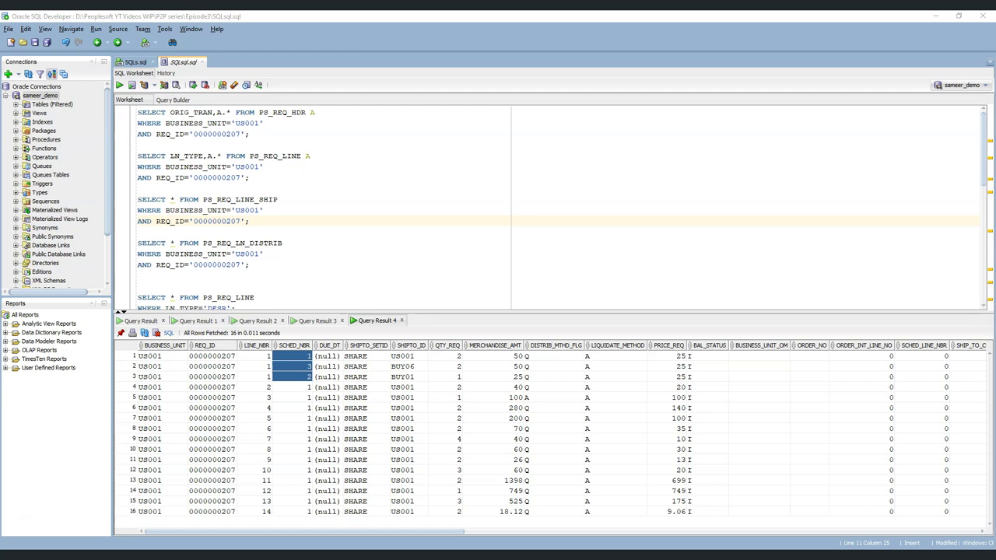
Step: Run the PS_REQ_LN_DISTRIB query for the requisition and examine the distribution line numbers of line 1, schedule 1
drag(247, 273, 139, 243)
click(119, 84)
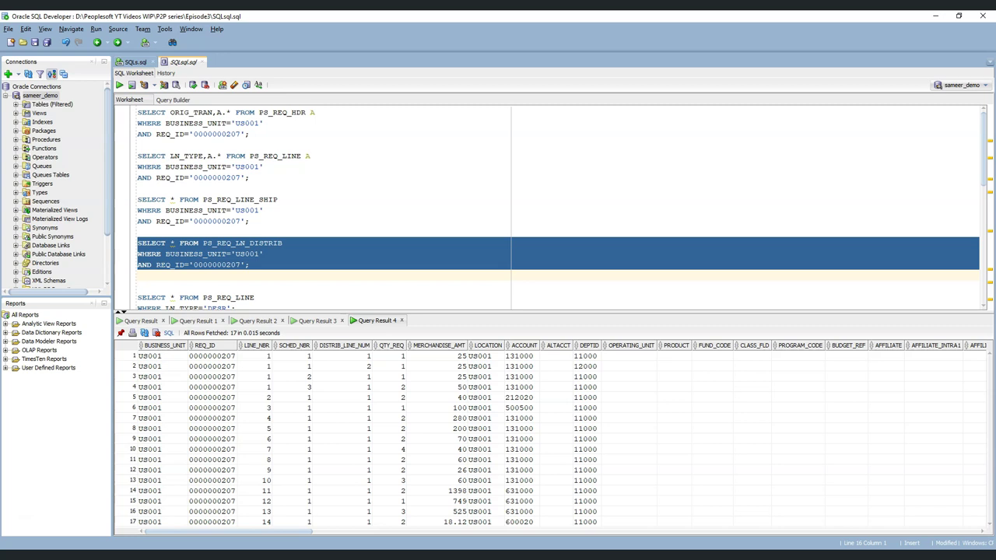
click(293, 356)
drag(343, 356, 342, 366)
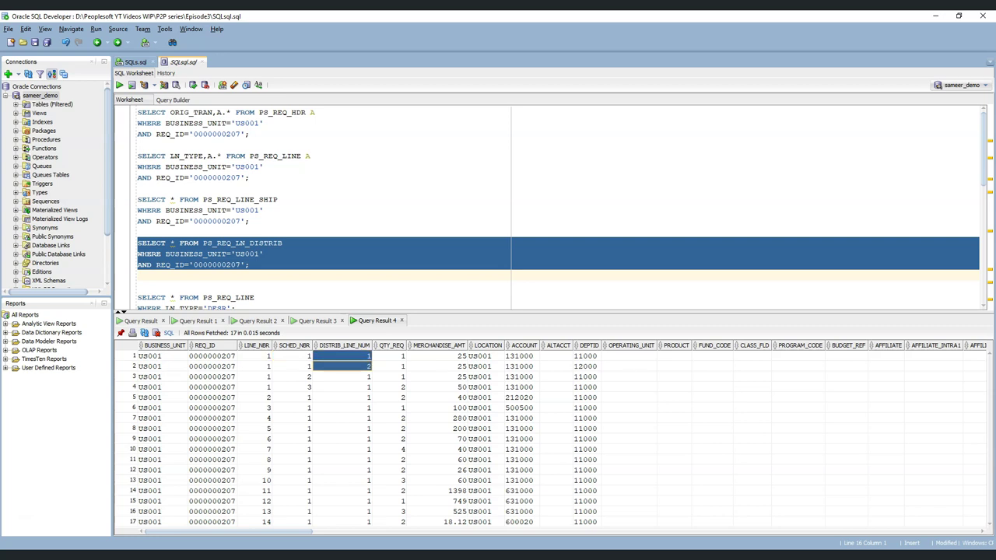
drag(233, 532, 237, 531)
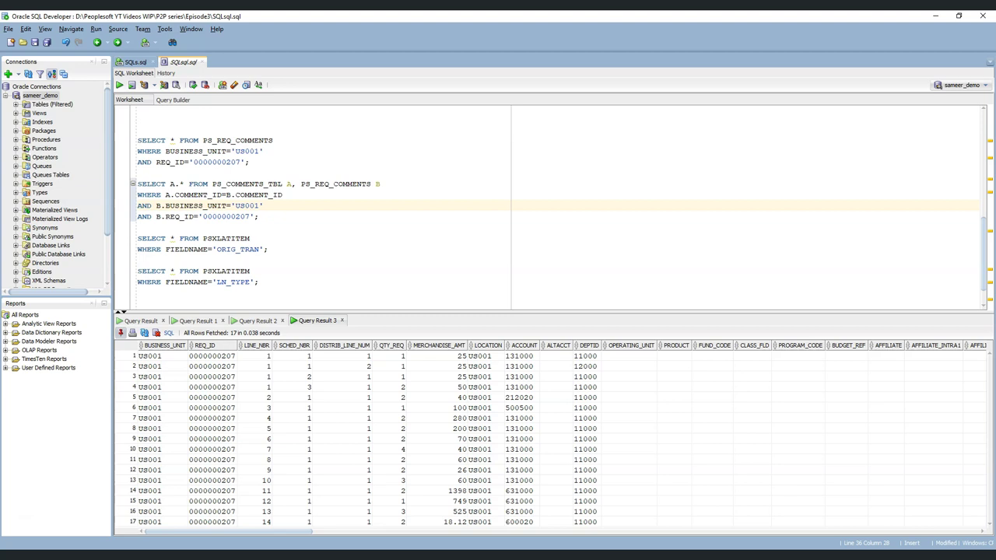
Step: Run the PS_REQ_COMMENTS query for the requisition in business unit US001
drag(203, 140, 273, 141)
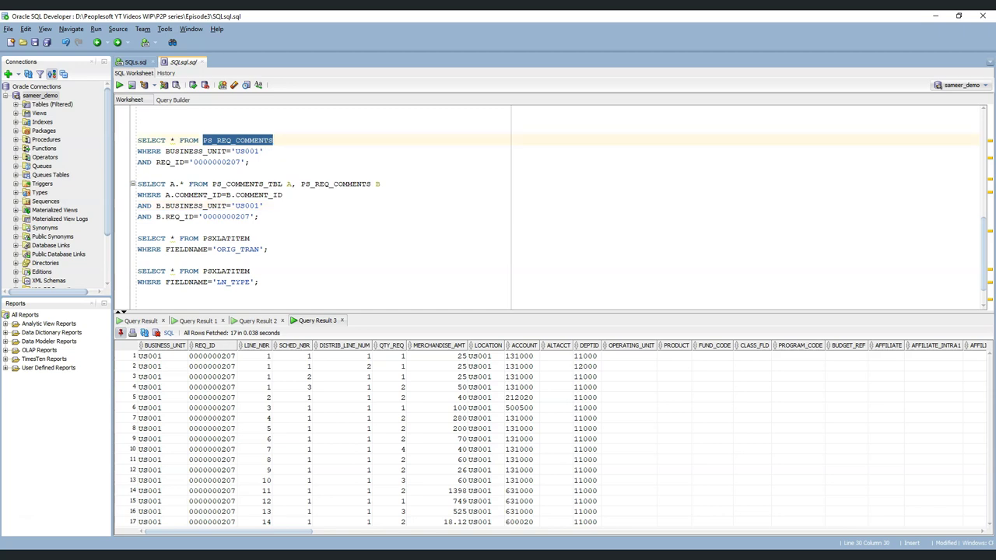
drag(250, 162, 138, 141)
click(119, 85)
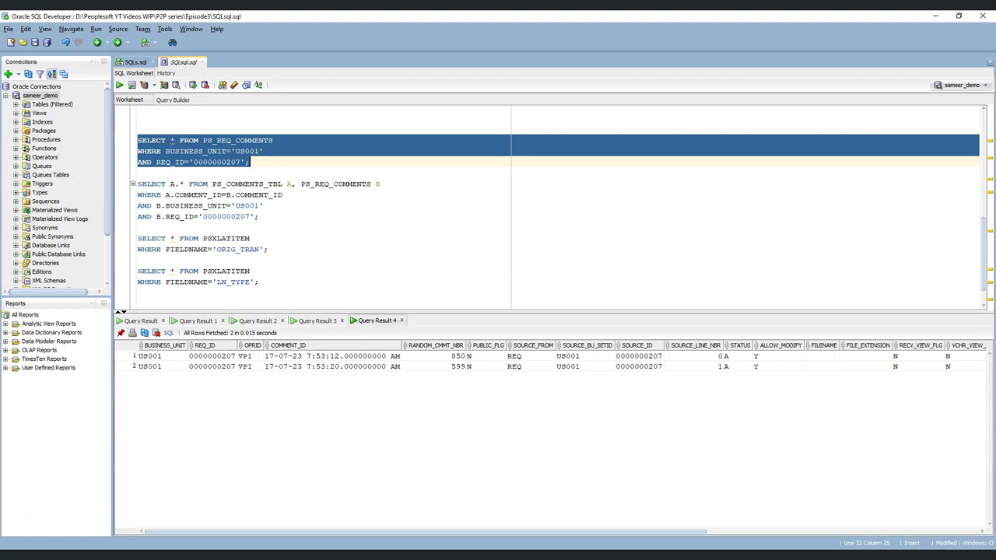
Step: Compare the HDR and LIN comment types in the COMMENT_TYPE column of the requisition's comment rows
drag(425, 532, 627, 532)
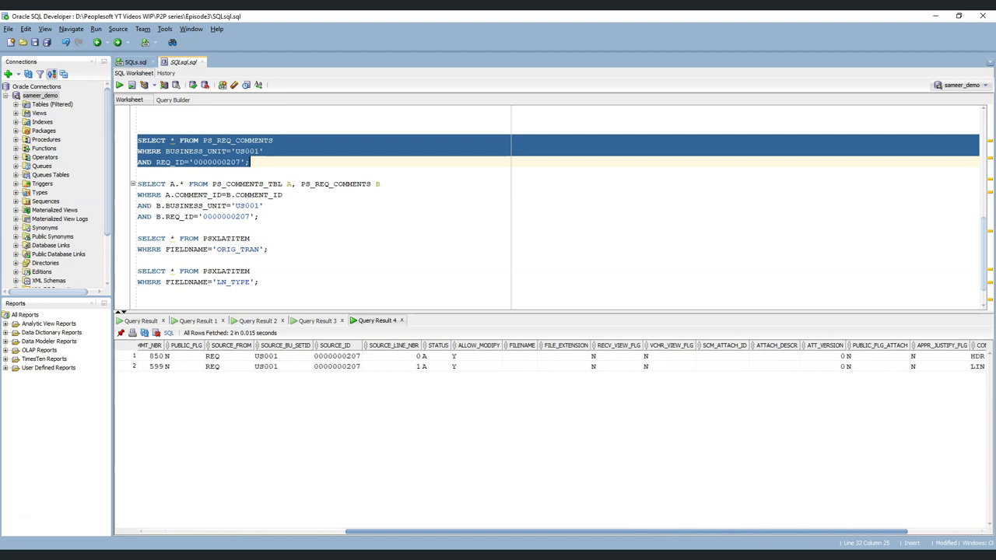
scroll(544, 436, right, 3)
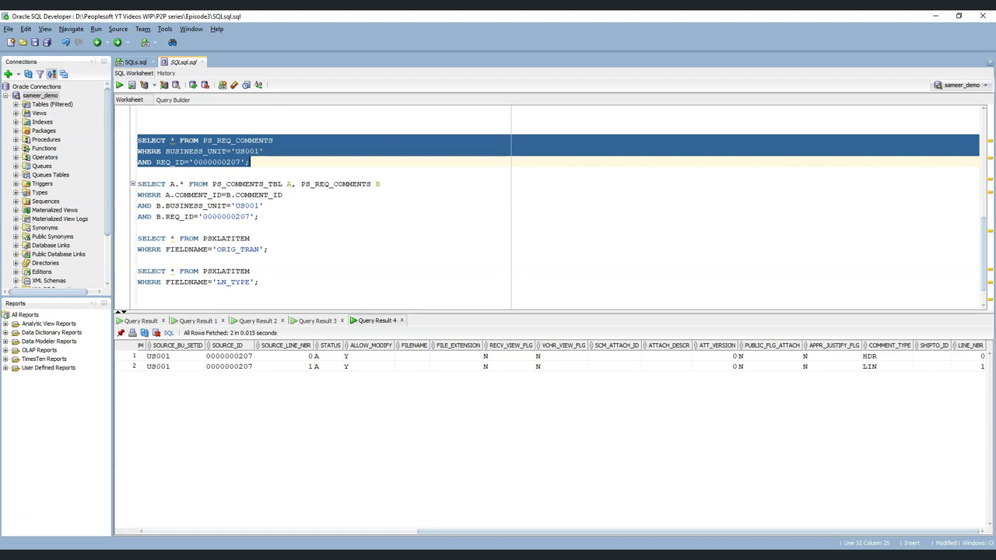
click(881, 357)
click(881, 367)
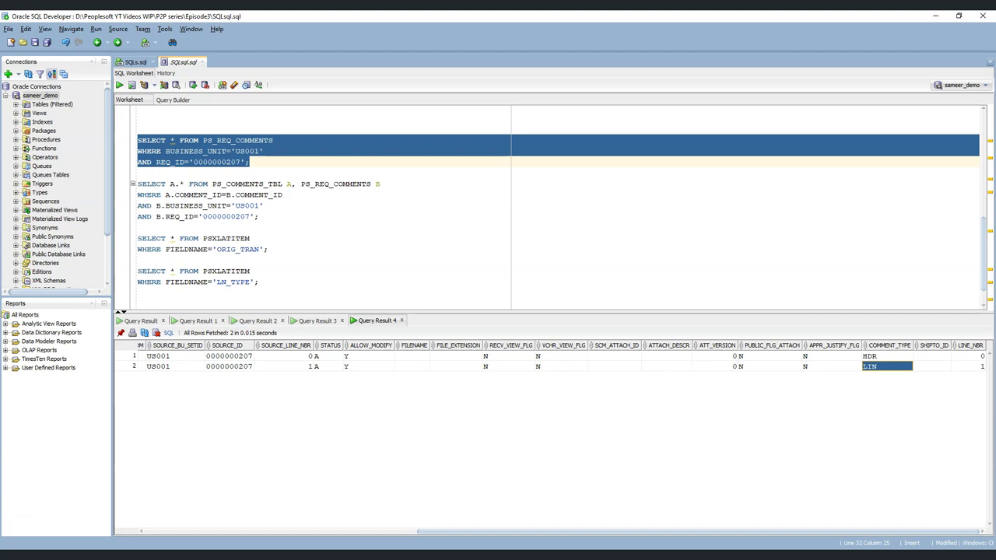
click(881, 356)
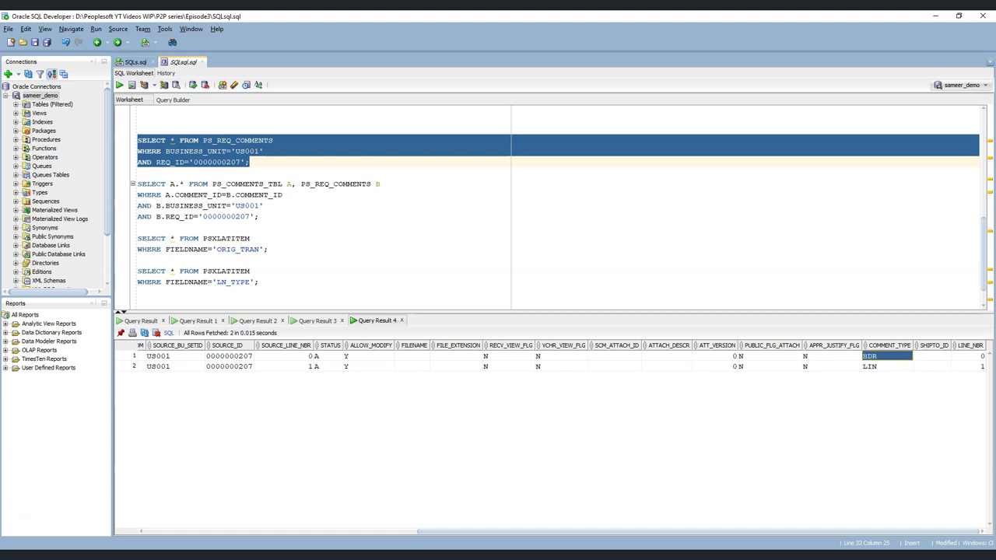
click(880, 367)
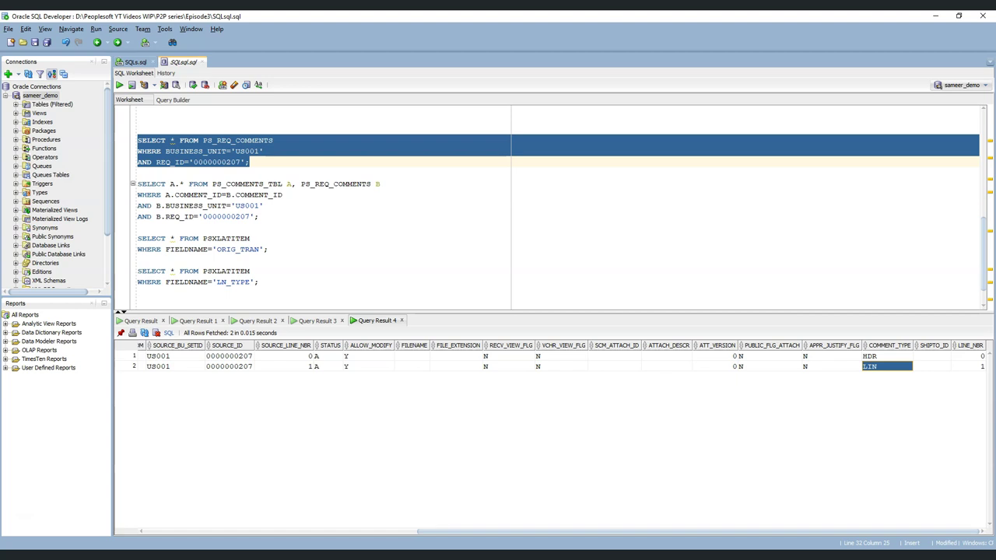
click(138, 172)
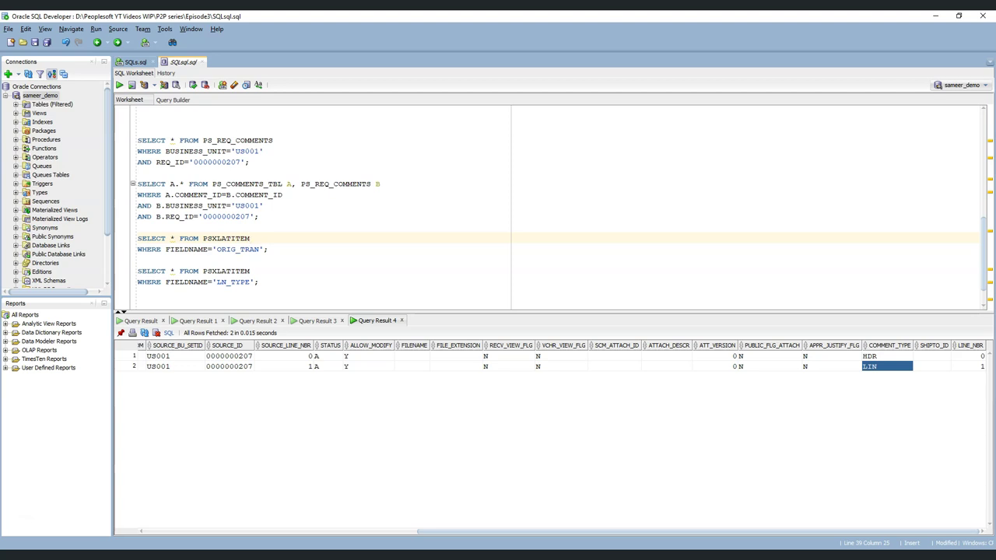
Step: Examine the two tables, PS_COMMENTS_TBL and PS_REQ_COMMENTS, joined in the comment text query
drag(211, 184, 283, 183)
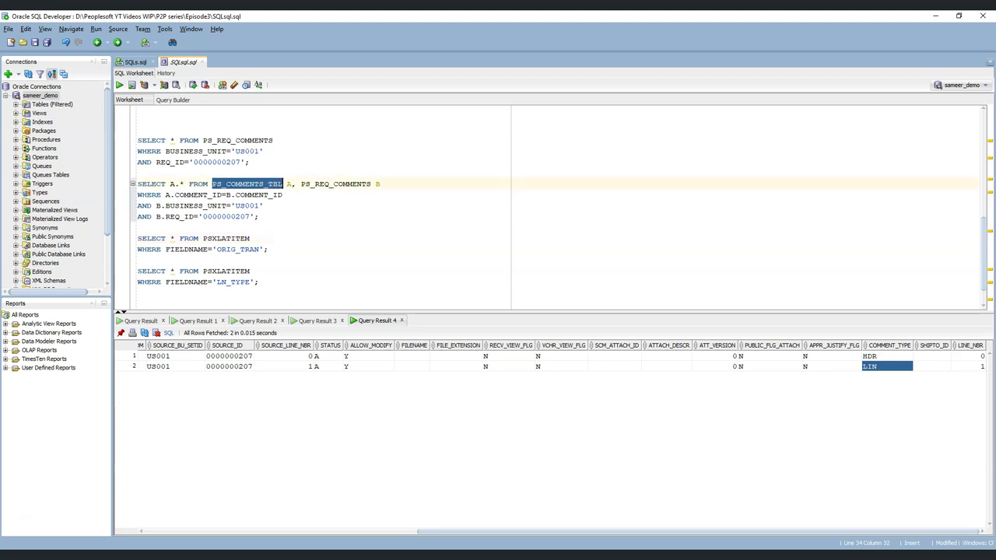
click(139, 227)
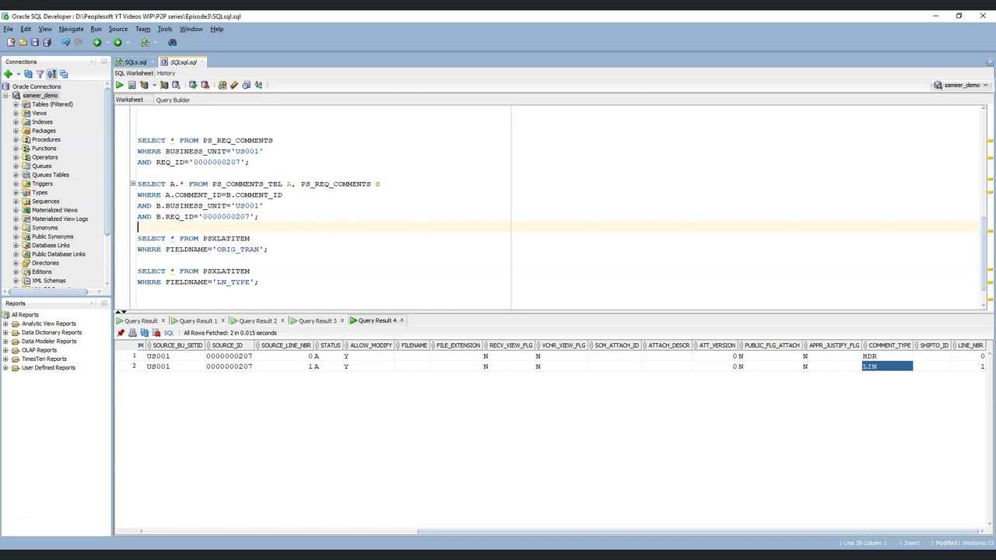
drag(301, 184, 373, 184)
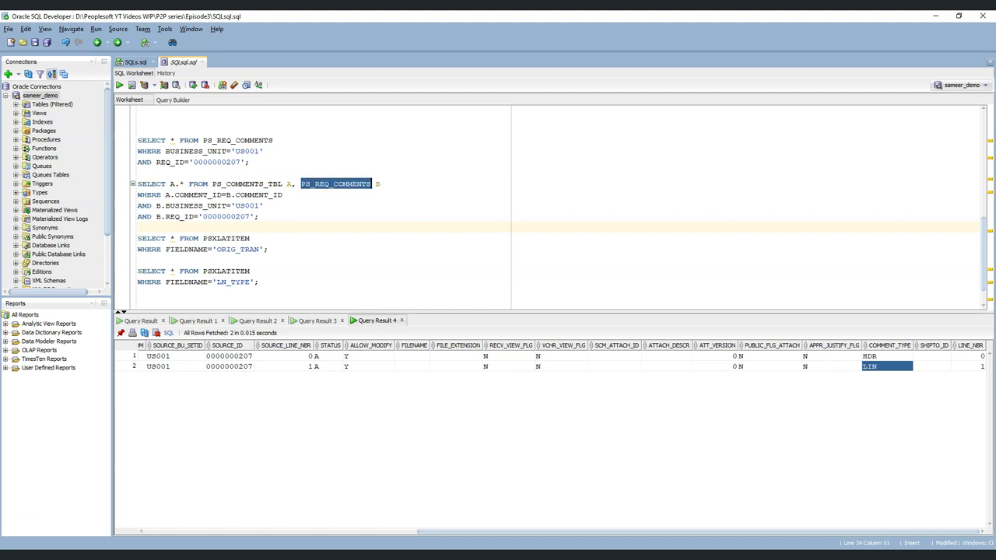
click(138, 226)
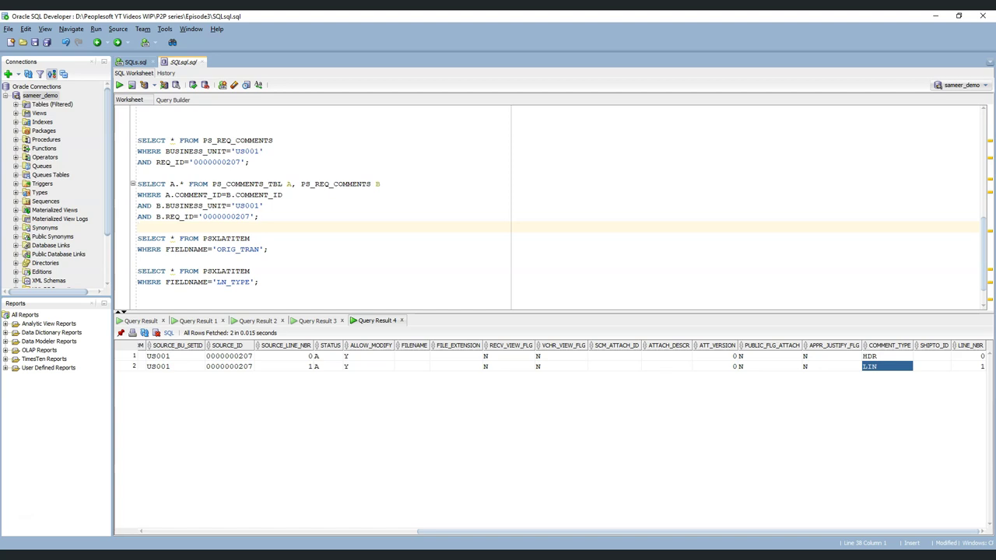
Step: Run the query joining PS_COMMENTS_TBL with PS_REQ_COMMENTS and examine the header and line comment texts in COMMENTS_2000
key(shift+Up)
key(shift+Up)
key(shift+Up)
key(shift+Up)
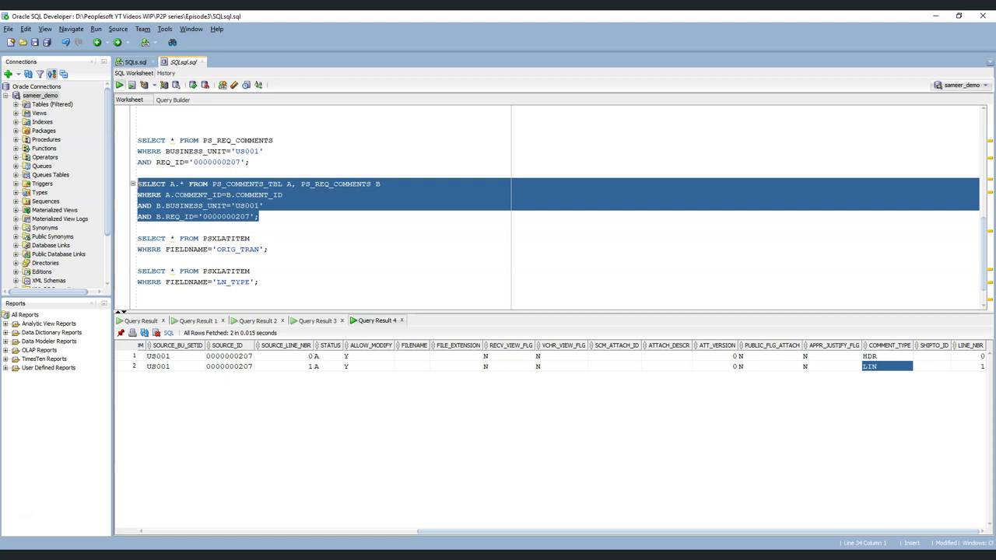
click(119, 85)
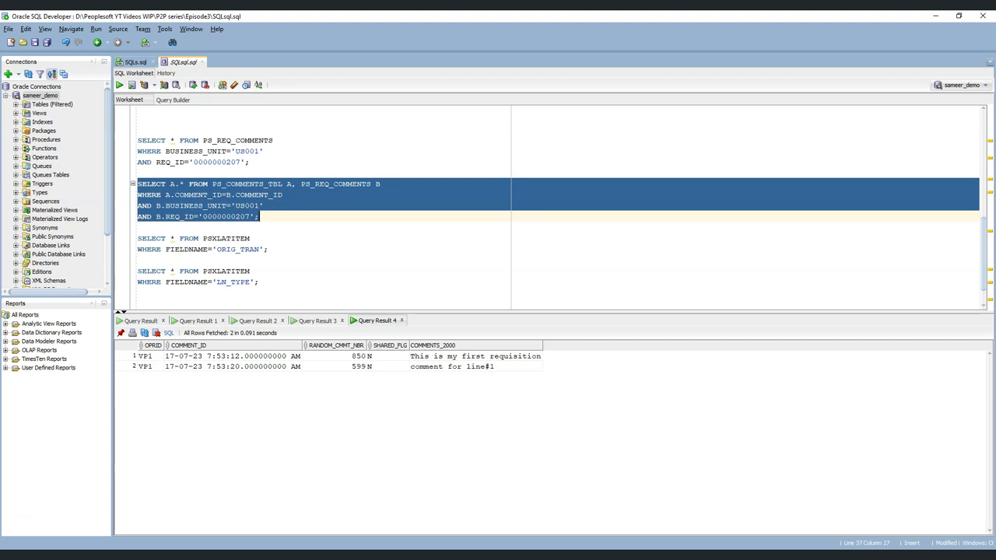
click(475, 356)
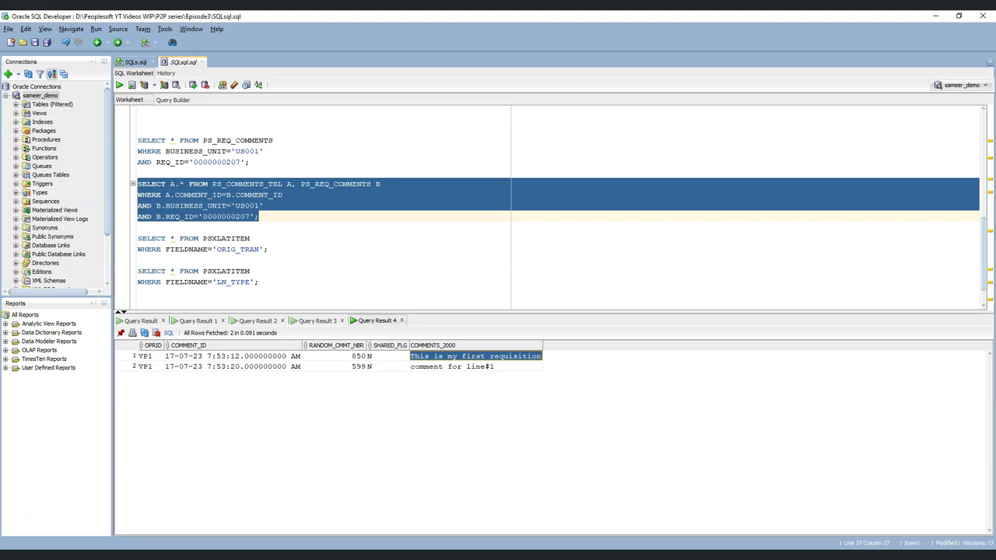
click(475, 367)
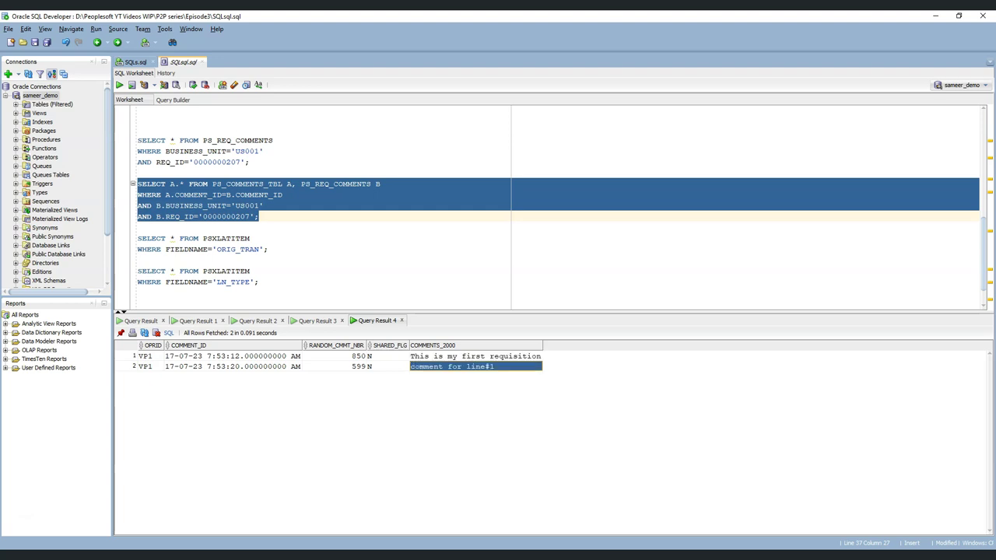